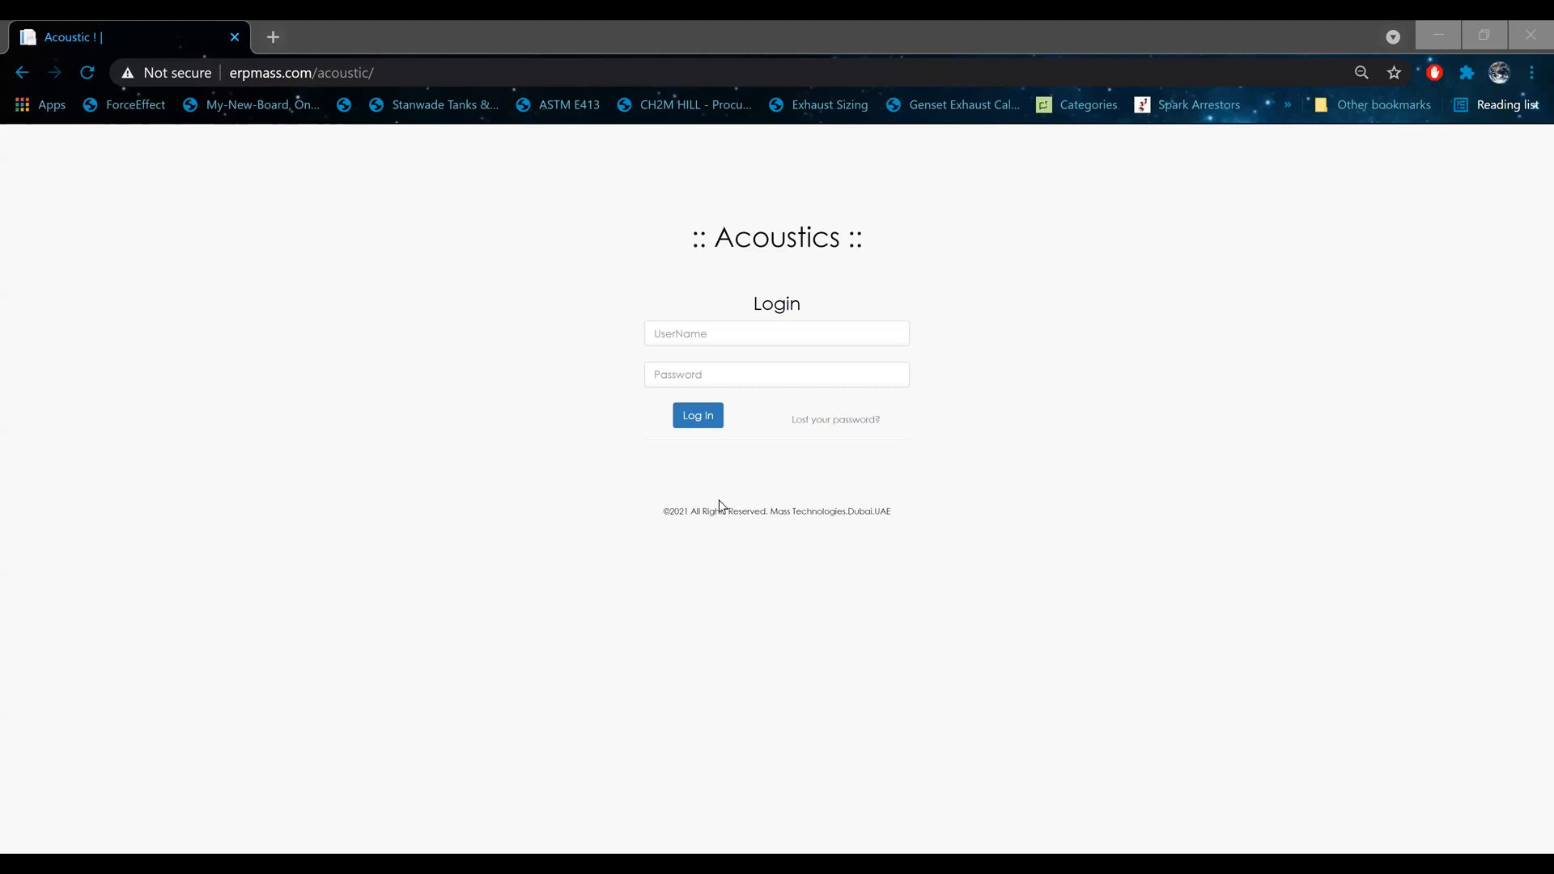
Step: Log in to the Acoustics site as admin with the account password
left_click(676, 335)
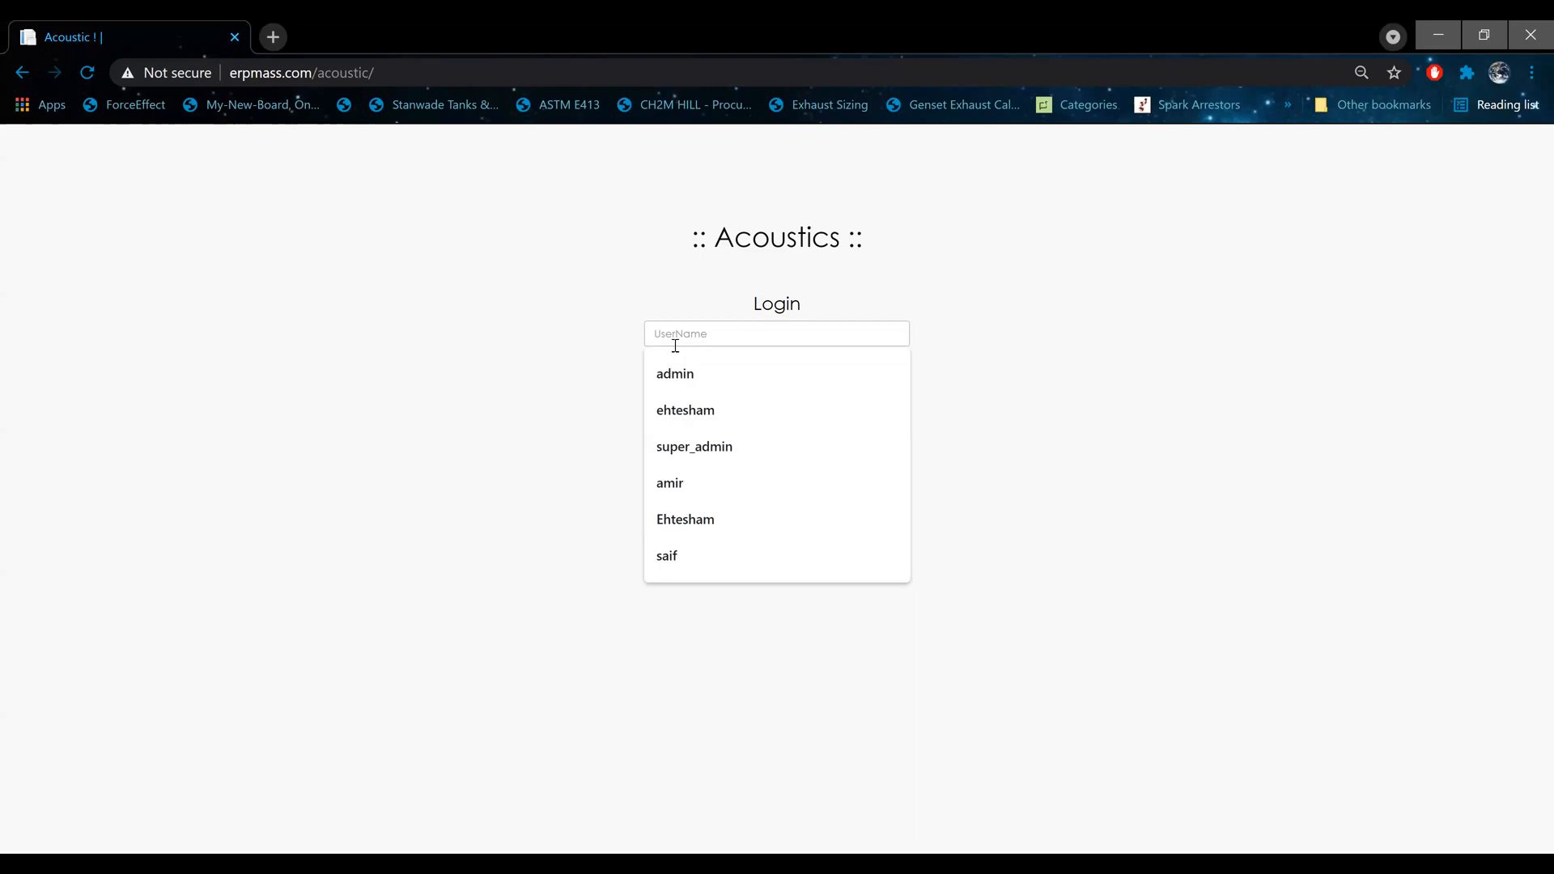
left_click(668, 369)
left_click(668, 370)
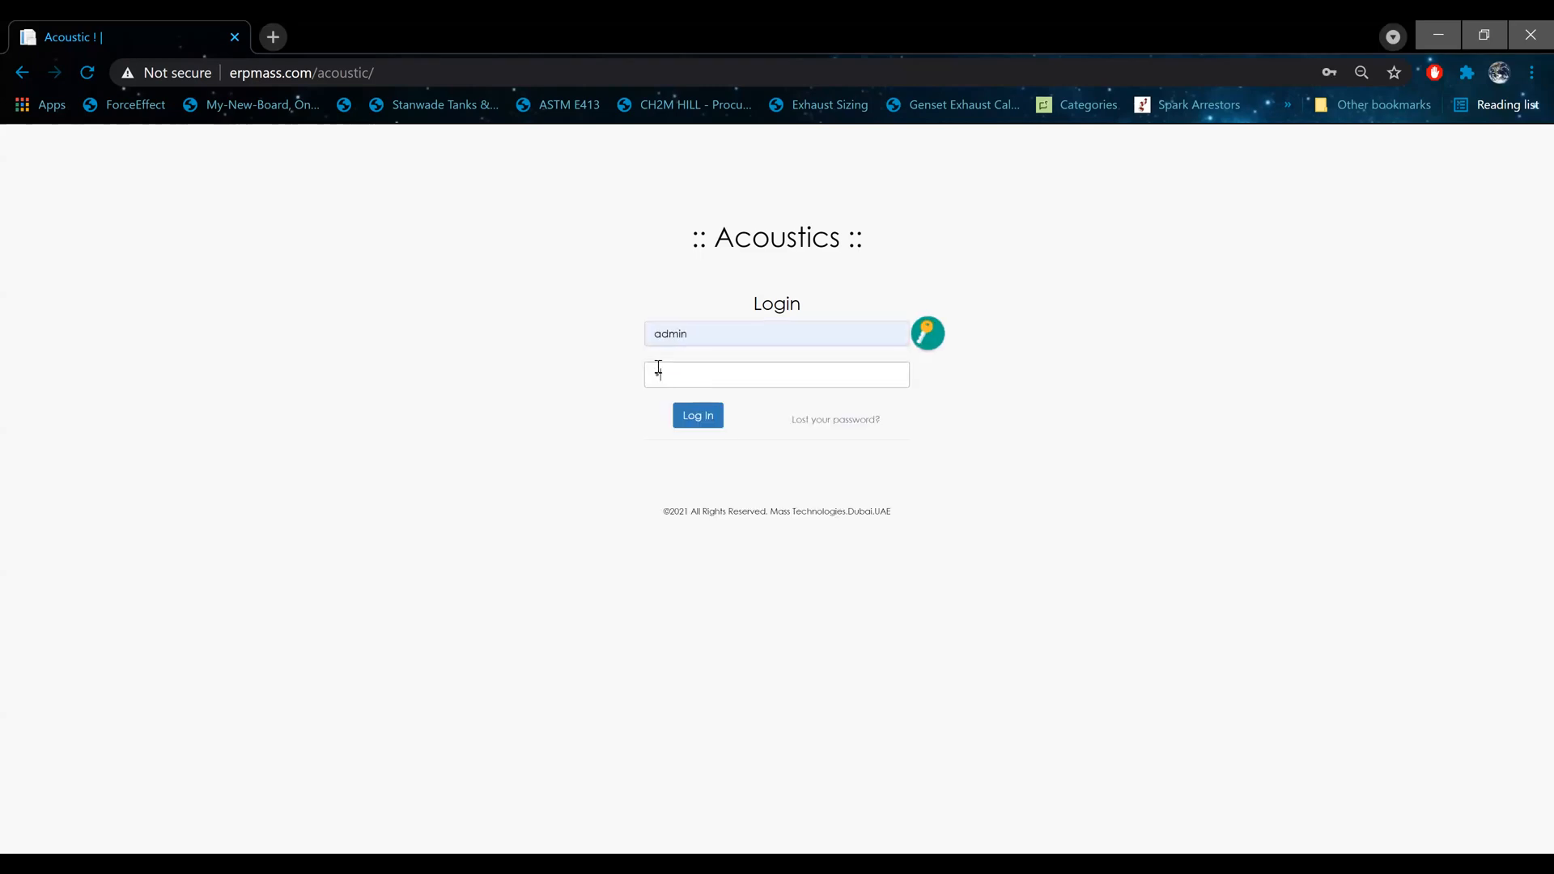
key("Return")
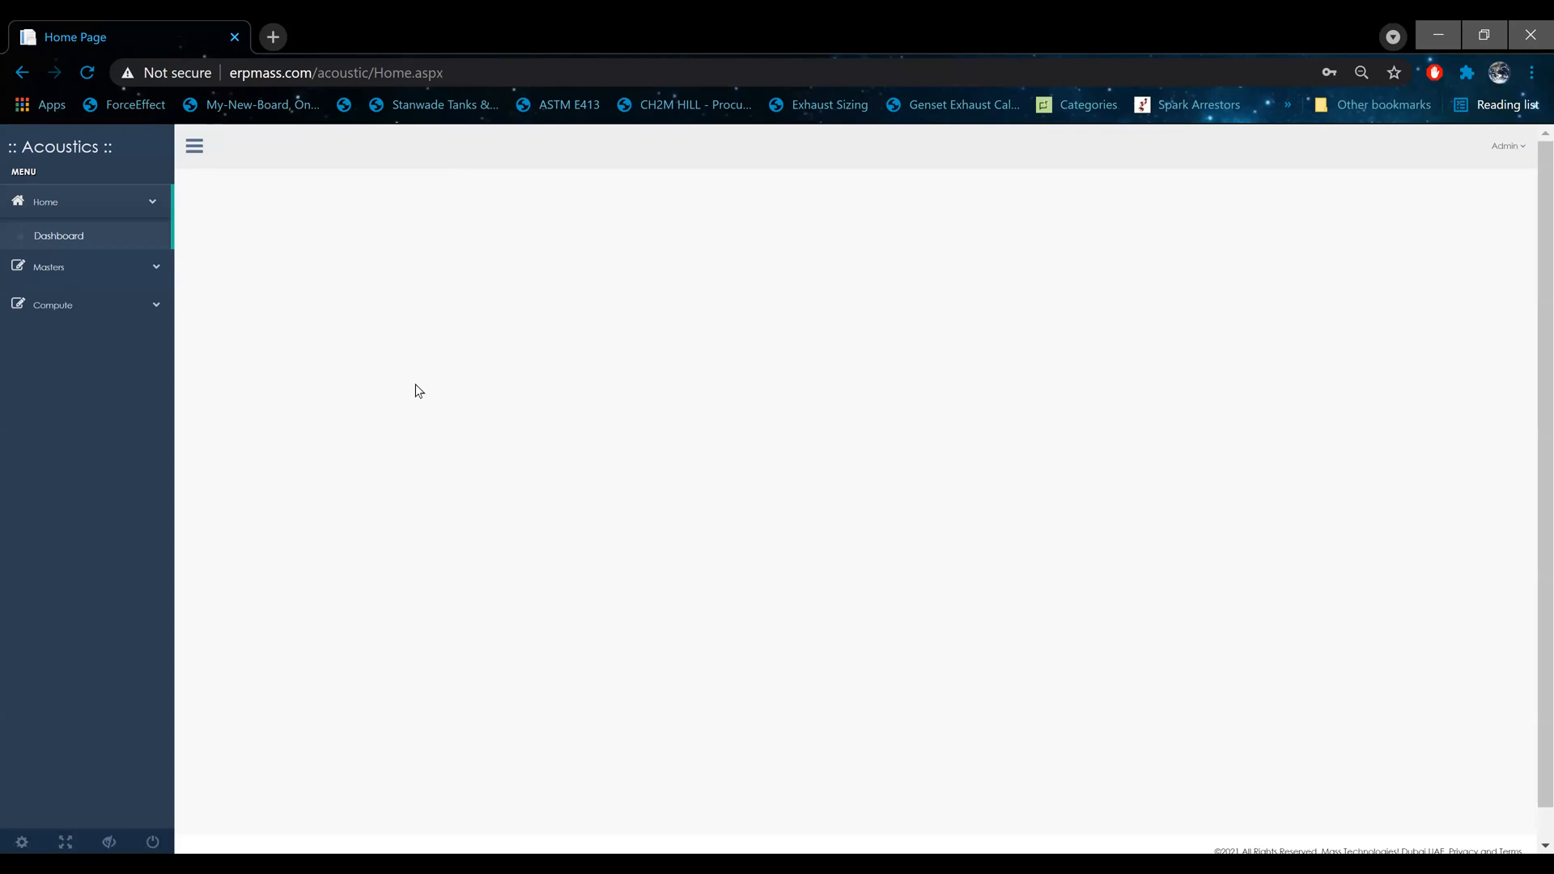
Step: Open the Project Master page and examine the existing project list and the project entry fields
left_click(80, 272)
left_click(79, 274)
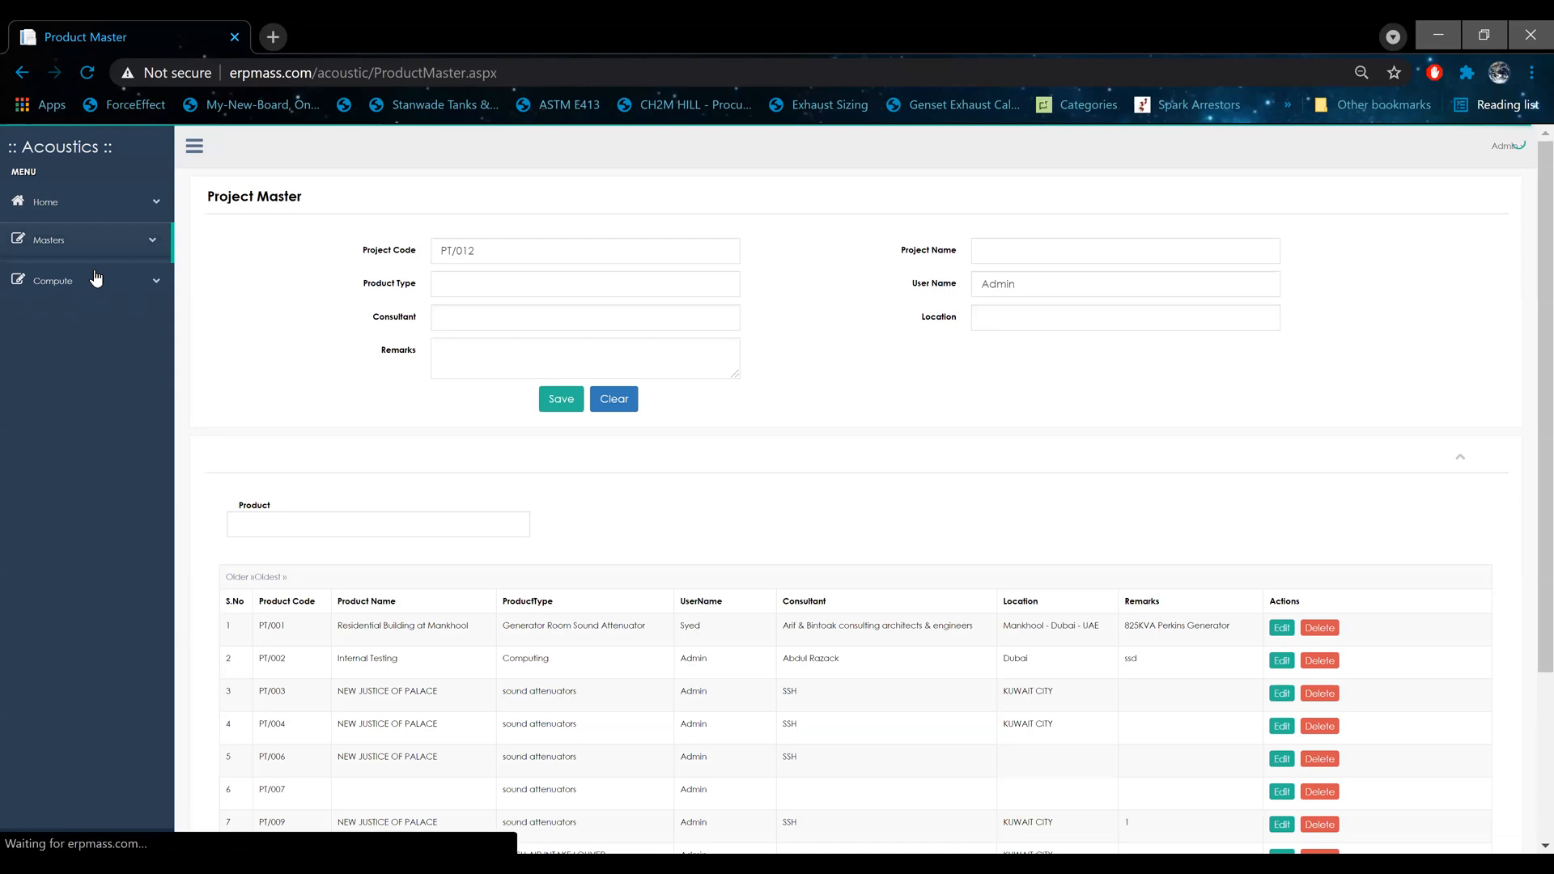
scroll(344, 356, "down", 3)
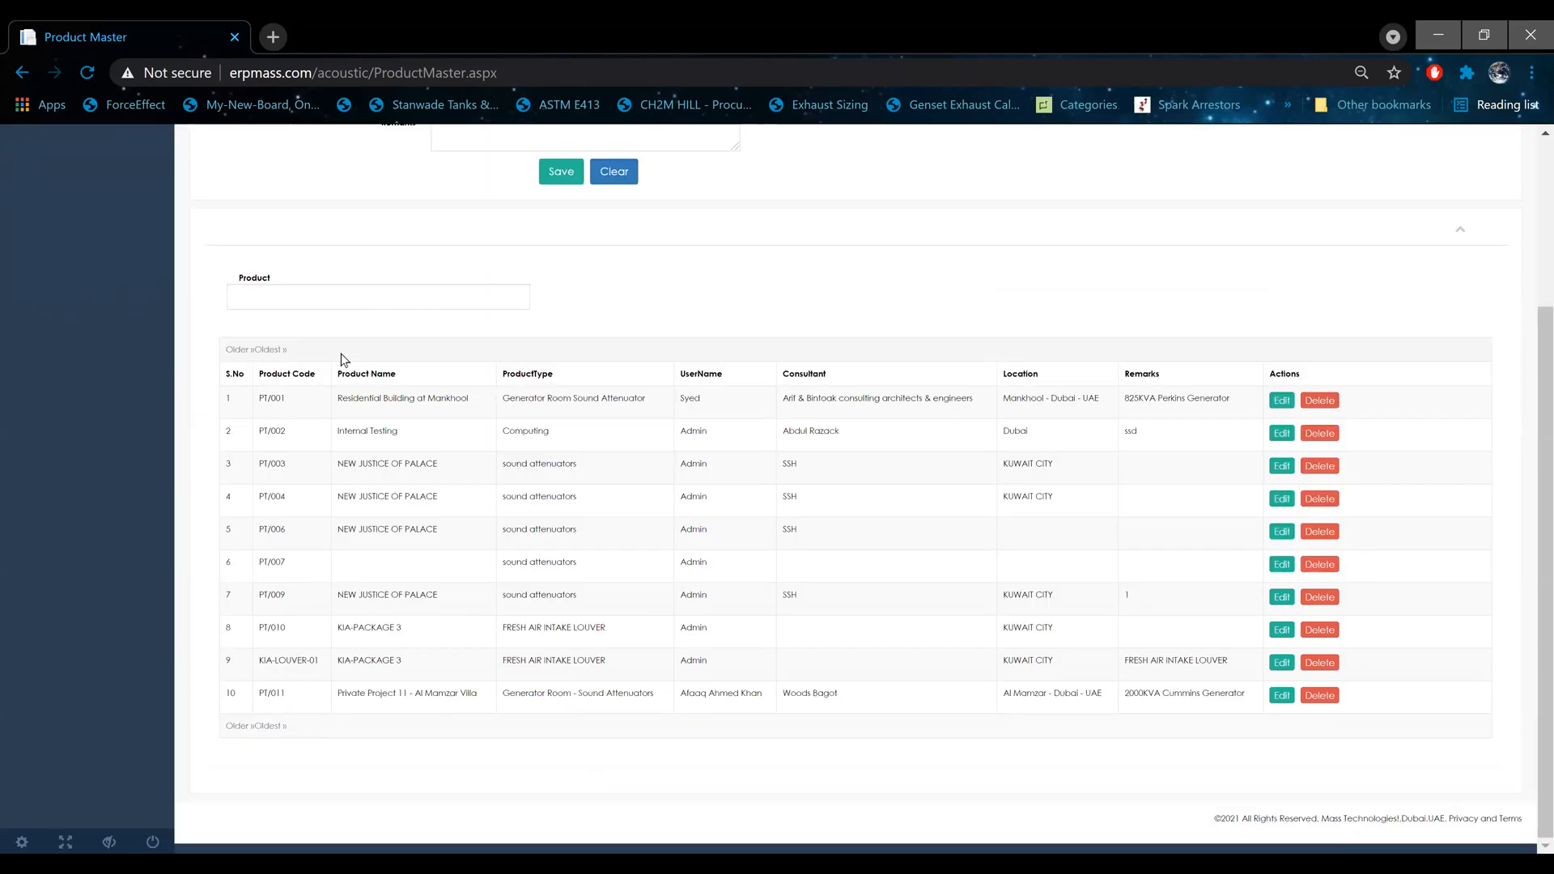
scroll(340, 363, "up", 3)
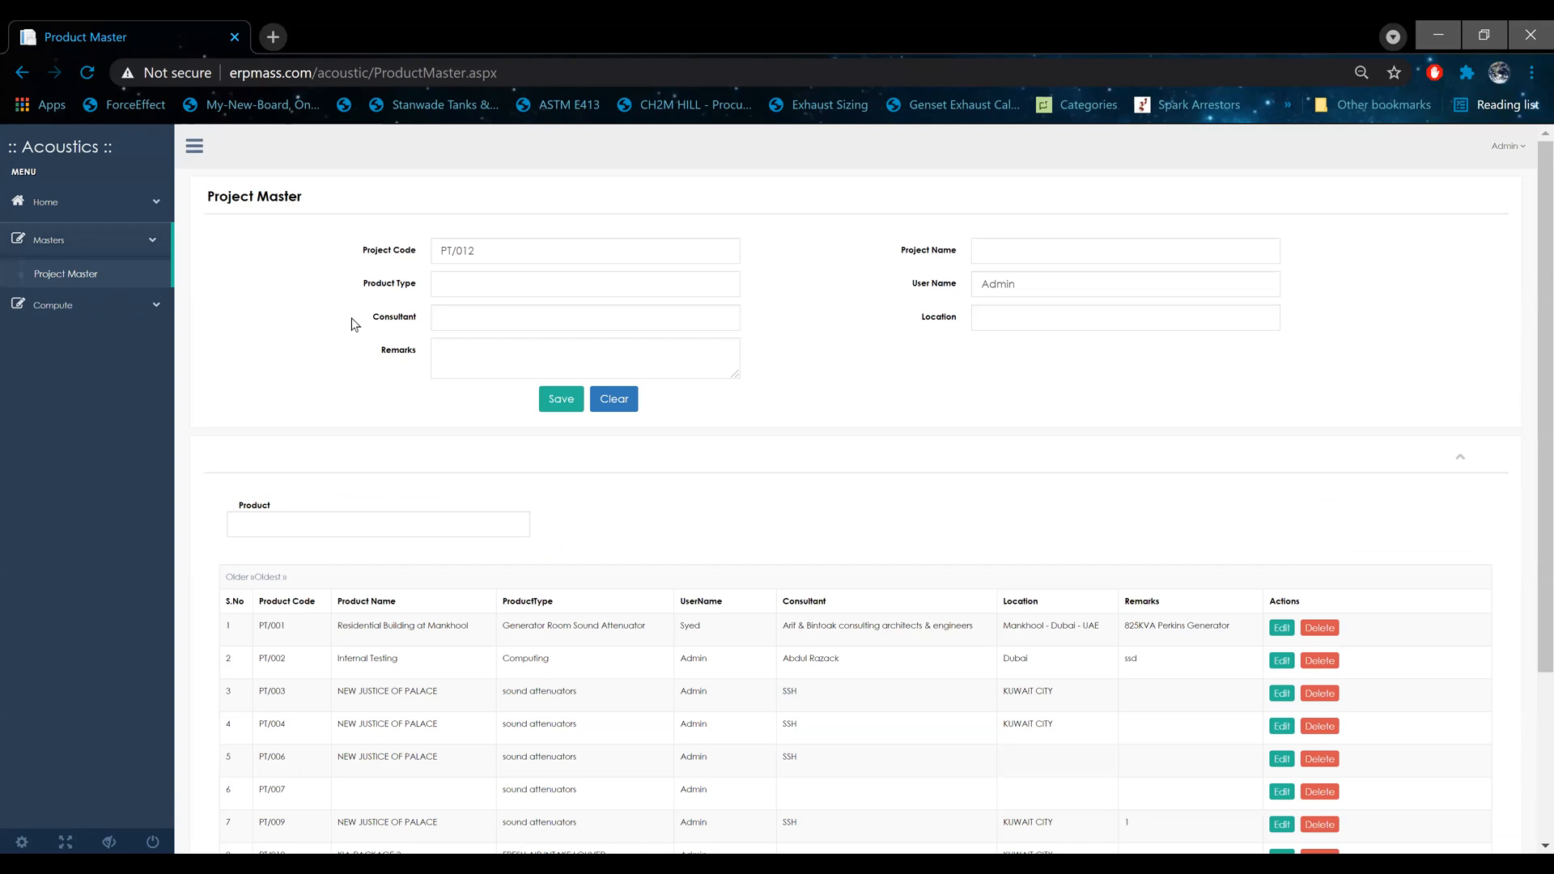
left_click_drag(376, 283, 451, 282)
left_click_drag(378, 316, 420, 321)
left_click_drag(915, 251, 954, 257)
left_click_drag(367, 252, 966, 360)
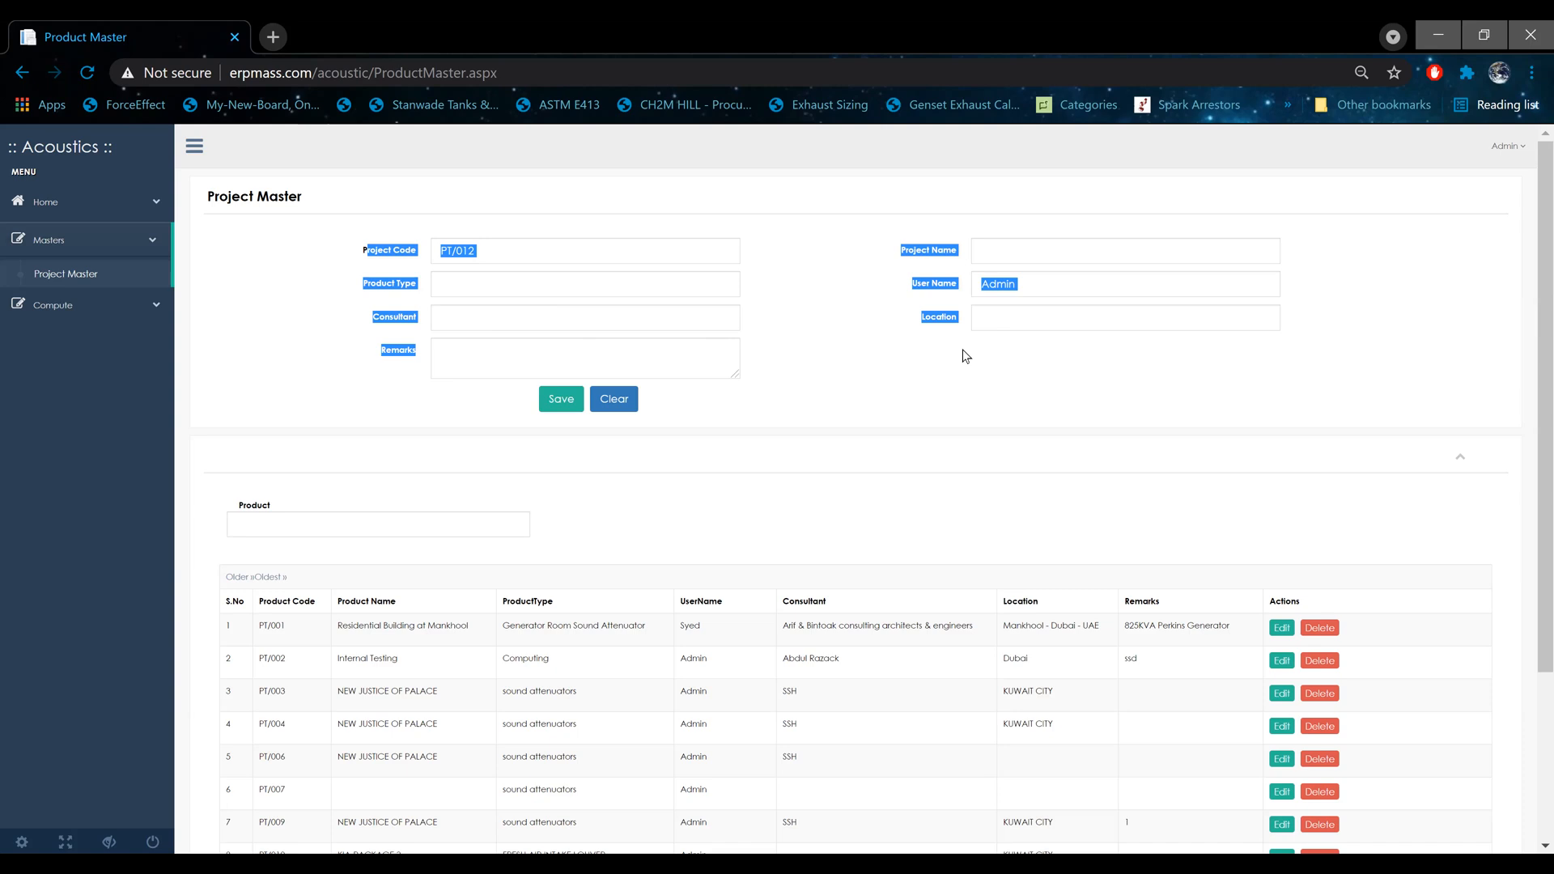
Step: Open the Room Absorption calculation, choose project PT/001, and load the record with serial number RA/007
left_click(92, 306)
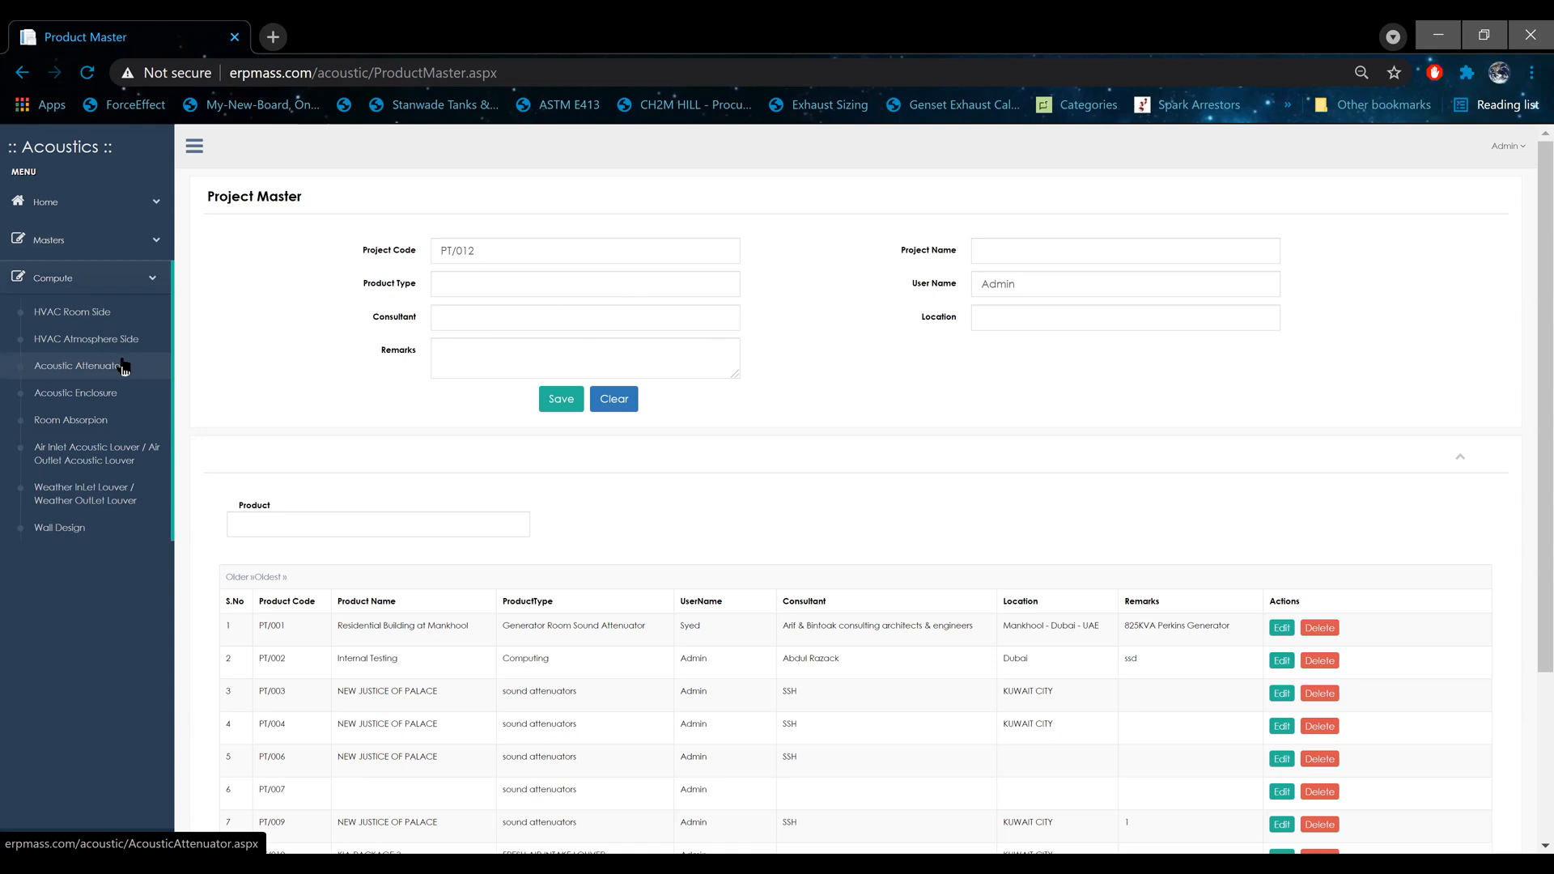
left_click(52, 424)
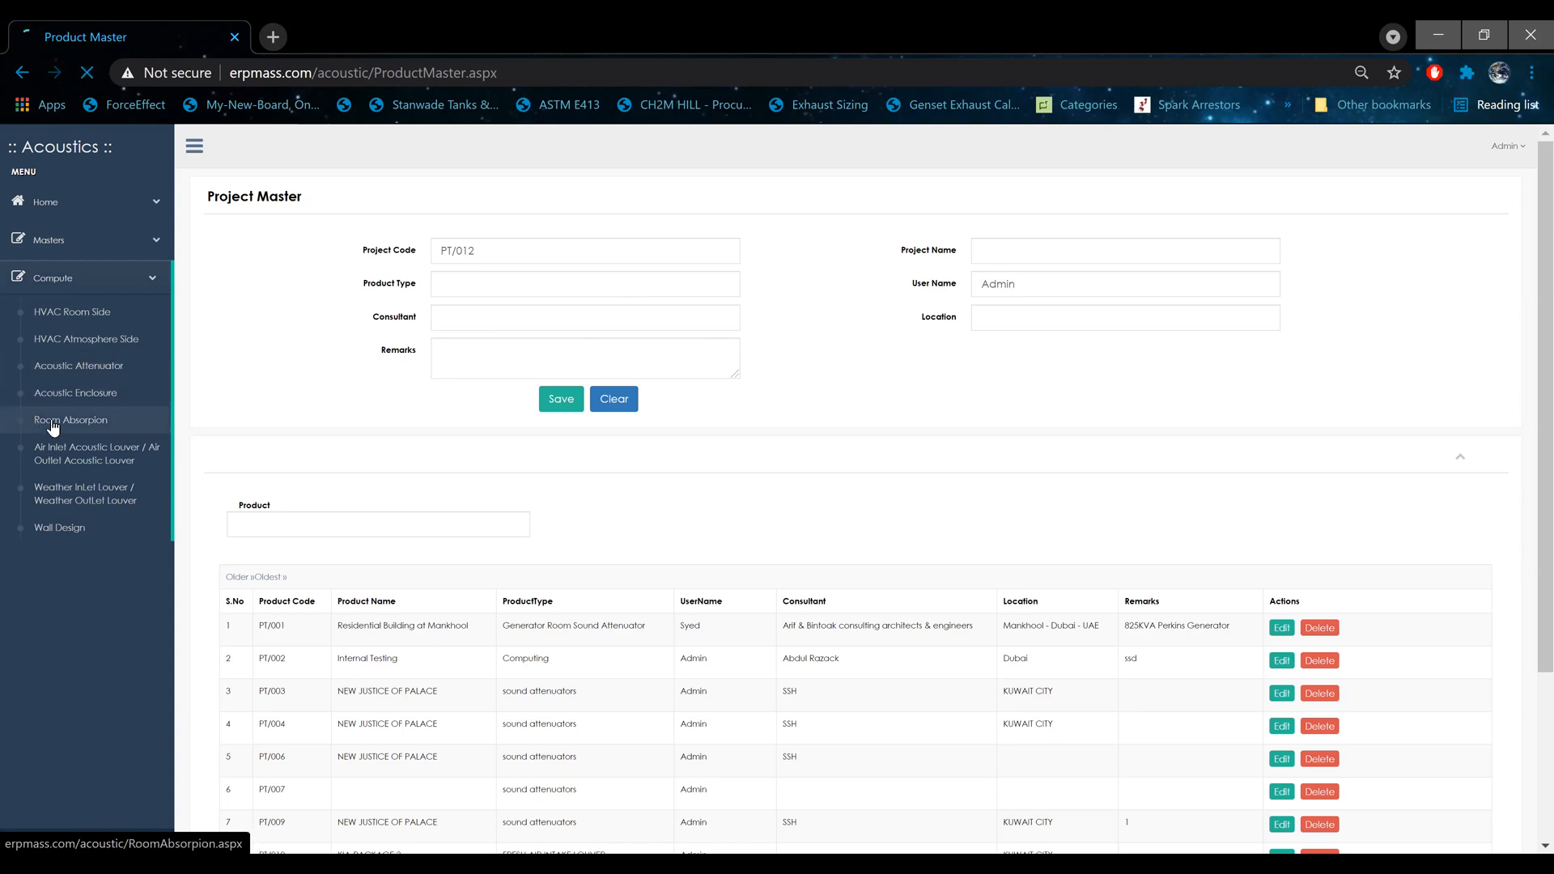
left_click(476, 254)
left_click(458, 282)
left_click(519, 416)
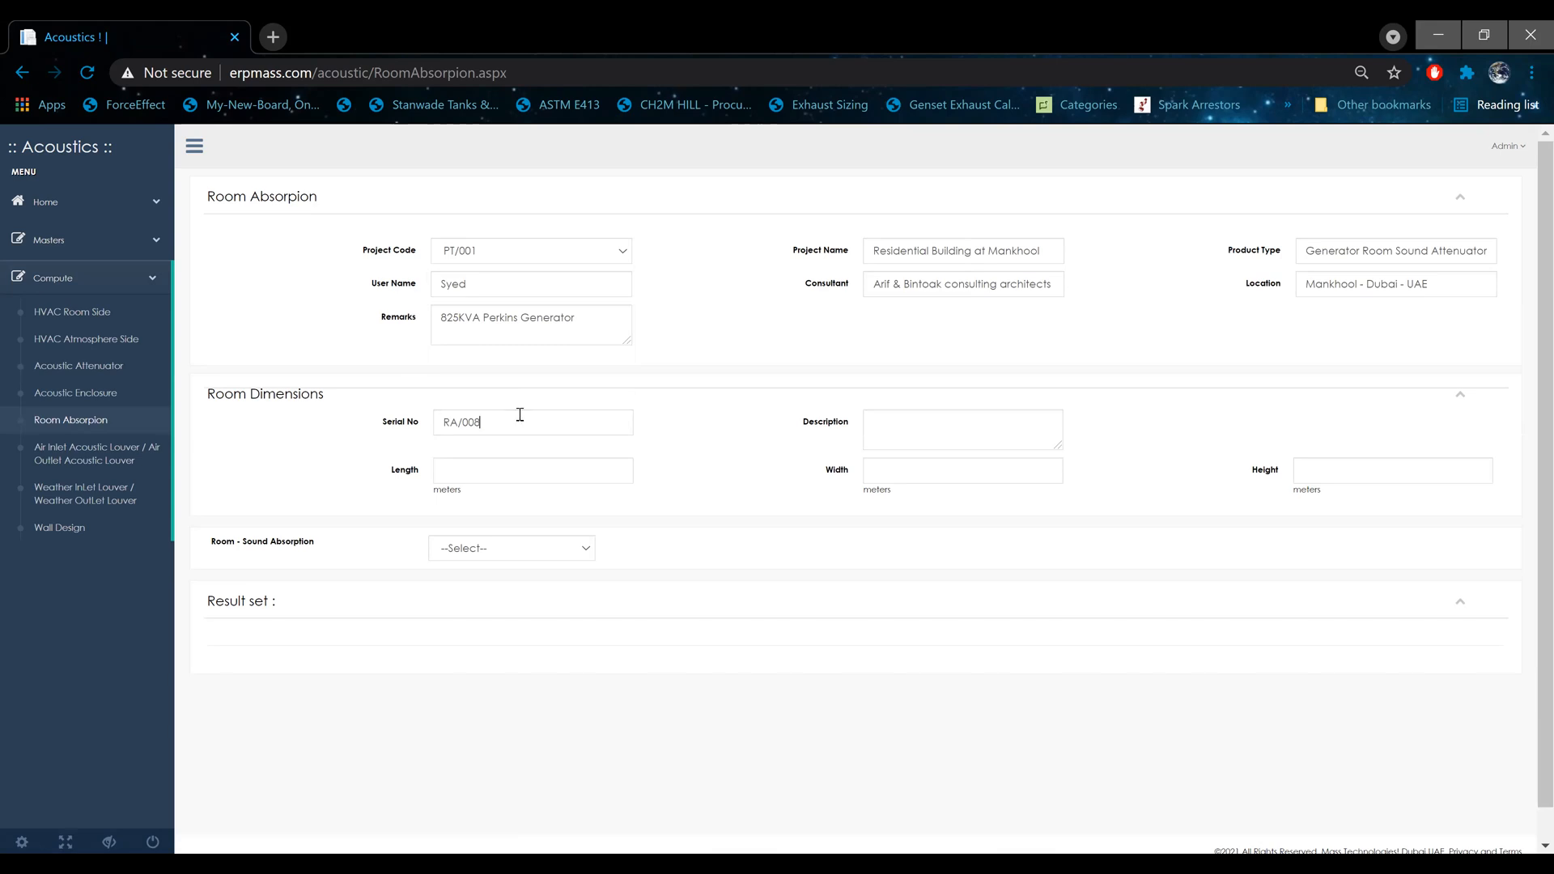
key("BackSpace")
type("7")
double_click(415, 483)
left_click(820, 491)
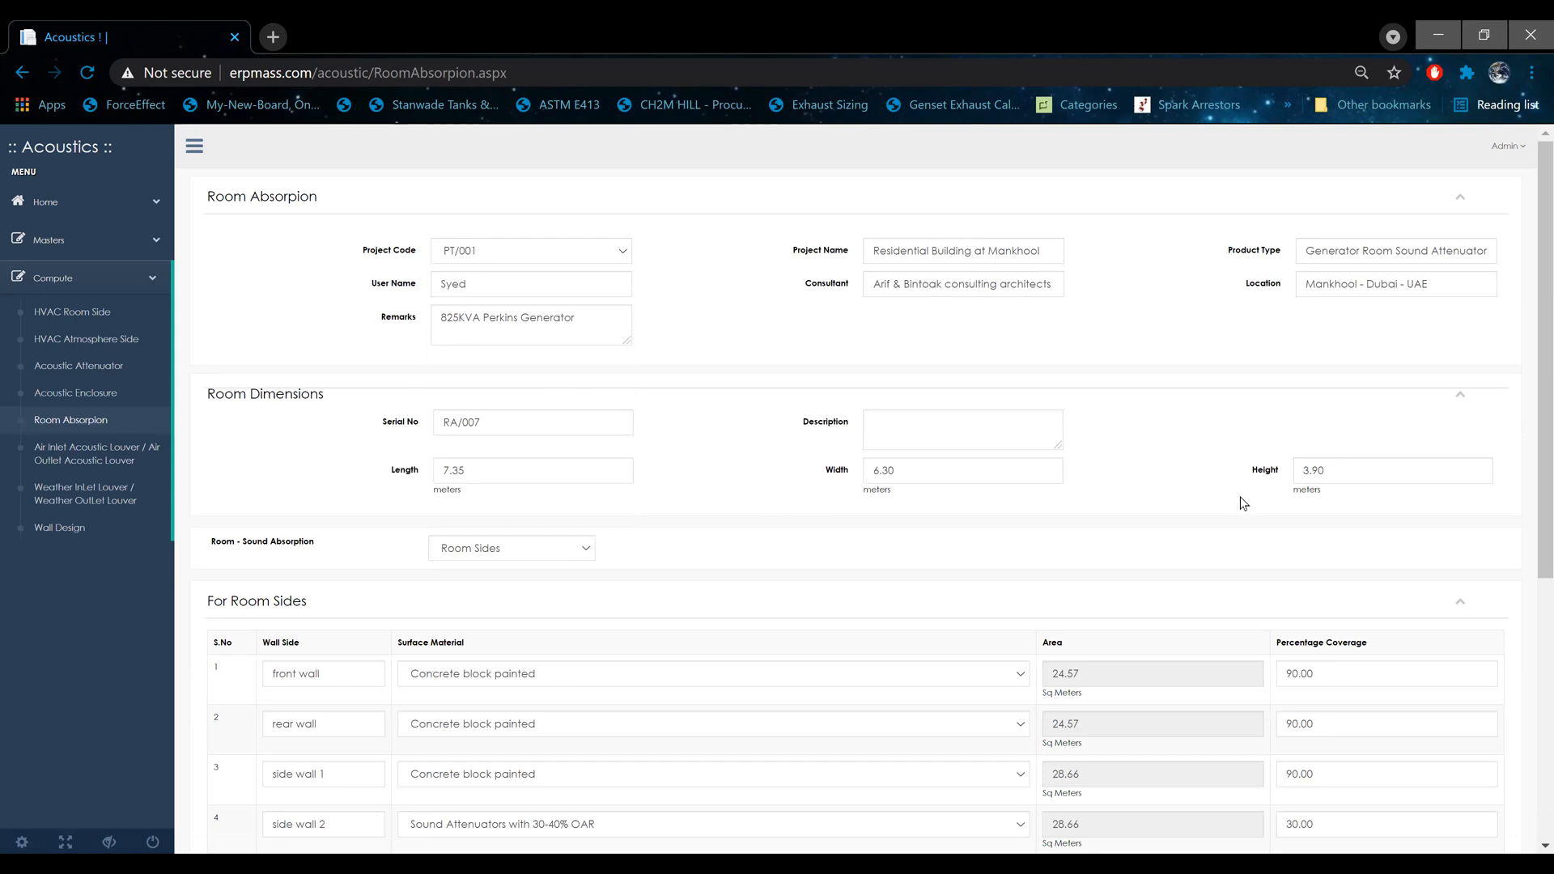
left_click_drag(1301, 469, 1272, 470)
Step: Examine the surface materials available for the front wall, keeping the current choice
scroll(723, 436, "down", 3)
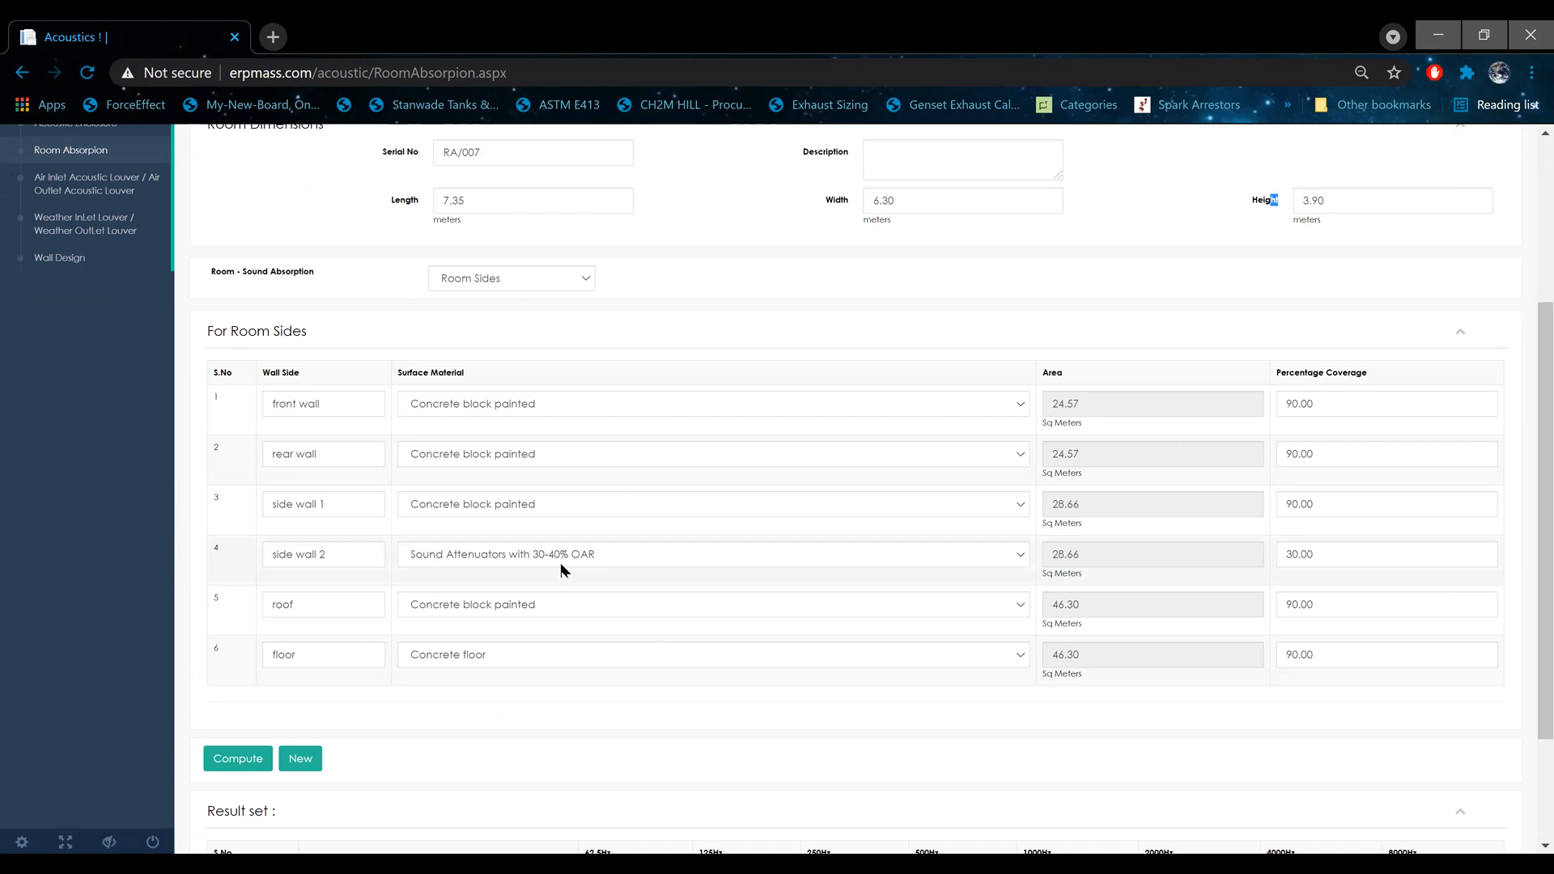
left_click(524, 412)
left_click(526, 408)
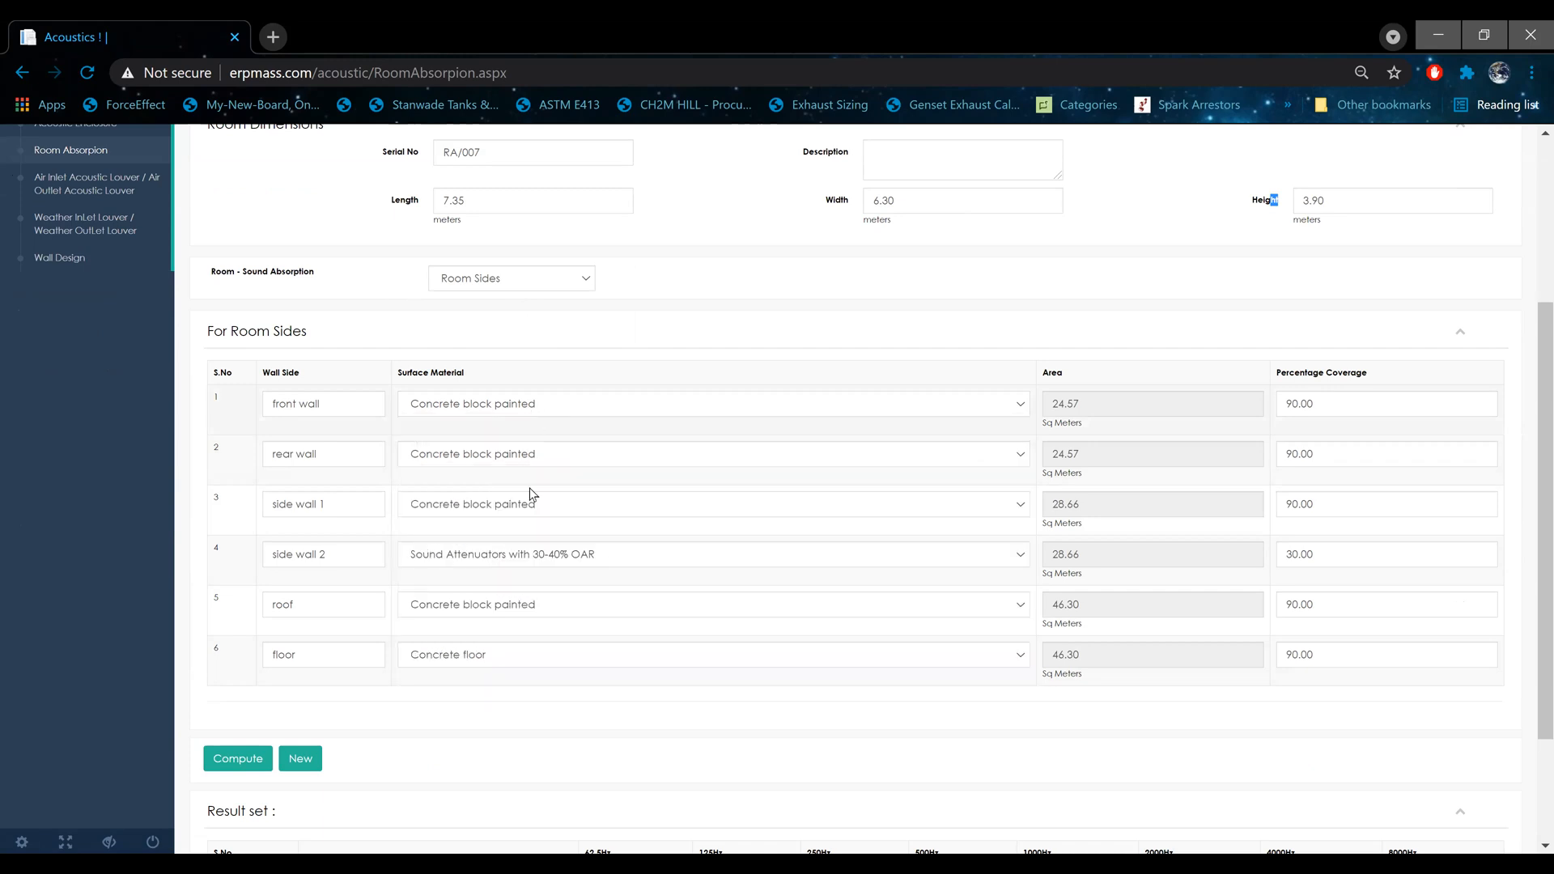
left_click(603, 403)
scroll(964, 491, "down", 5)
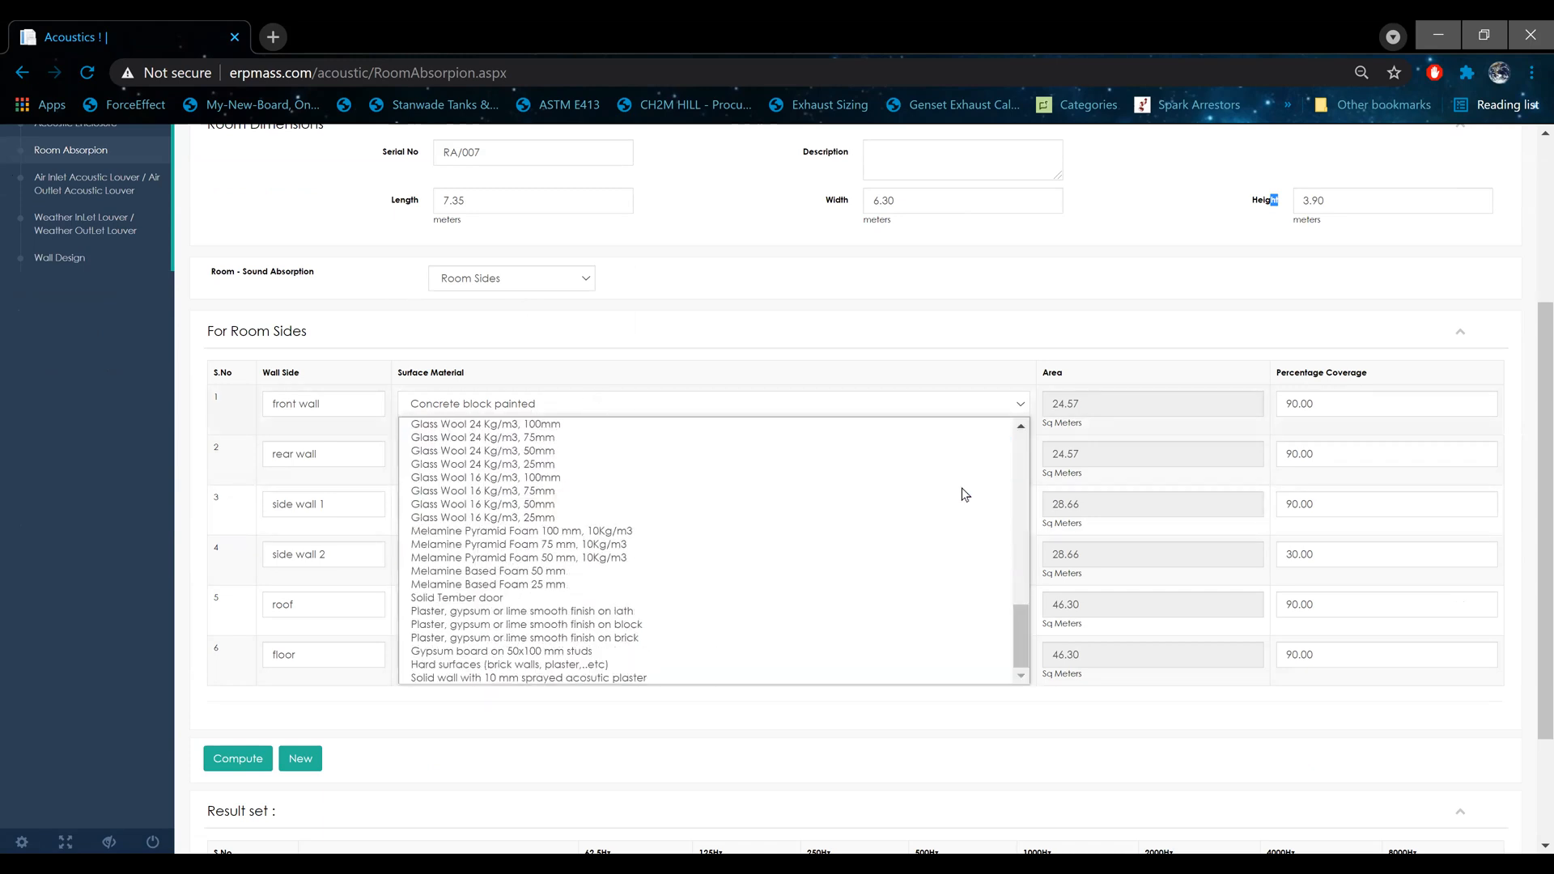
scroll(965, 494, "up", 5)
scroll(907, 554, "down", 5)
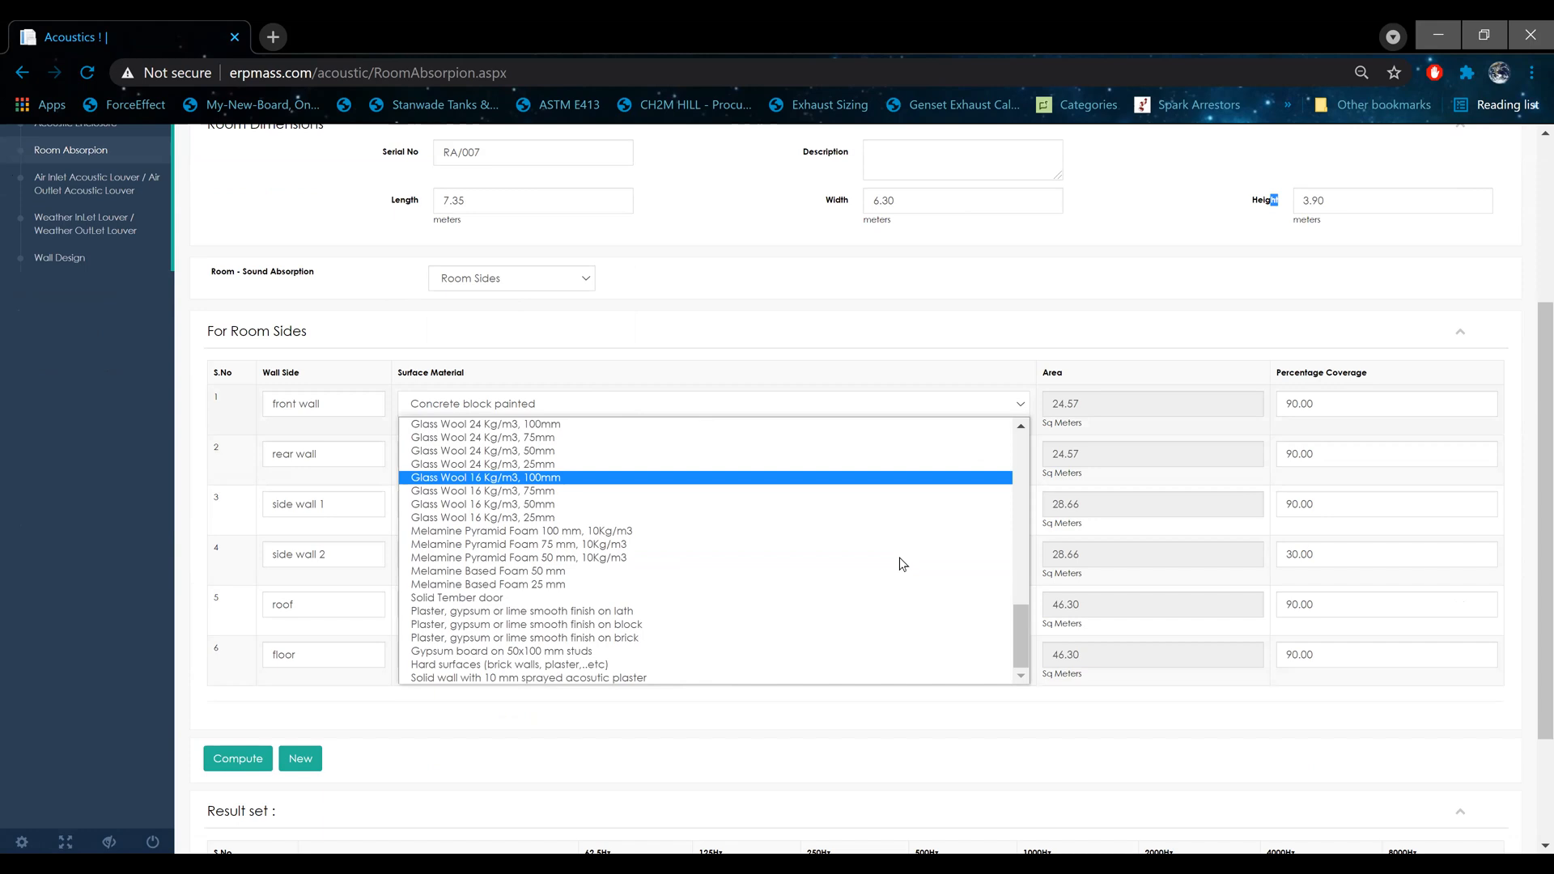
left_click_drag(1017, 620, 1024, 390)
left_click(989, 305)
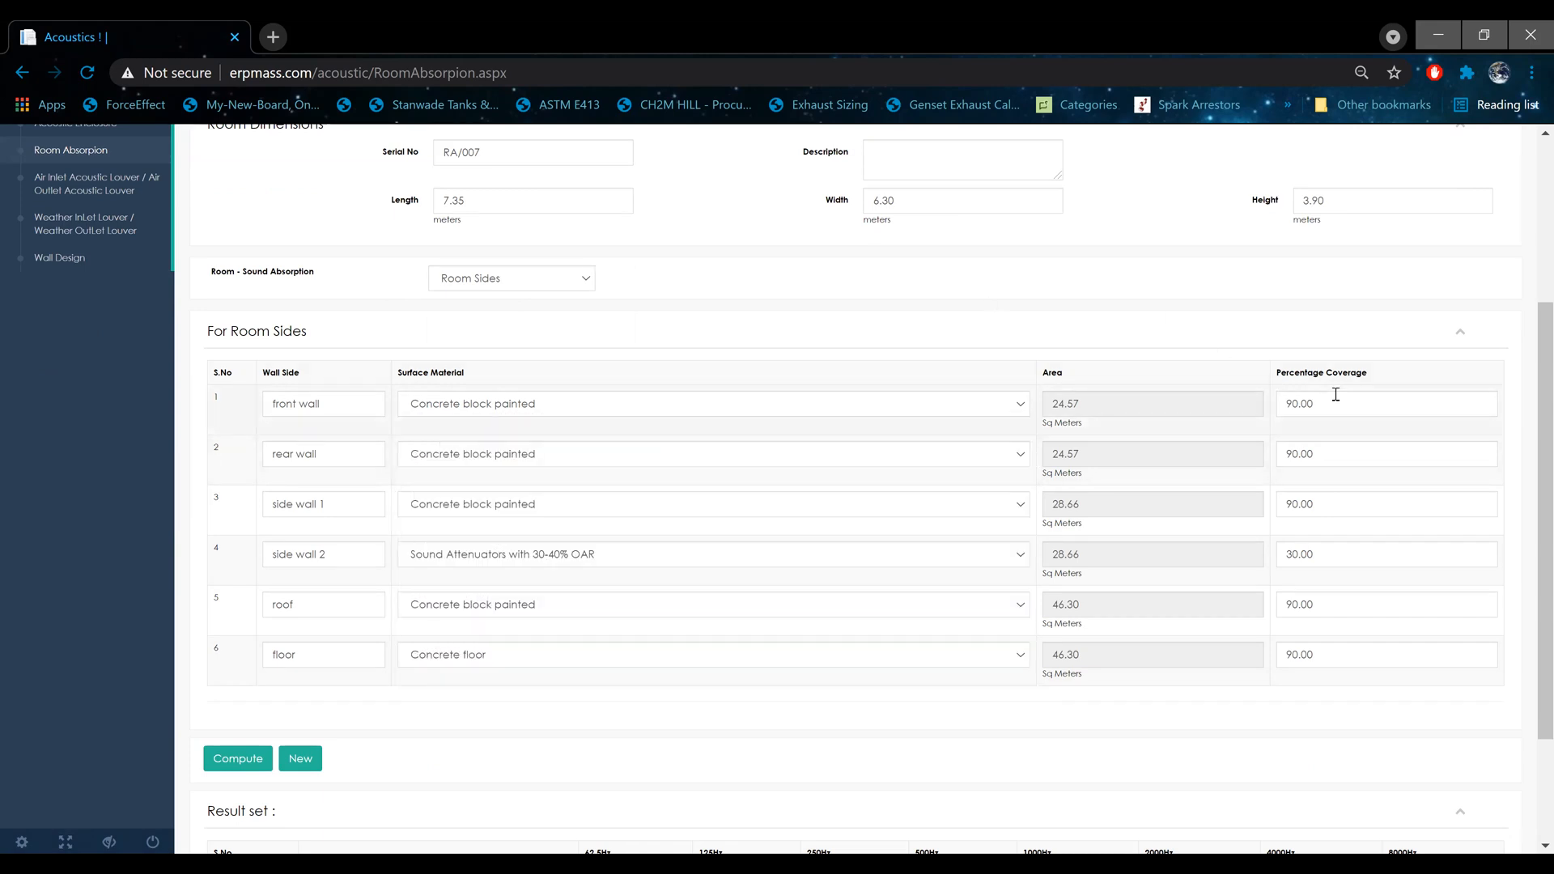
Step: Examine the area and percentage coverage entries for the room's walls
left_click_drag(1368, 378, 1275, 378)
left_click_drag(1117, 398, 1017, 403)
double_click(1092, 453)
left_click_drag(1093, 504, 1046, 505)
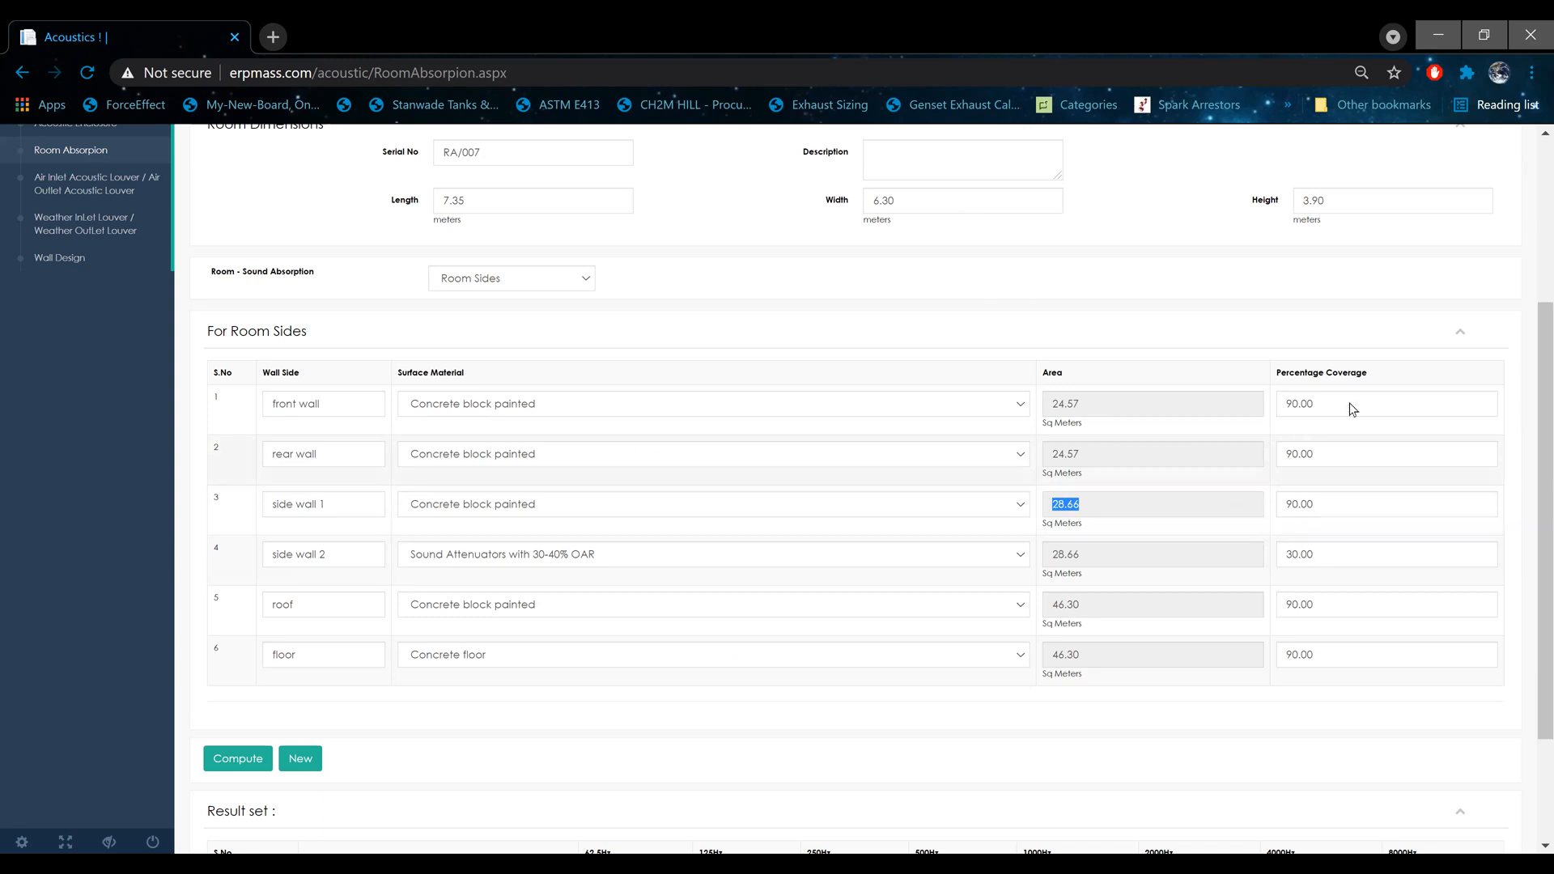
double_click(1295, 402)
Step: Compute the room absorption and review the reverberation time and 10 log T results
scroll(243, 526, "down", 3)
left_click(233, 595)
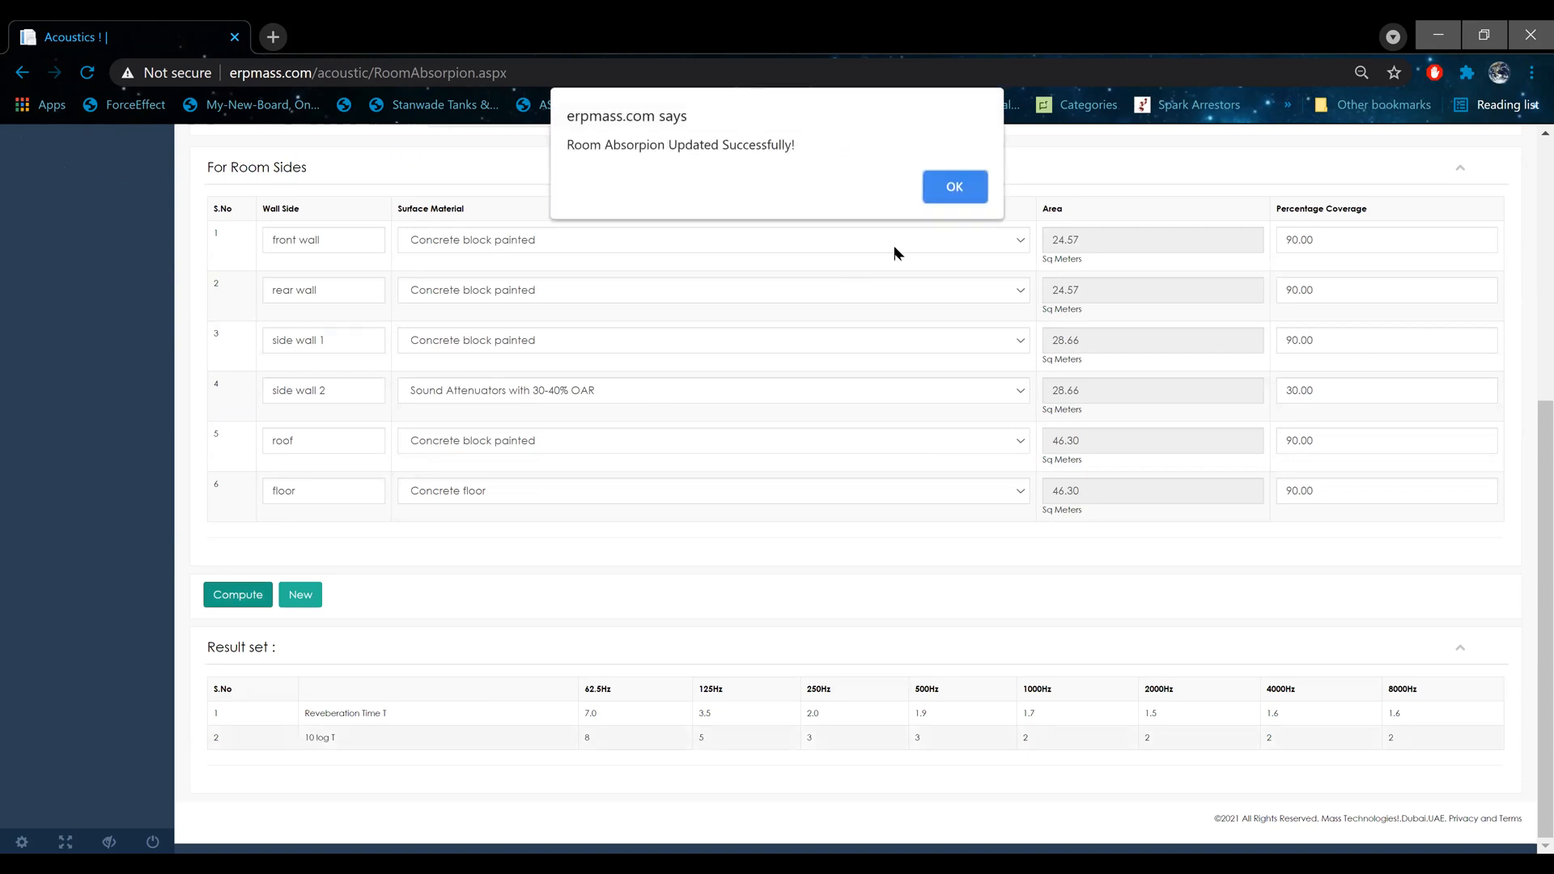
left_click(935, 203)
left_click_drag(307, 712, 451, 715)
left_click_drag(309, 738, 342, 741)
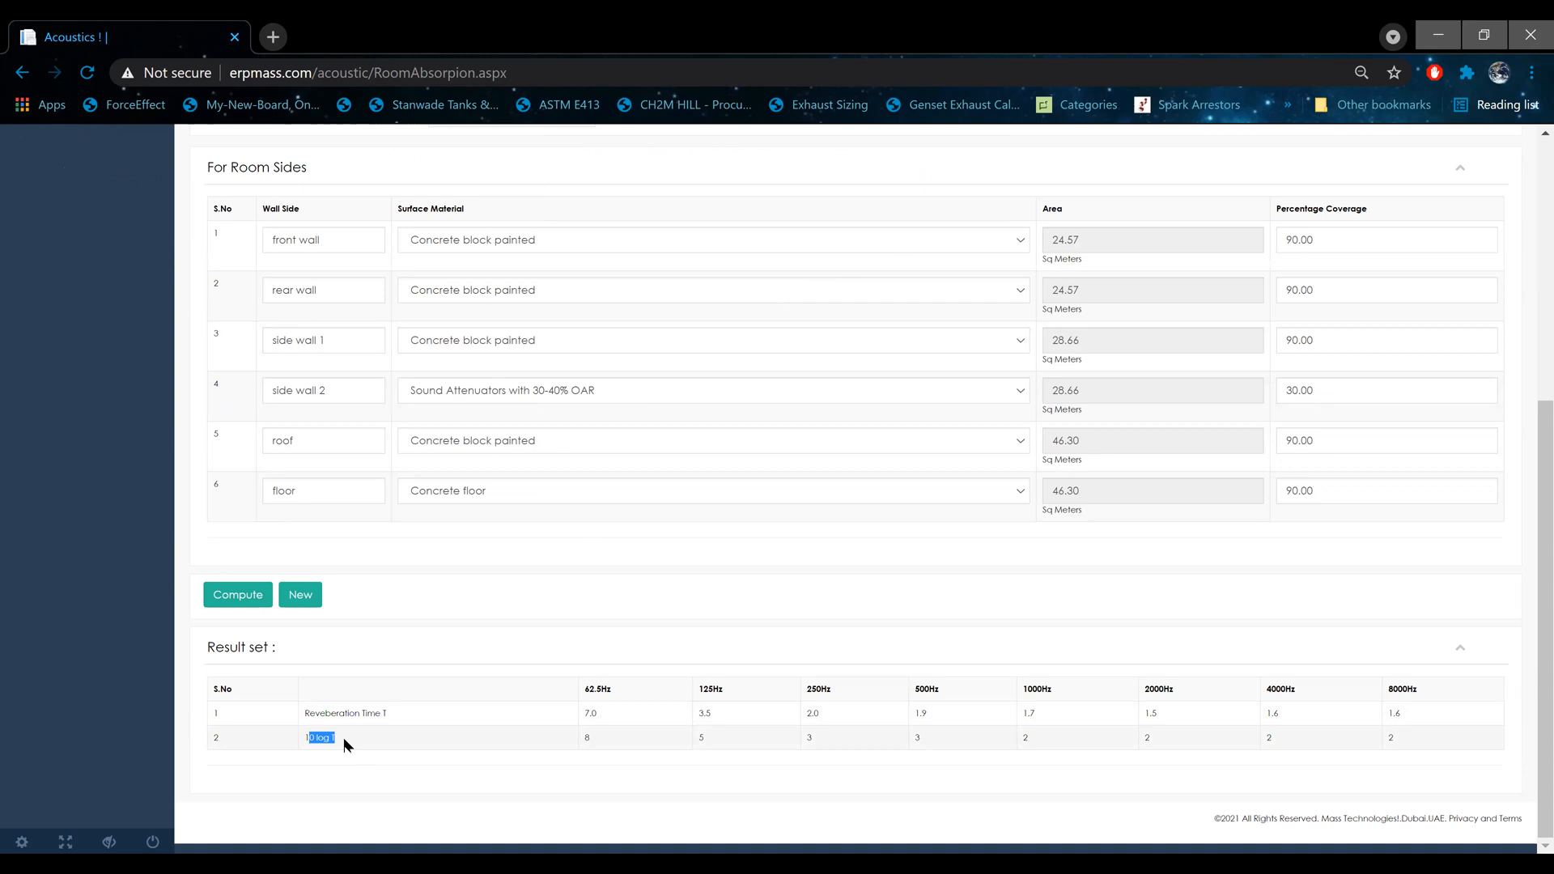
scroll(344, 737, "up", 5)
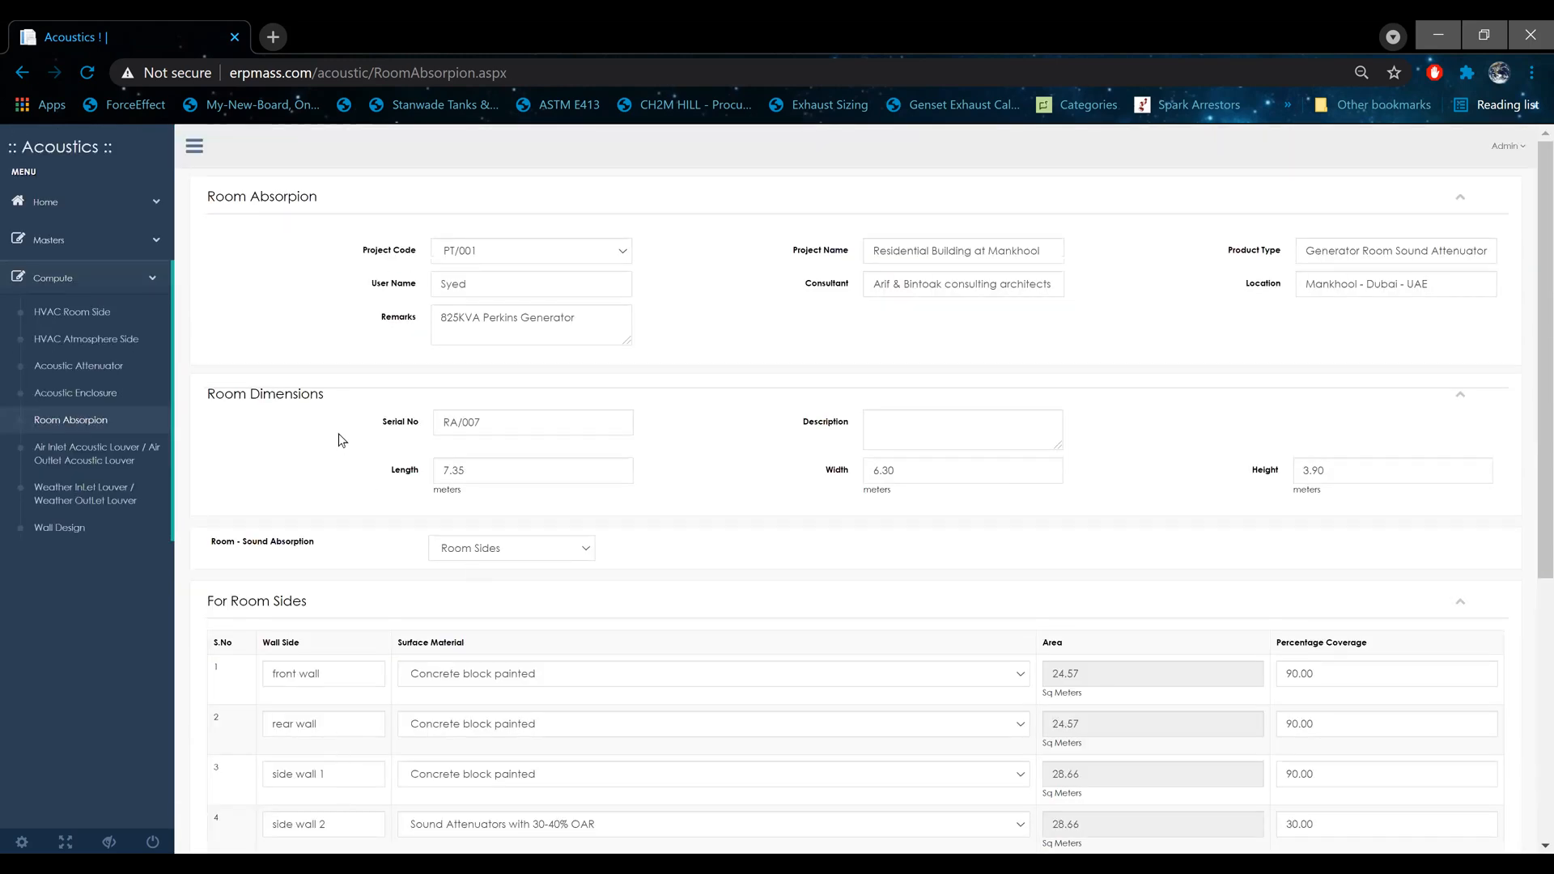
Step: Open the Acoustic Attenuator calculation, choose project PT/001, and load the record with serial number AT/005
left_click(113, 369)
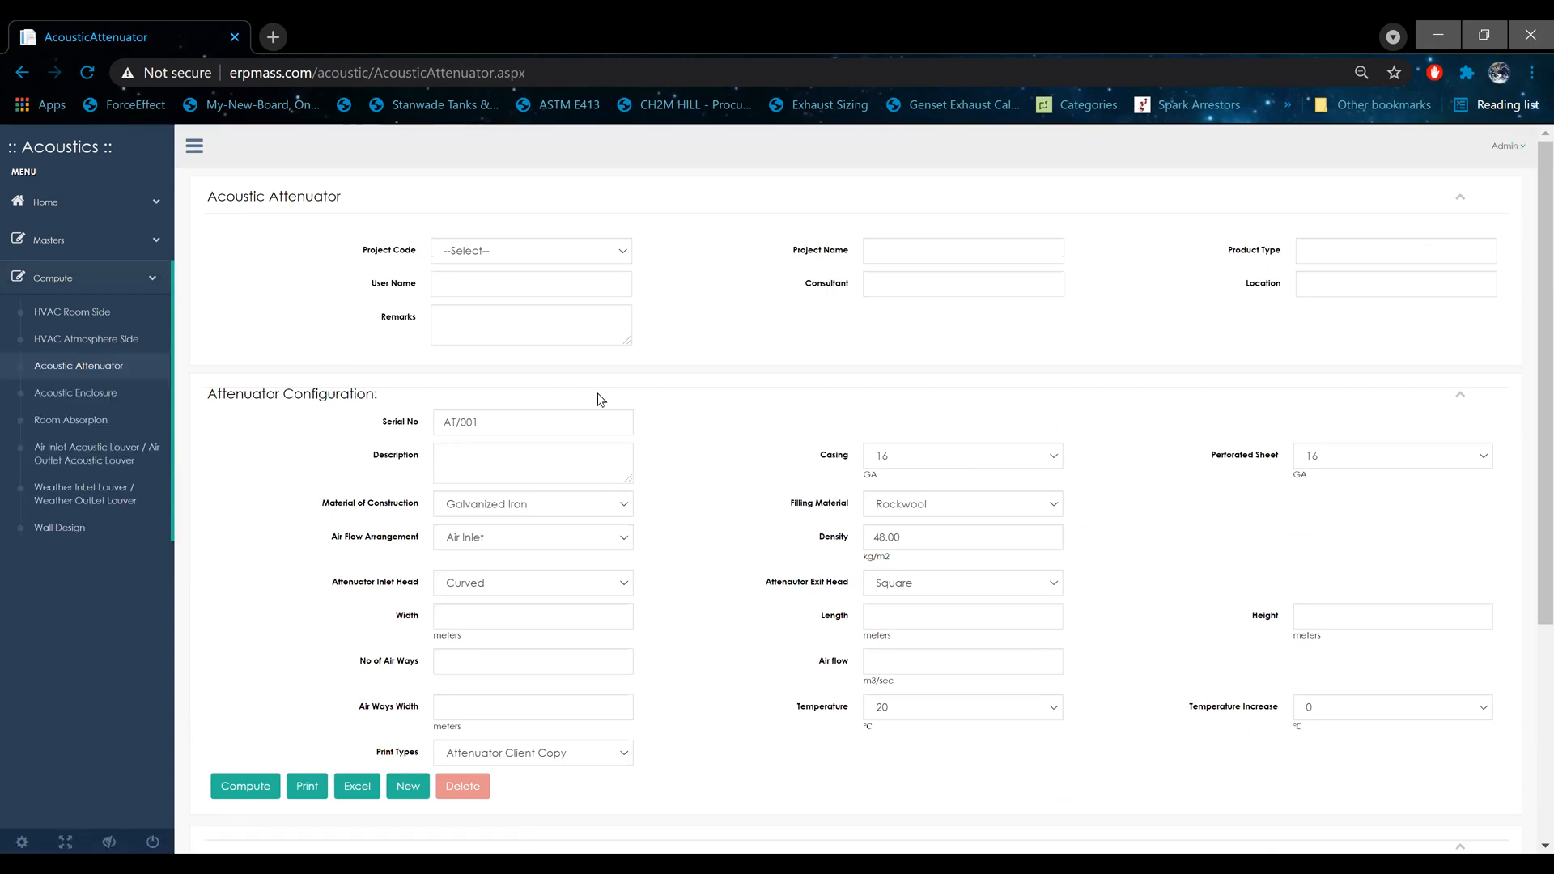
left_click(522, 260)
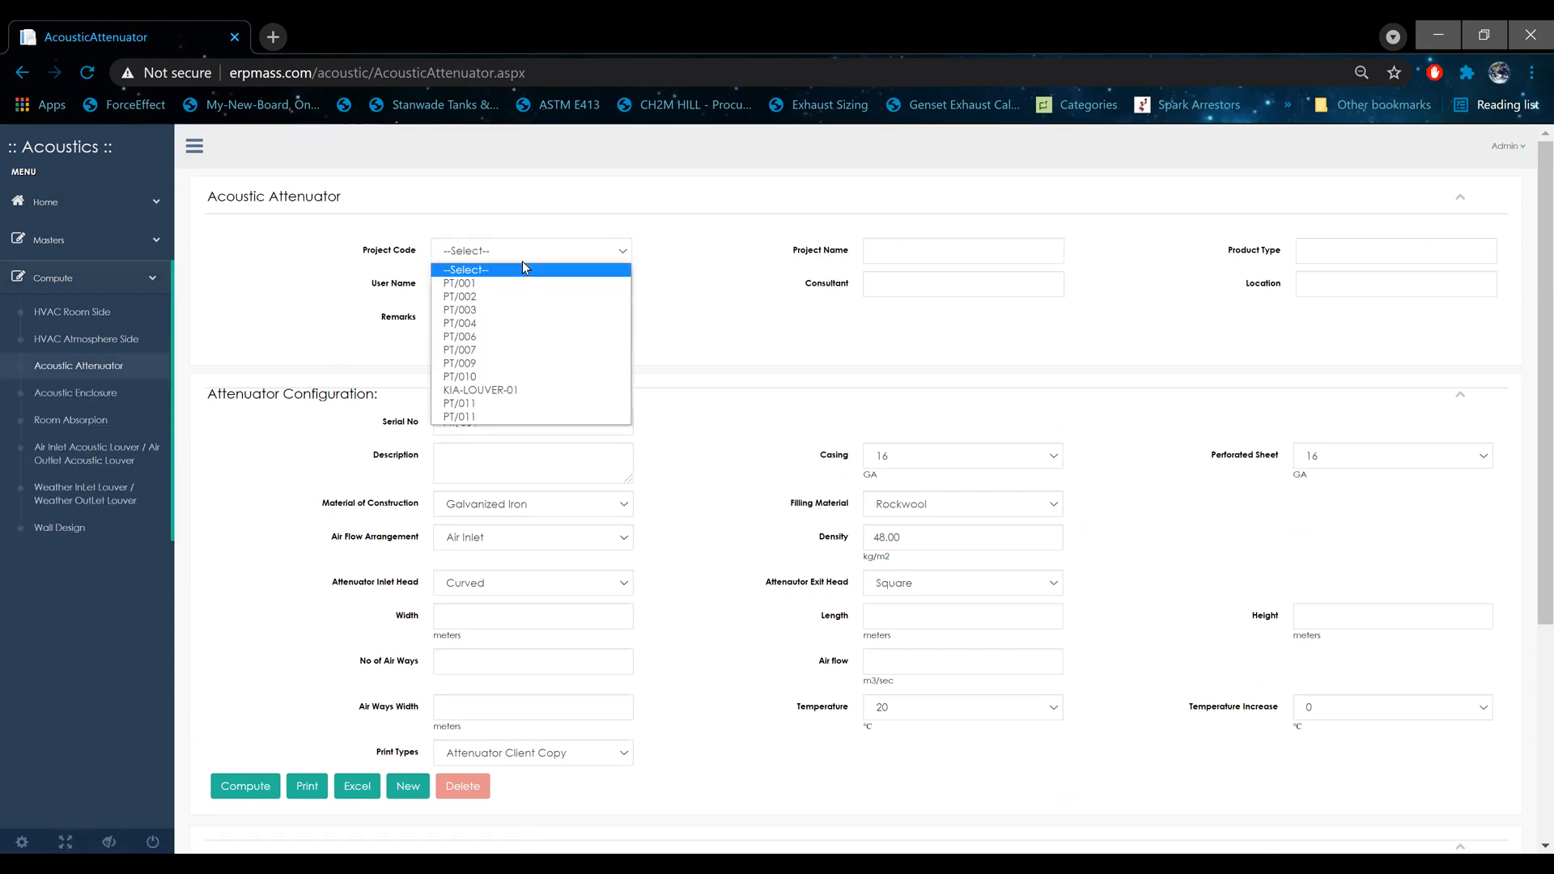
left_click(527, 283)
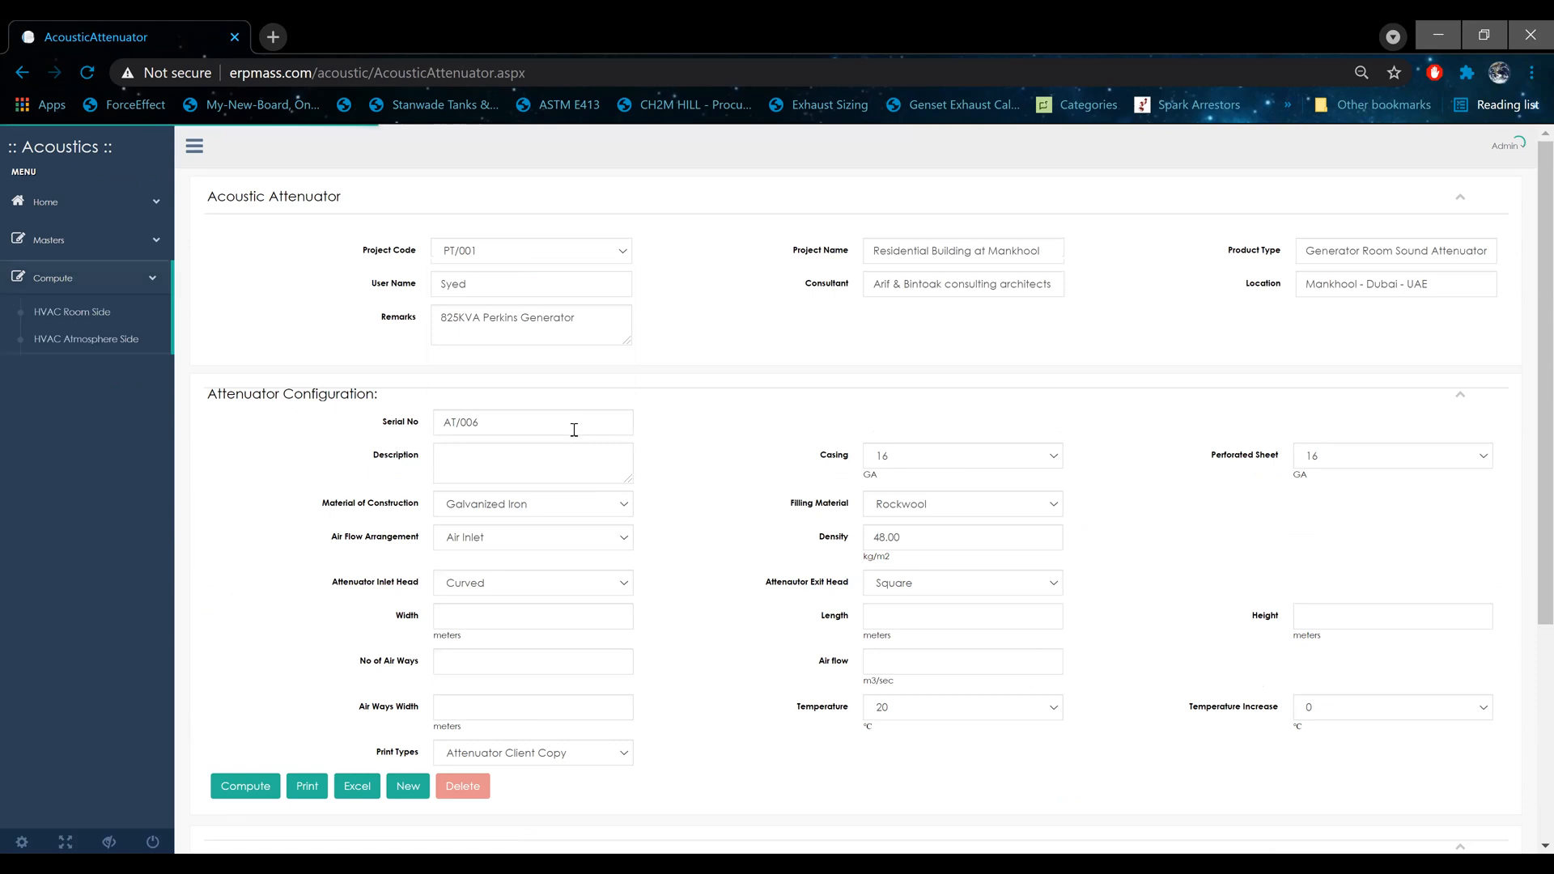
type("5")
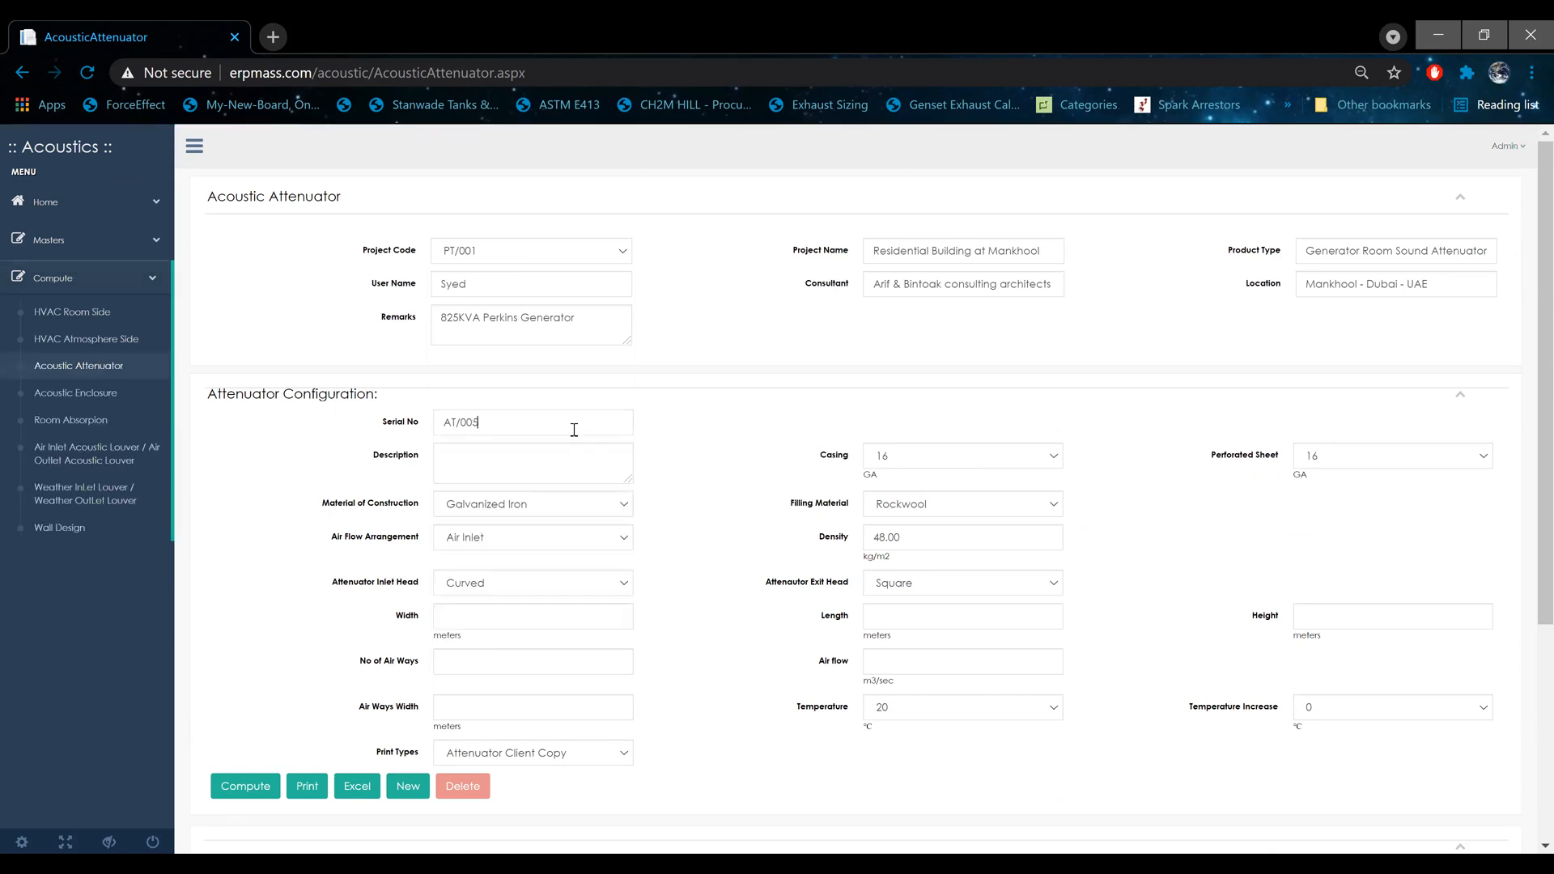
left_click(692, 474)
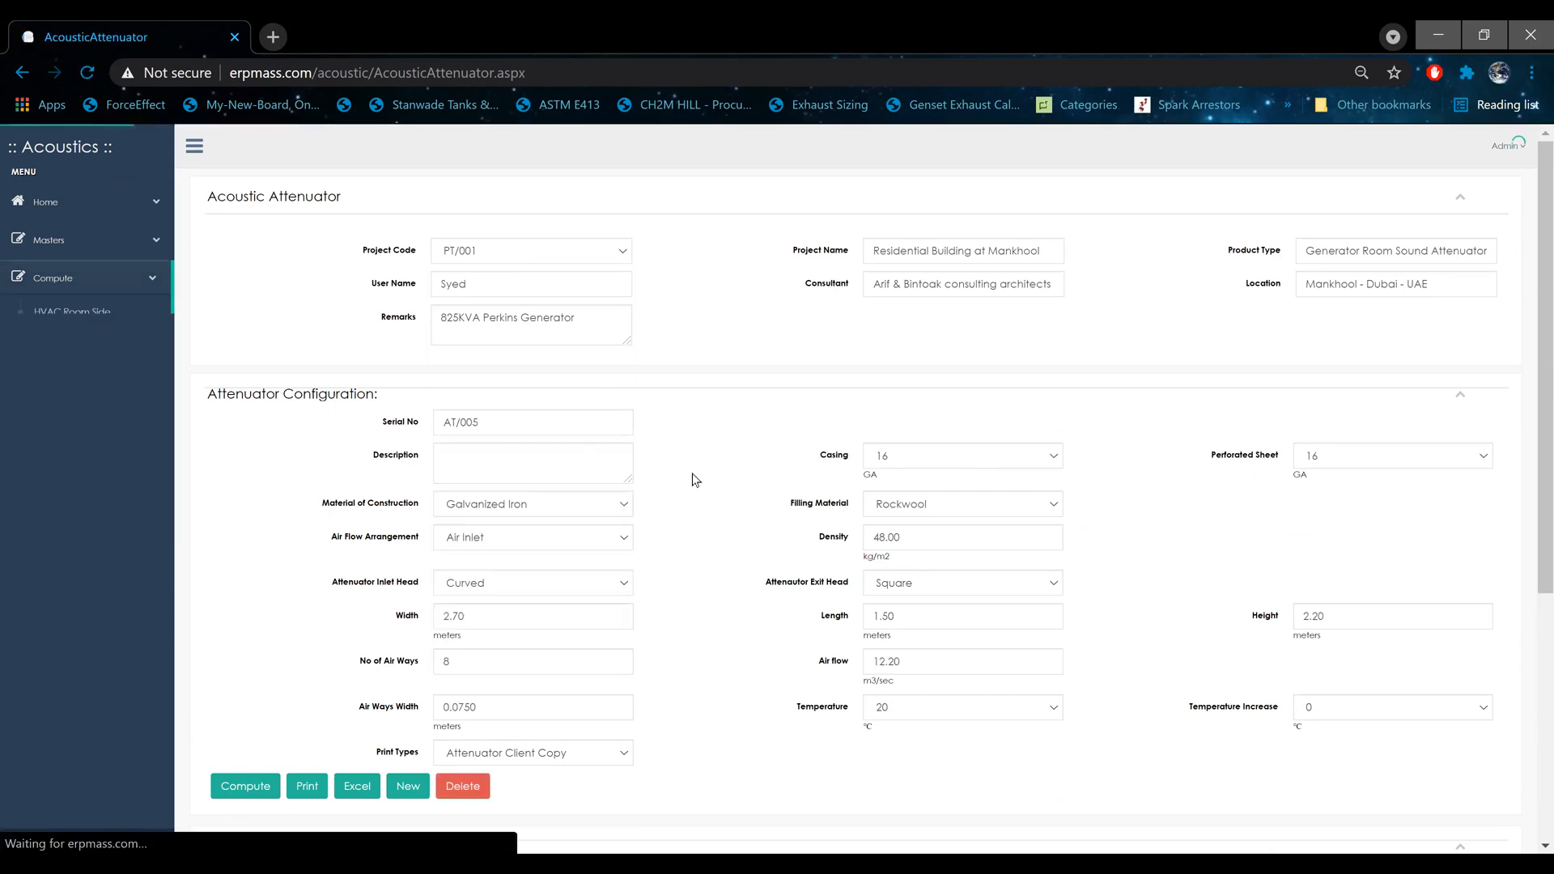
Step: Examine the attenuator's air flow arrangement, filling material options and density, keeping the current settings
scroll(707, 528, "down", 3)
left_click(527, 269)
left_click(527, 269)
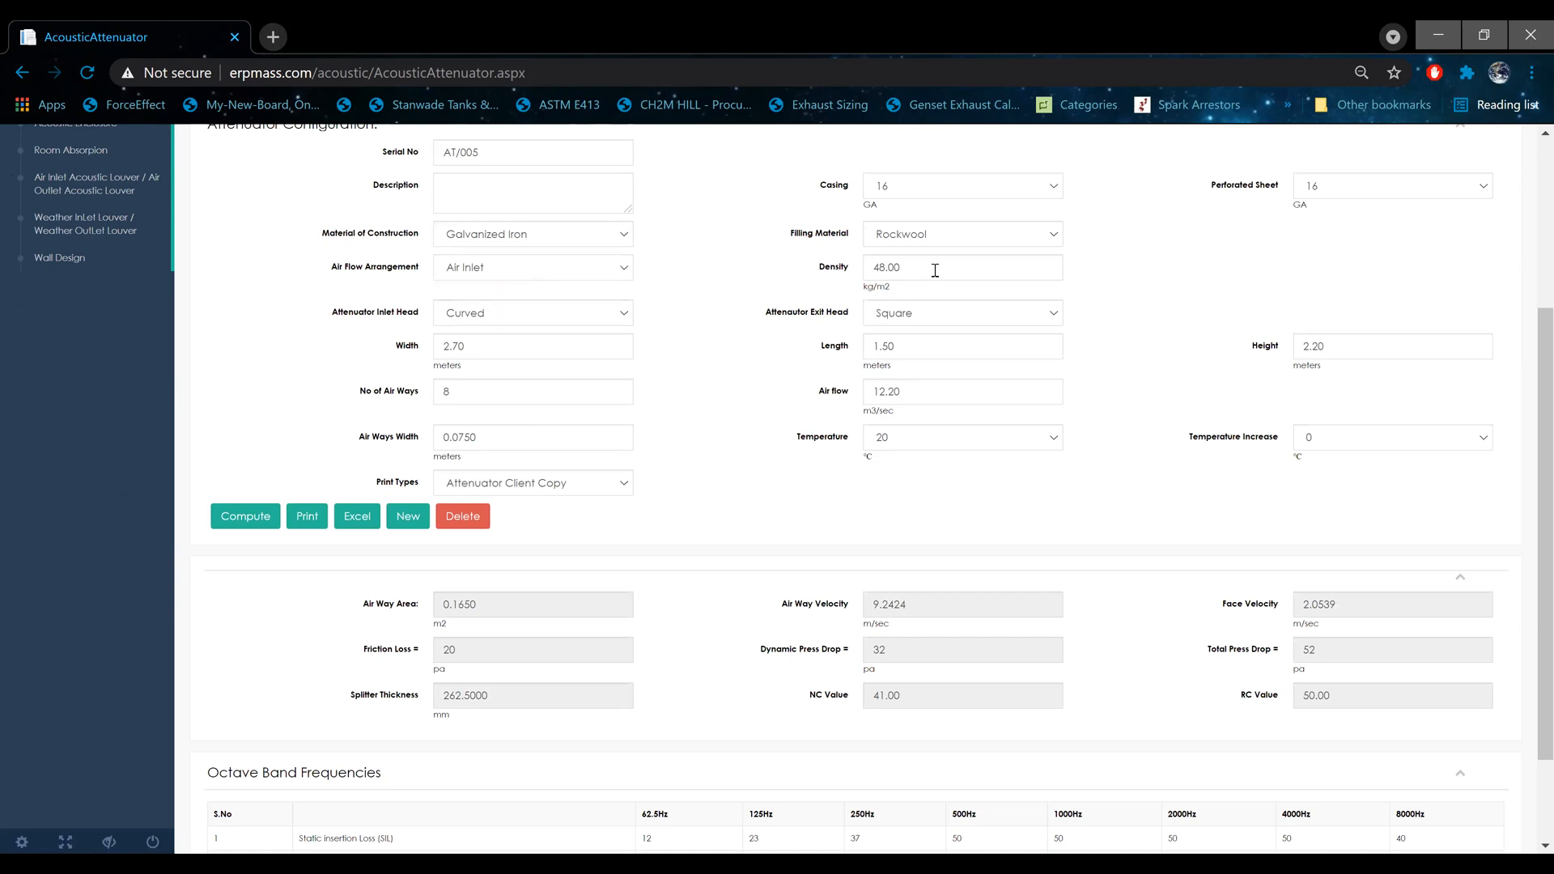
left_click(945, 241)
left_click(946, 241)
left_click(950, 240)
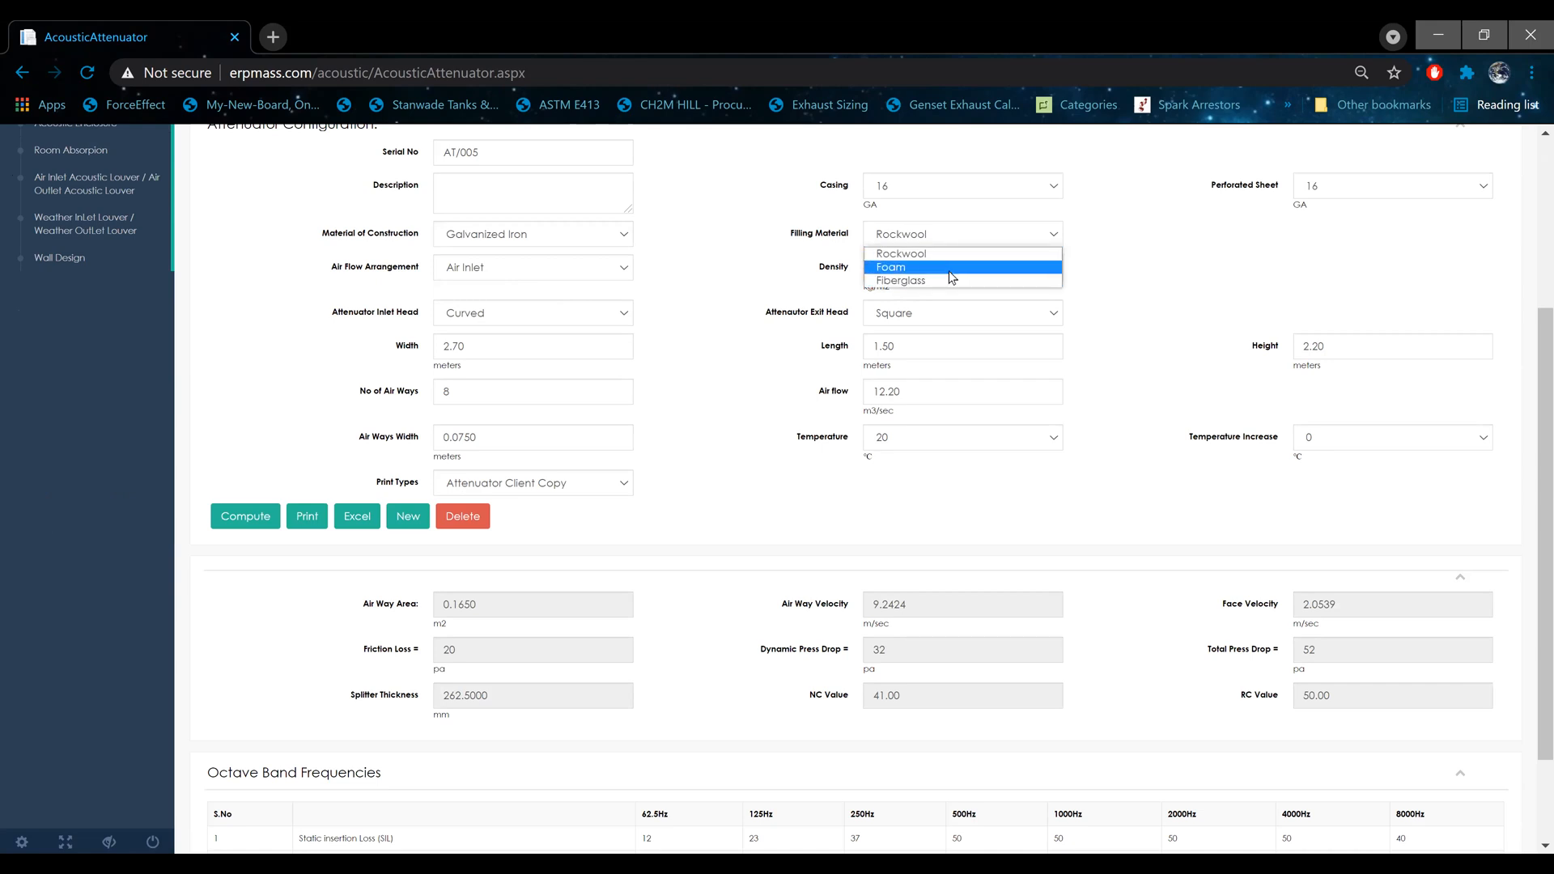
left_click(815, 254)
left_click(826, 272)
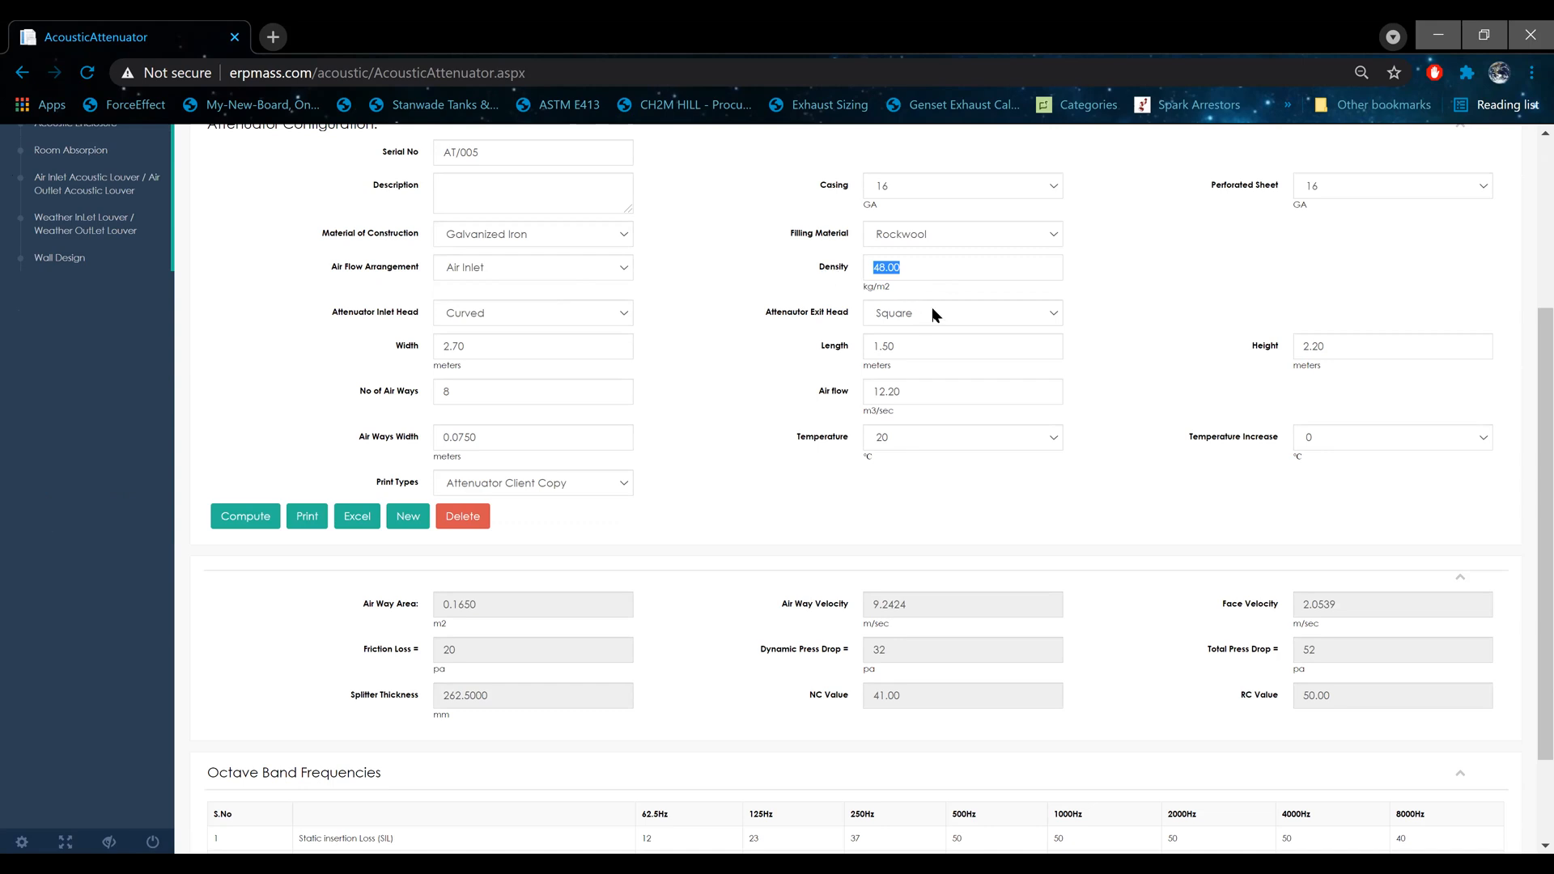
Step: Examine the attenuator's exit head options, number of airways, air flow and airway width
left_click_drag(833, 321, 847, 321)
left_click(905, 321)
left_click(905, 321)
left_click_drag(345, 388, 431, 389)
left_click_drag(851, 393, 843, 393)
left_click_drag(433, 393, 420, 447)
Step: Compute the attenuator and review its dynamic insertion loss and total pressure drop
left_click(253, 515)
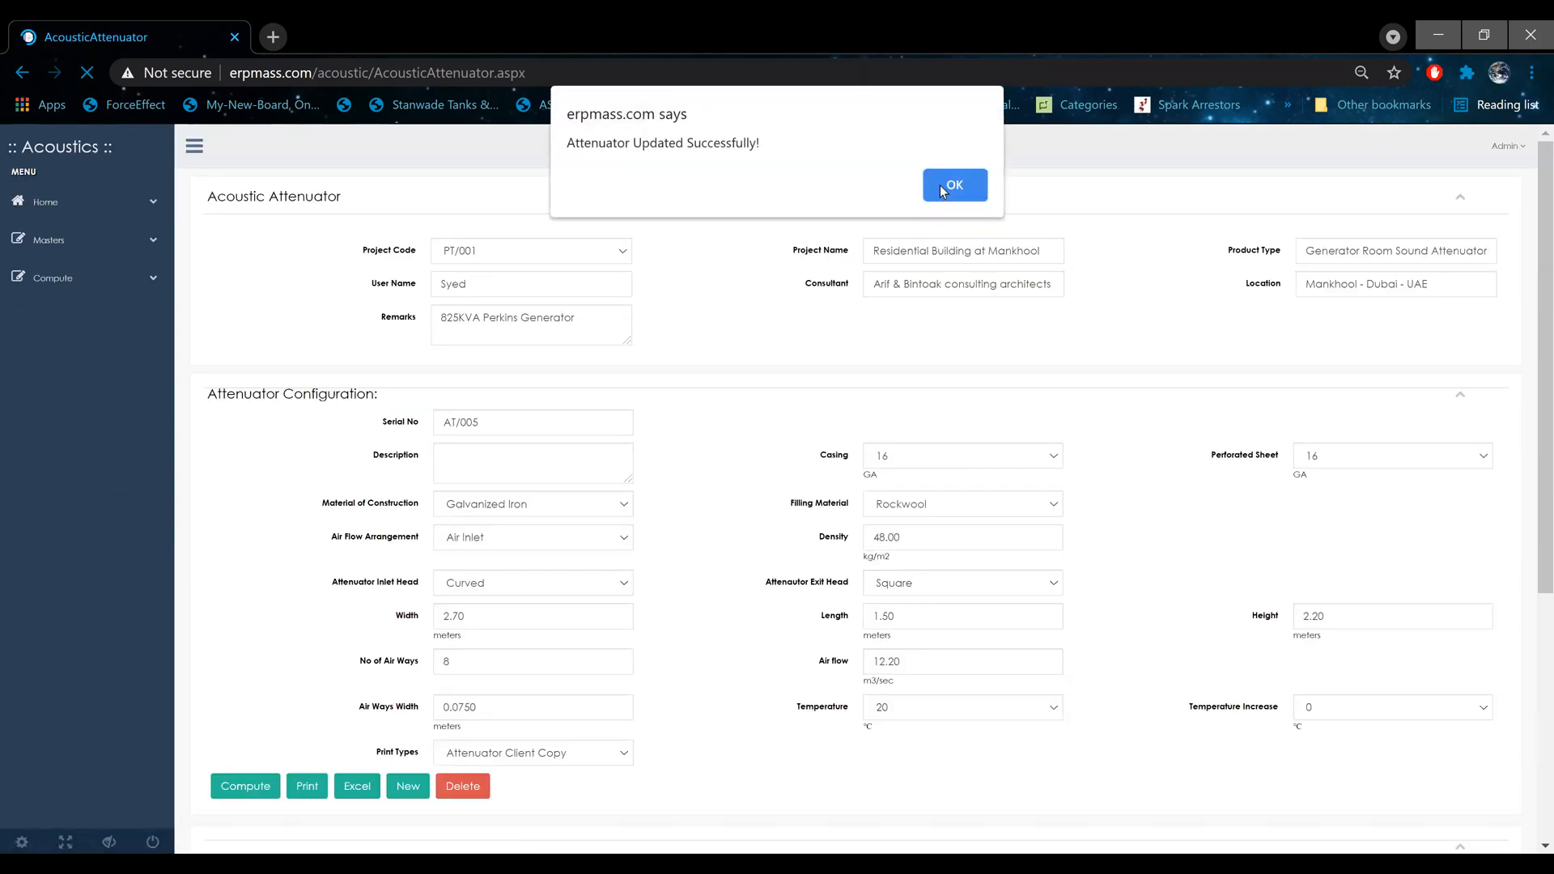
left_click(940, 184)
scroll(773, 278, "down", 5)
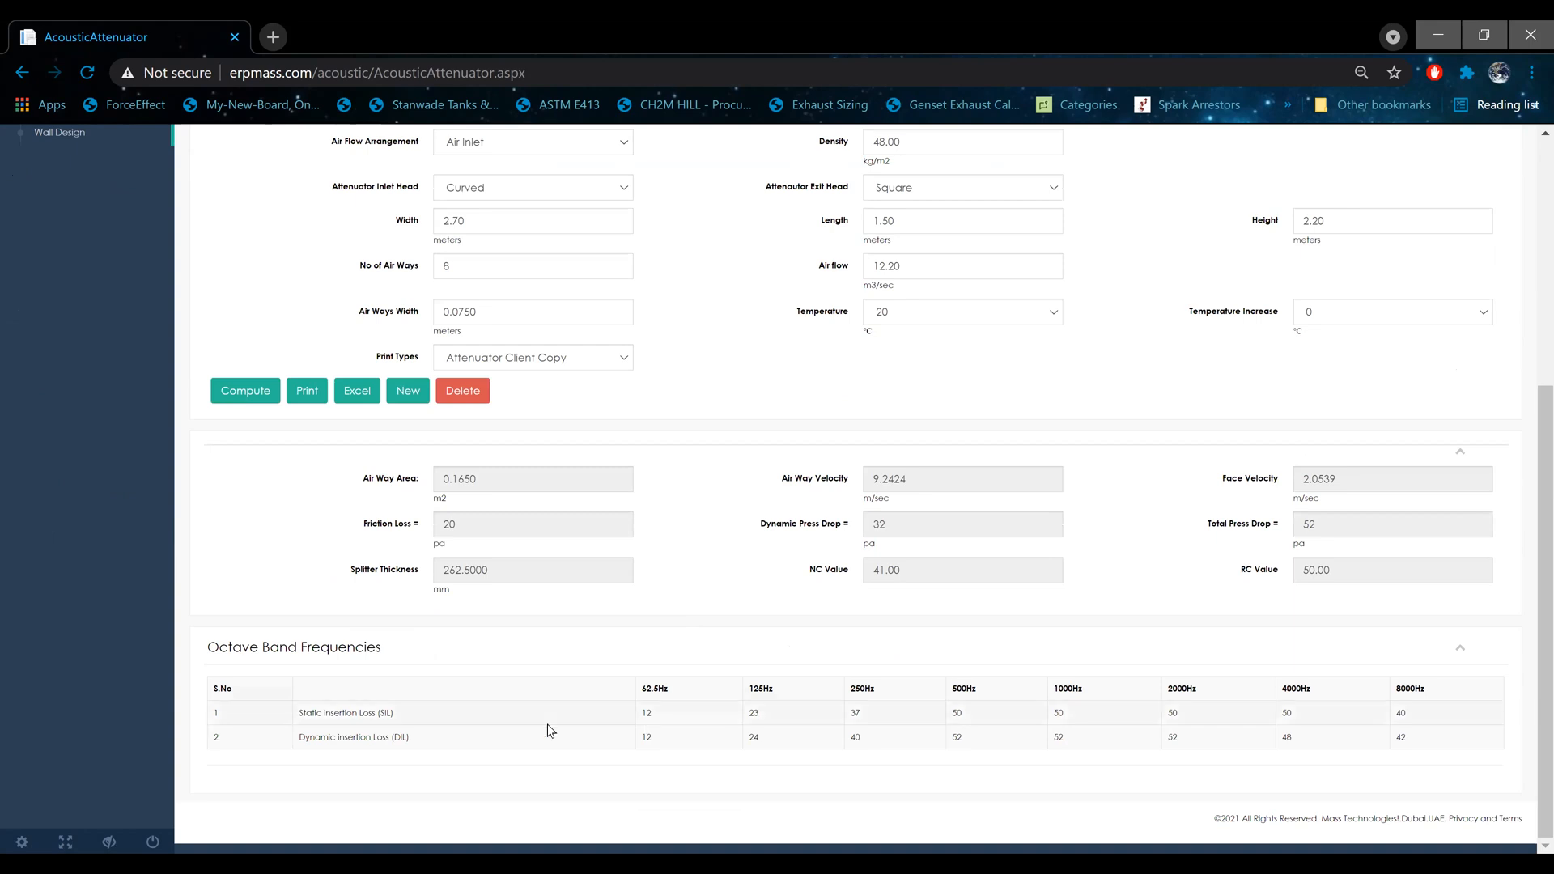
left_click_drag(330, 736, 1429, 735)
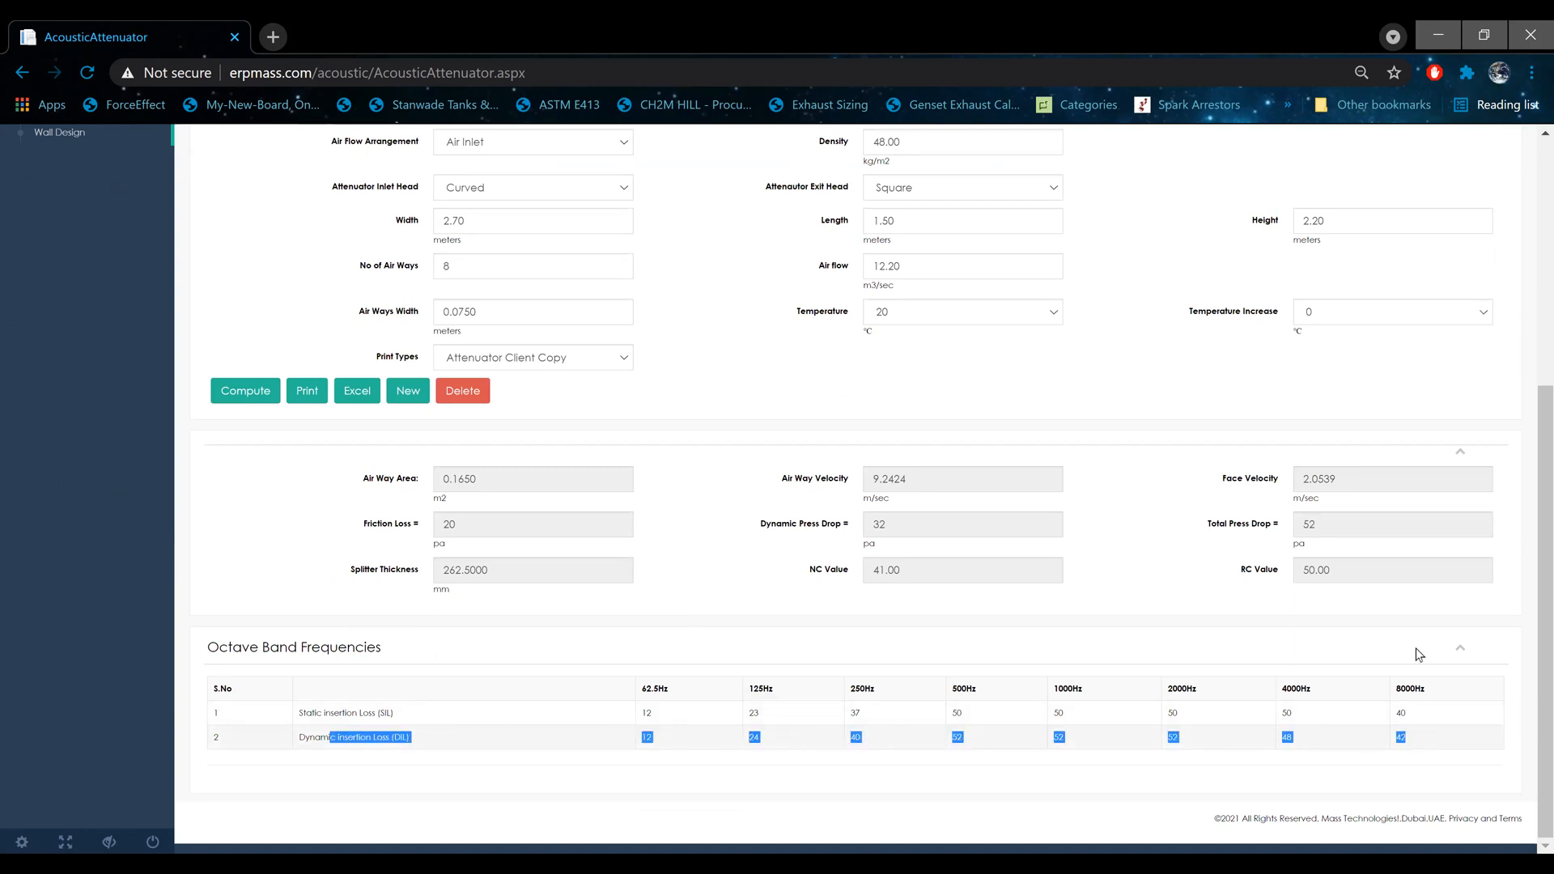
double_click(1335, 527)
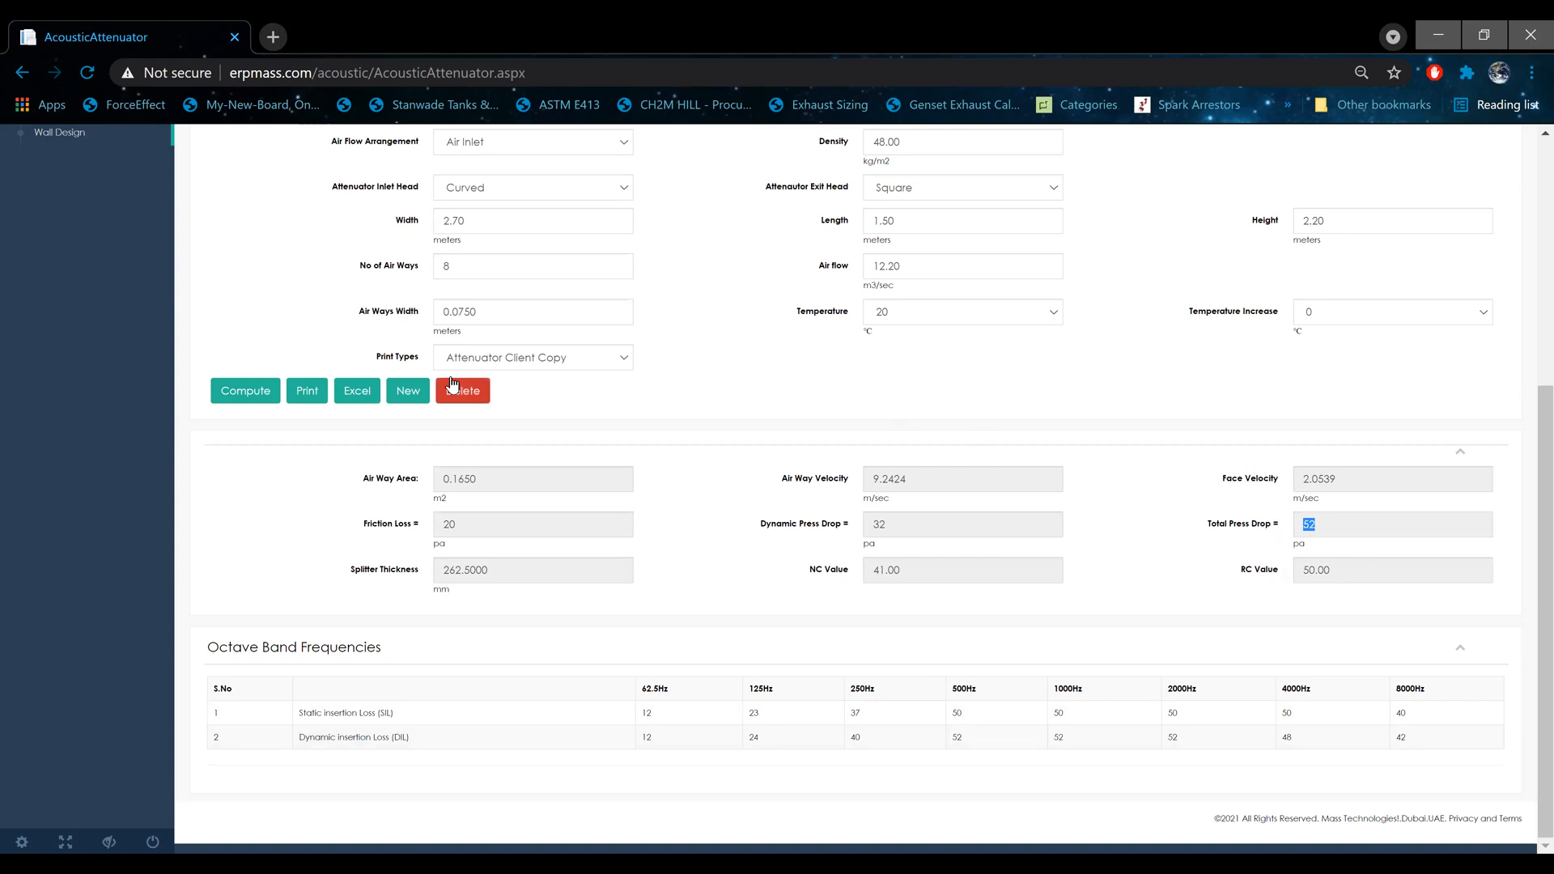
Step: Print the attenuator report as an Attenuator Manufacturing Copy and read through the resulting PDF
left_click(564, 366)
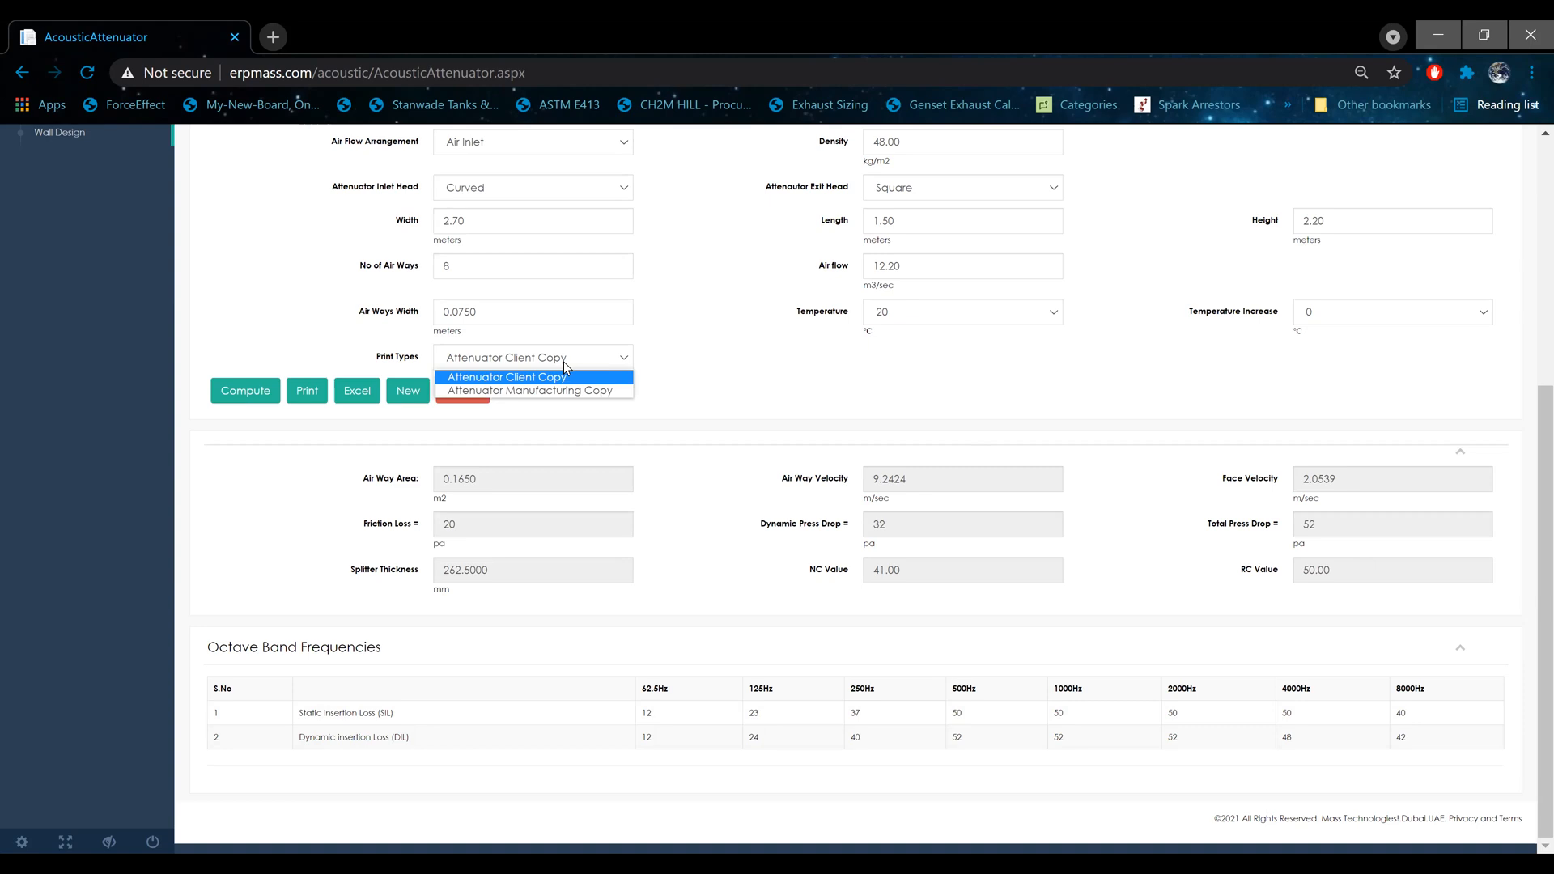
left_click(599, 392)
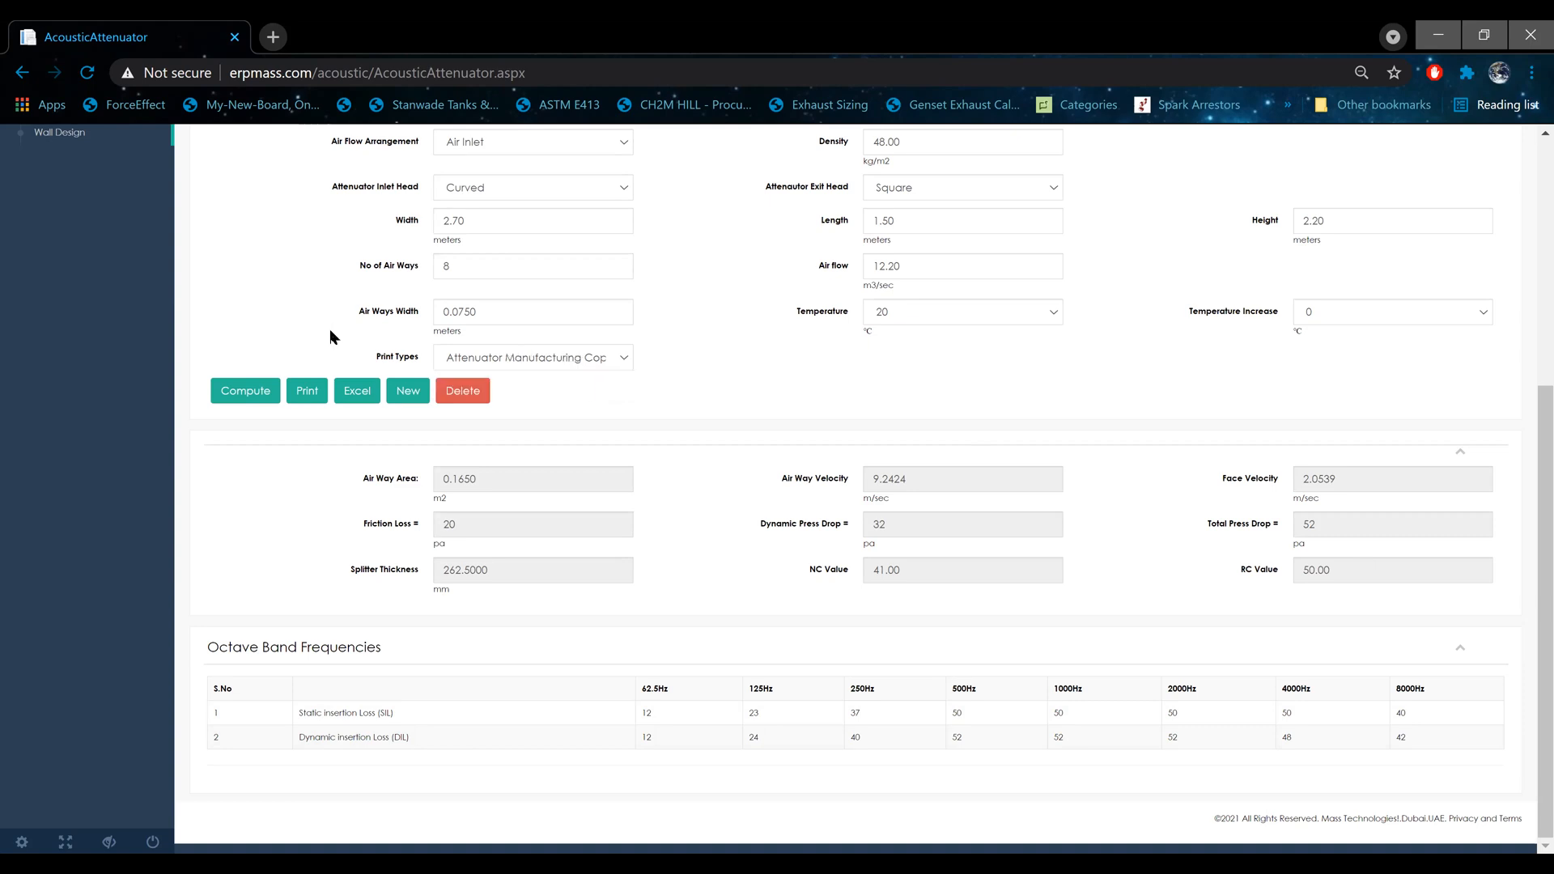
left_click(308, 391)
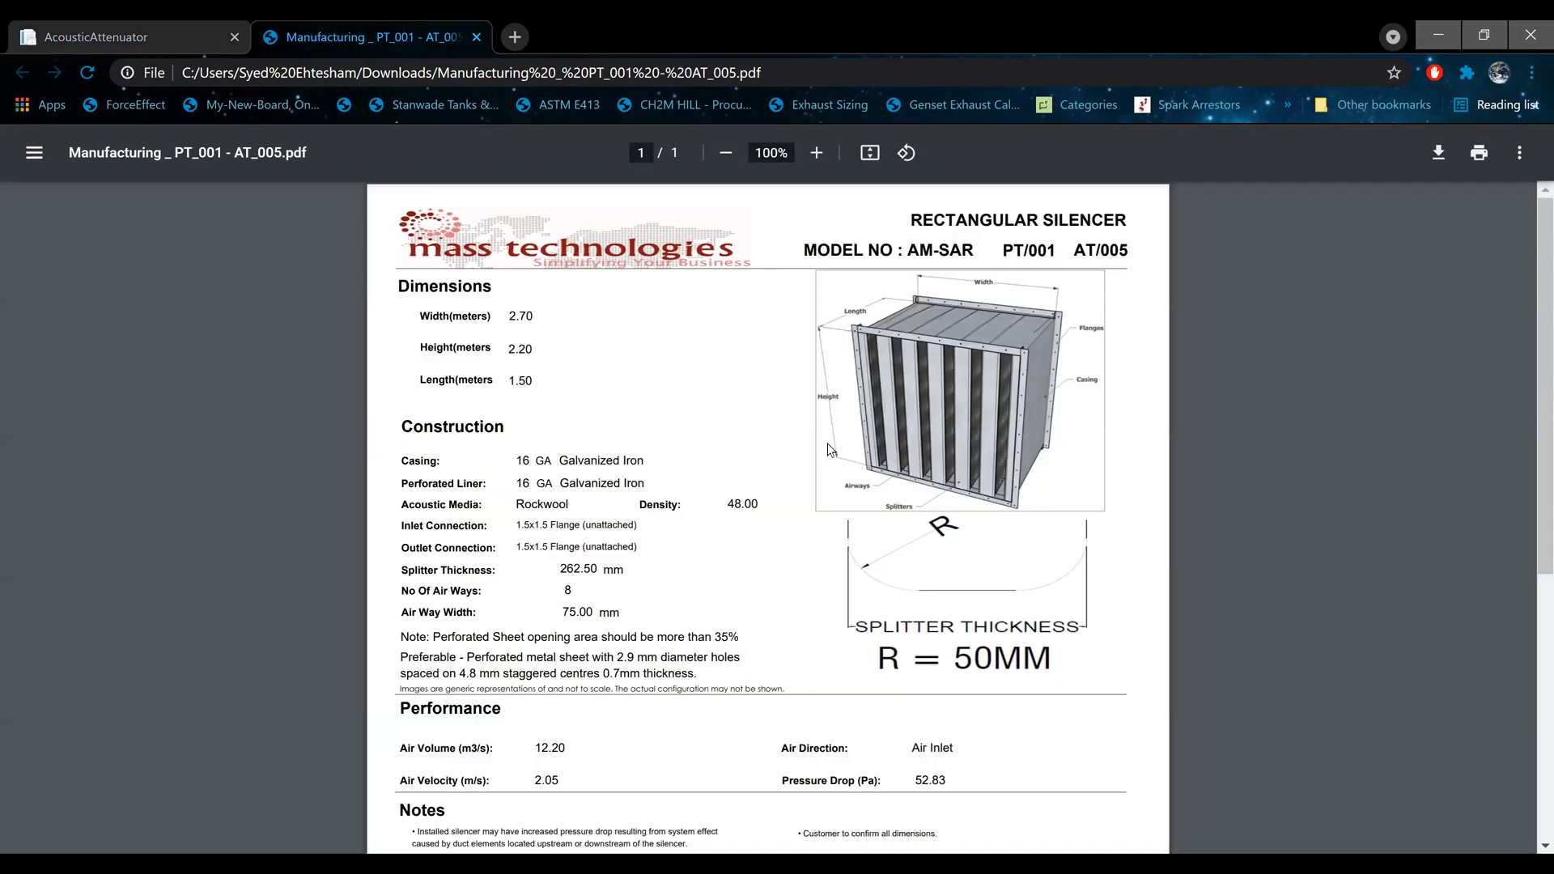
scroll(826, 455, "down", 3)
scroll(815, 461, "up", 3)
scroll(874, 467, "down", 3)
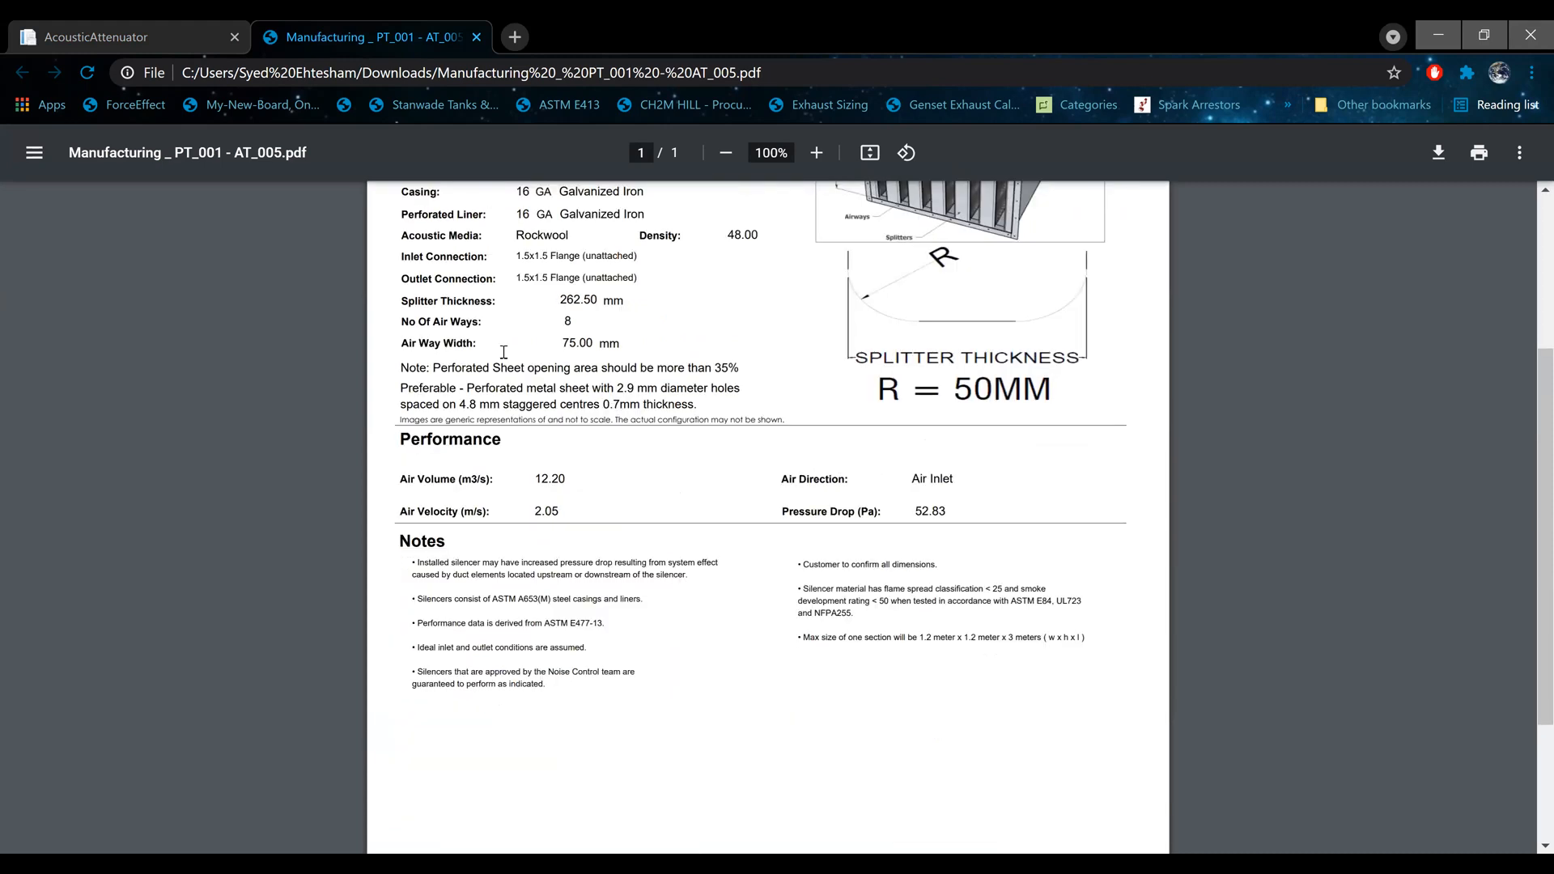
Step: Review the manufacturing report's dimensions, construction, performance and notes, and close the PDF
scroll(695, 429, "down", 3)
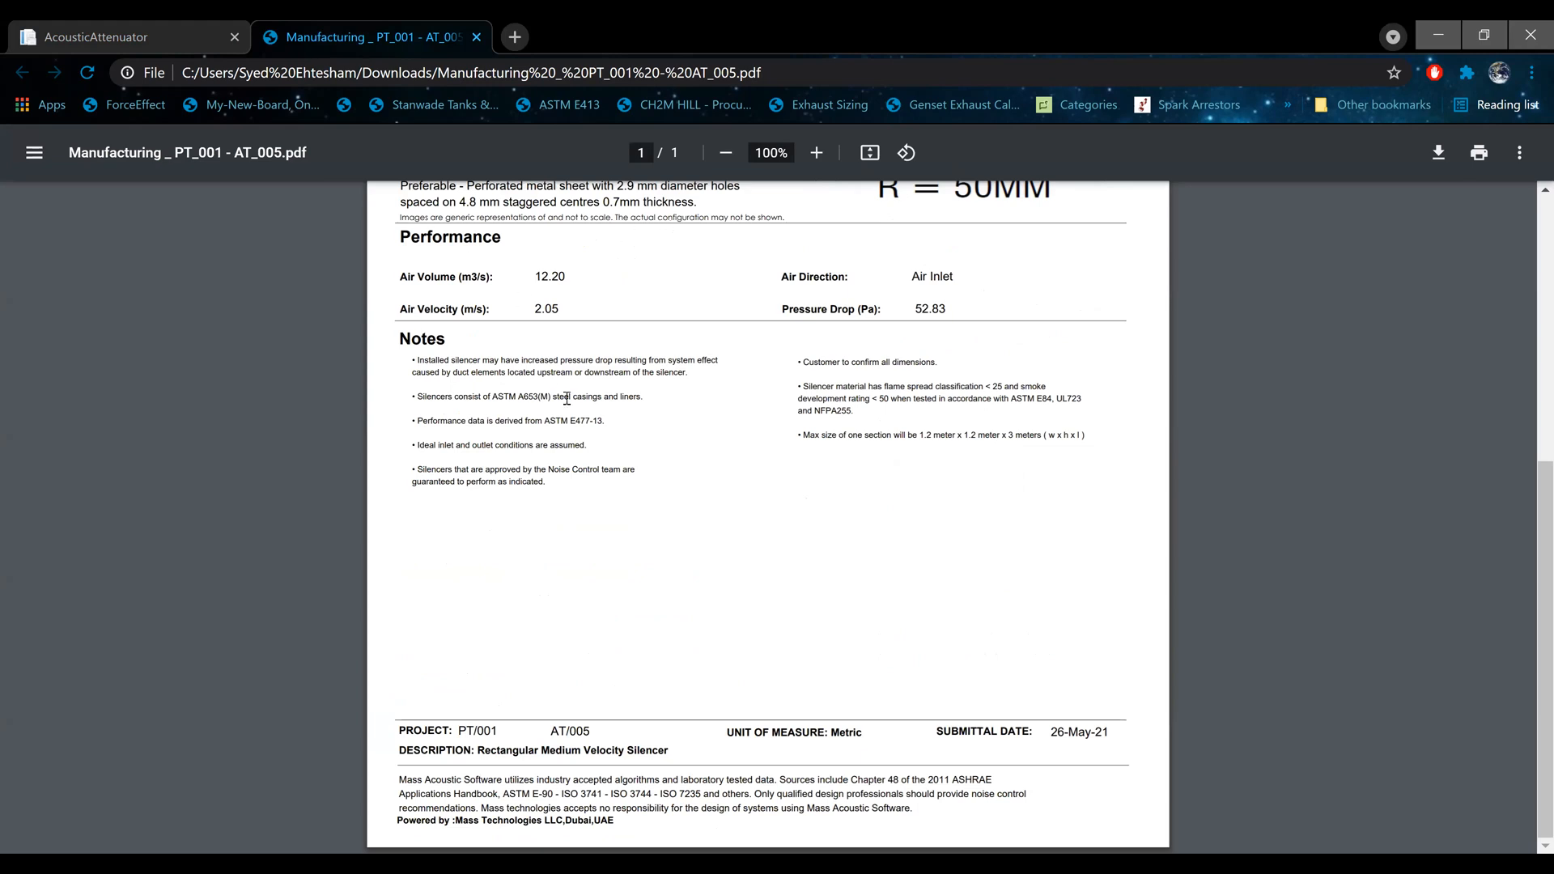
scroll(572, 404, "up", 5)
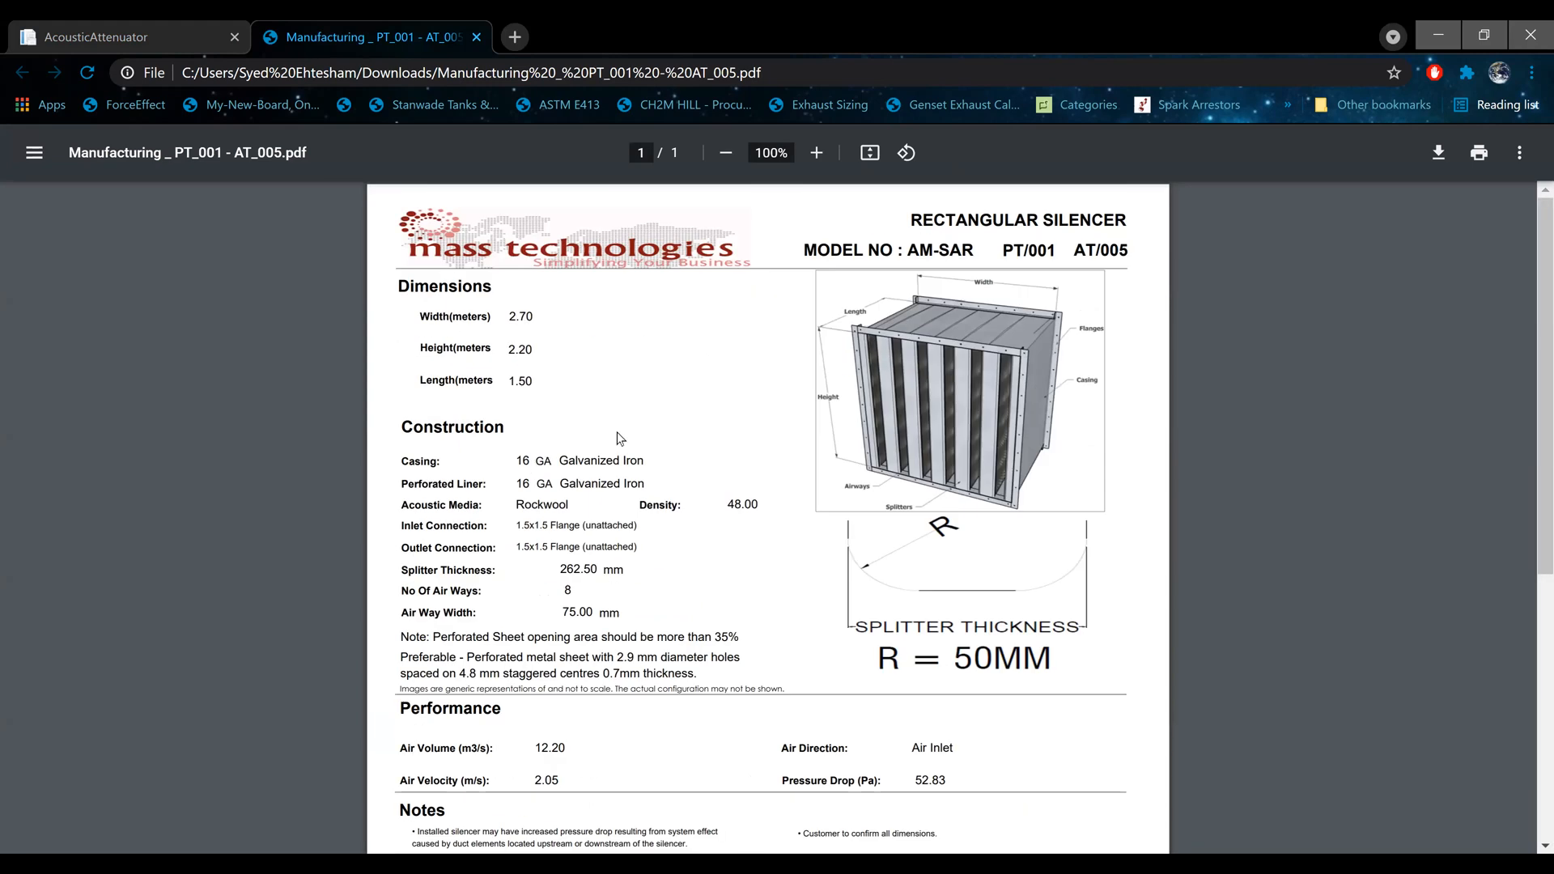
scroll(632, 433, "down", 5)
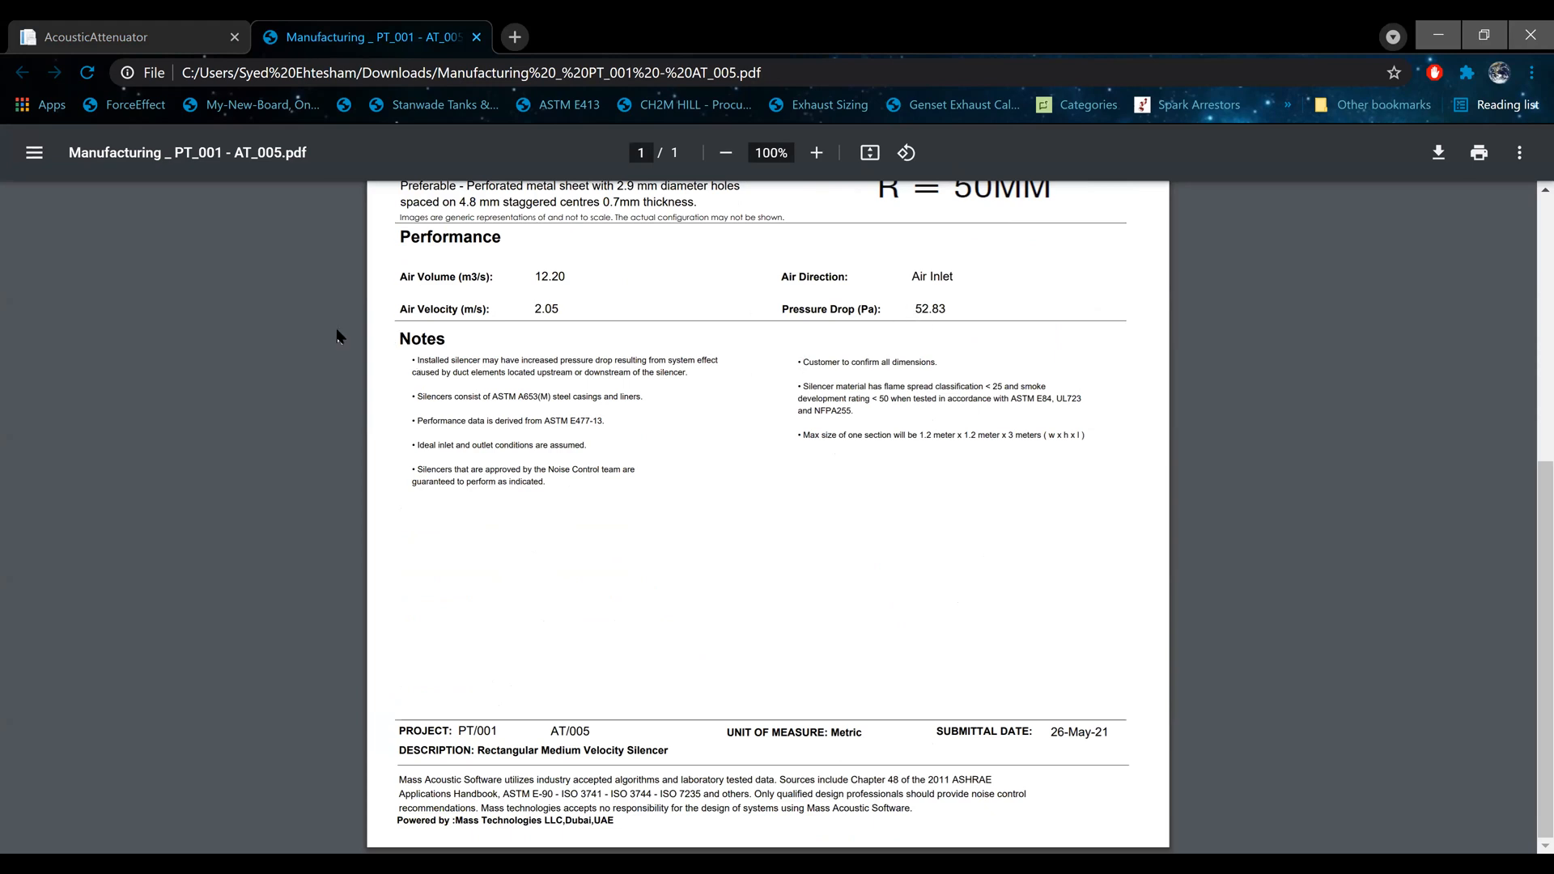
left_click(477, 37)
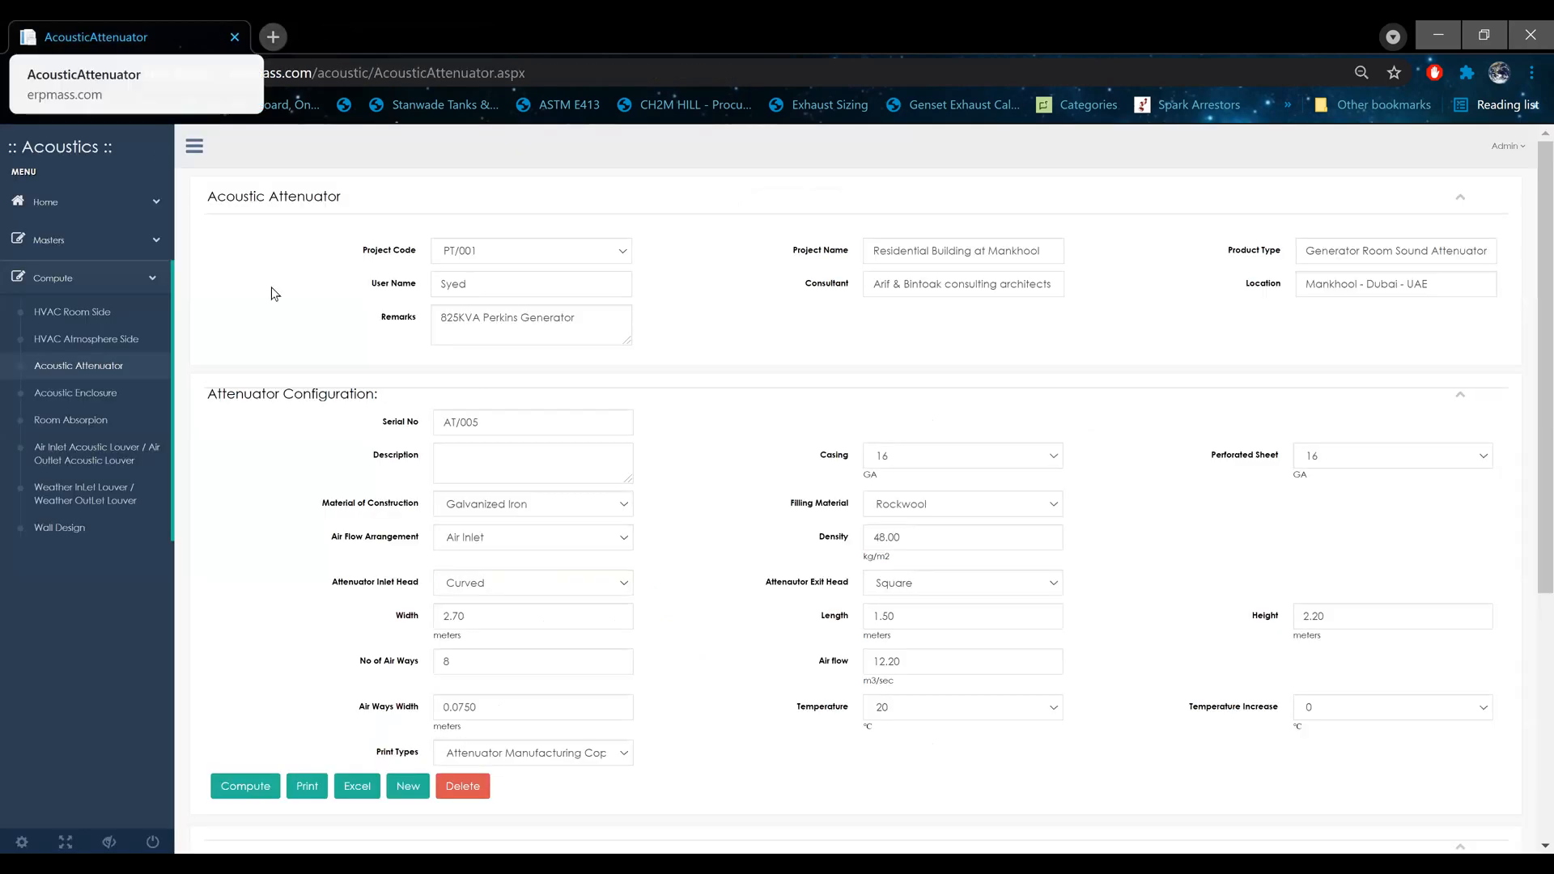
Step: Open the Acoustic Enclosure page and bring up the Wall Design page in a separate browser tab
left_click(88, 400)
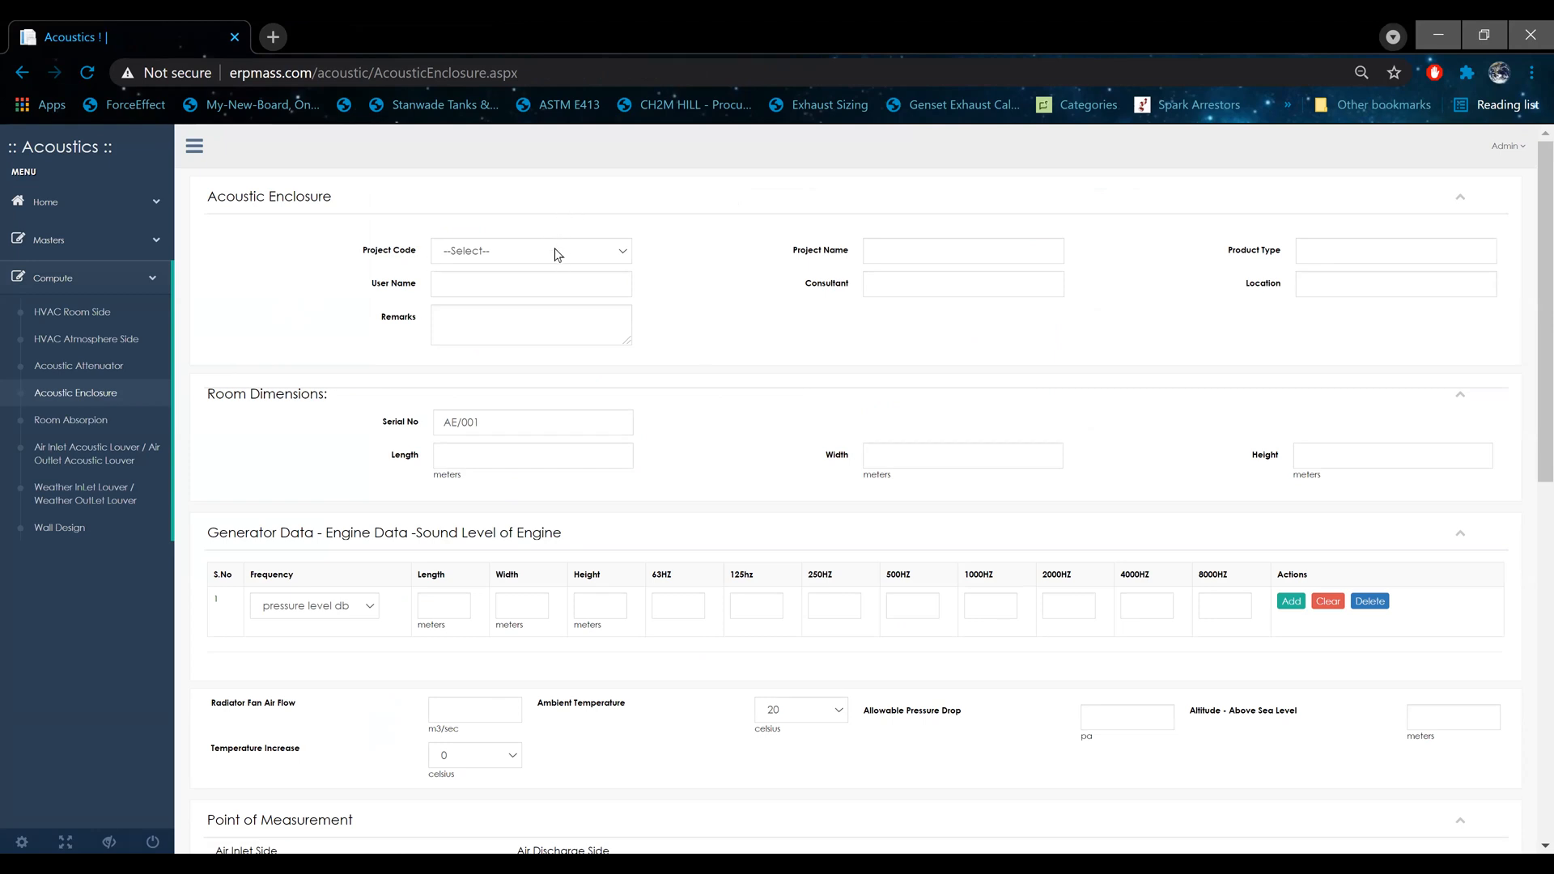
right_click(73, 533)
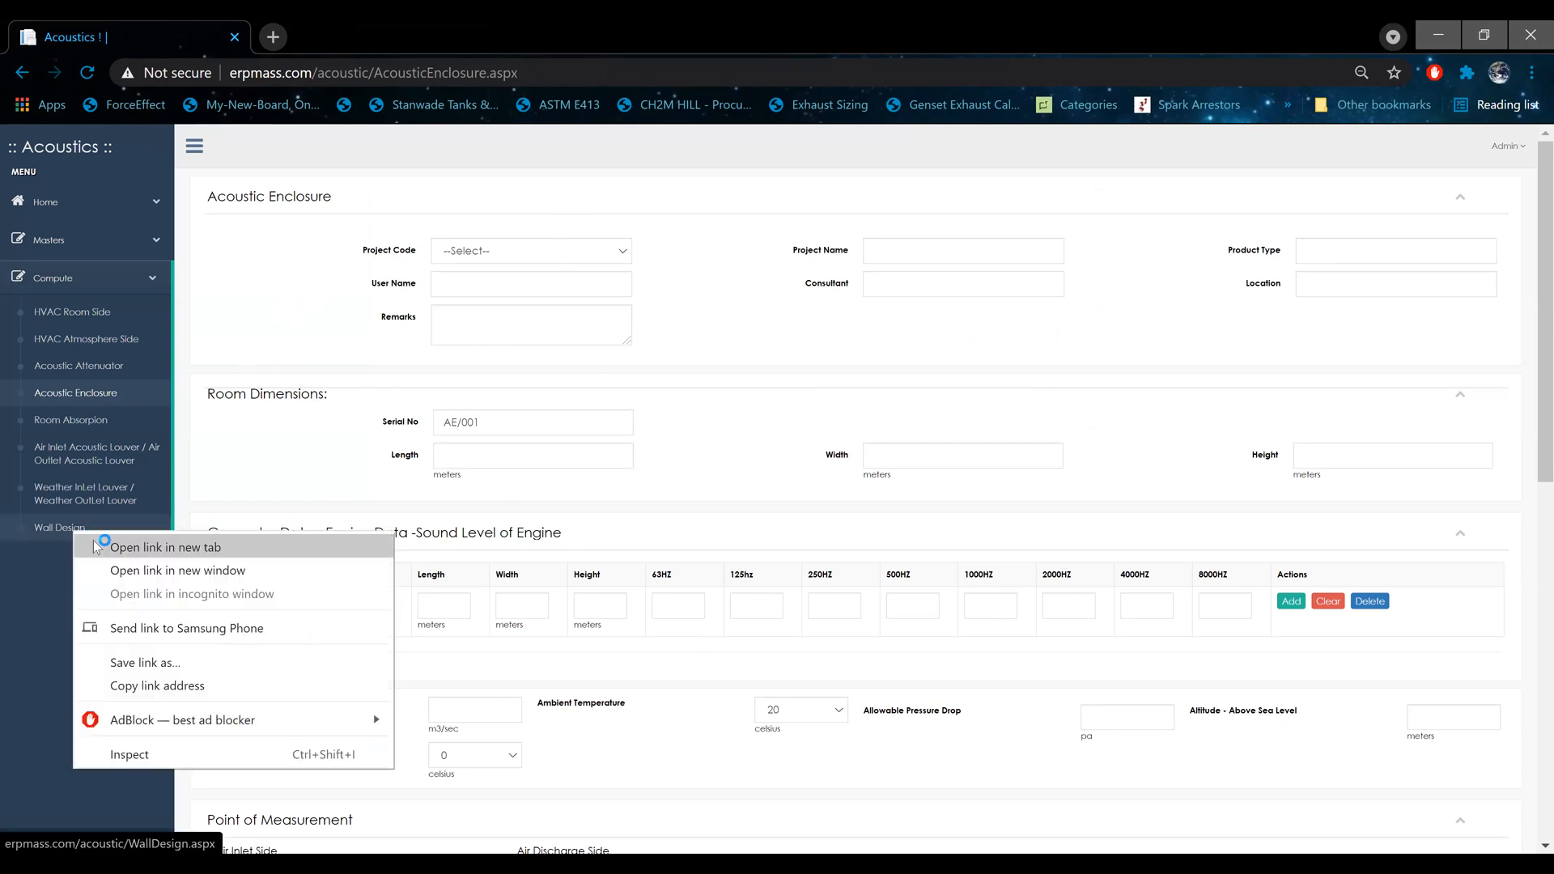
left_click(94, 547)
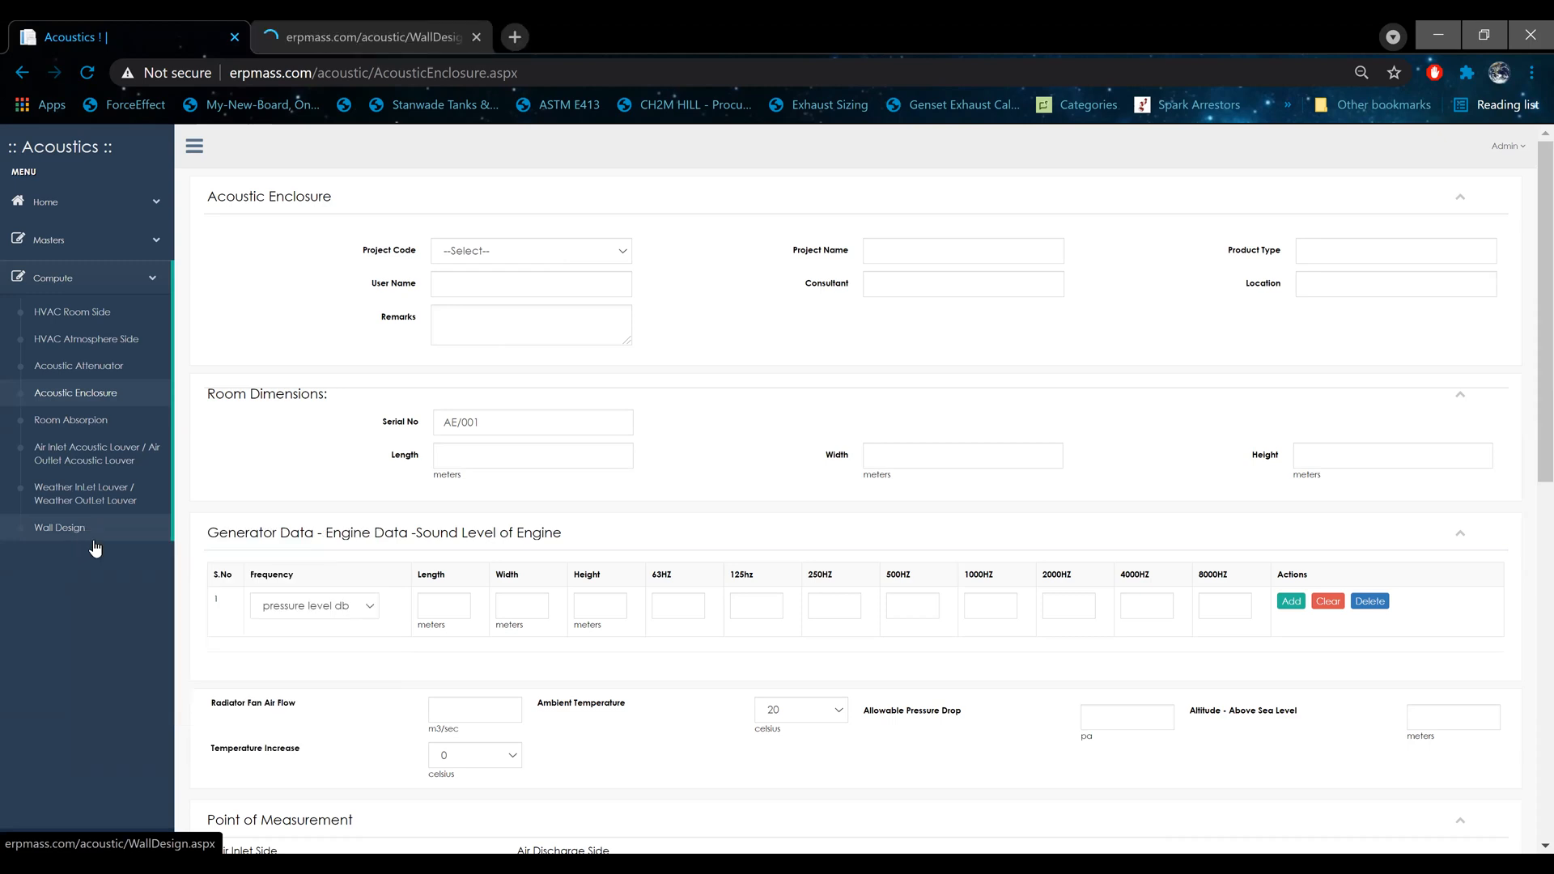
left_click(345, 37)
Step: Load project PT/001 and its wall design WD/004 in the Wall Design form
left_click(530, 250)
left_click(527, 285)
left_click(535, 434)
key("BackSpace")
type("48.00")
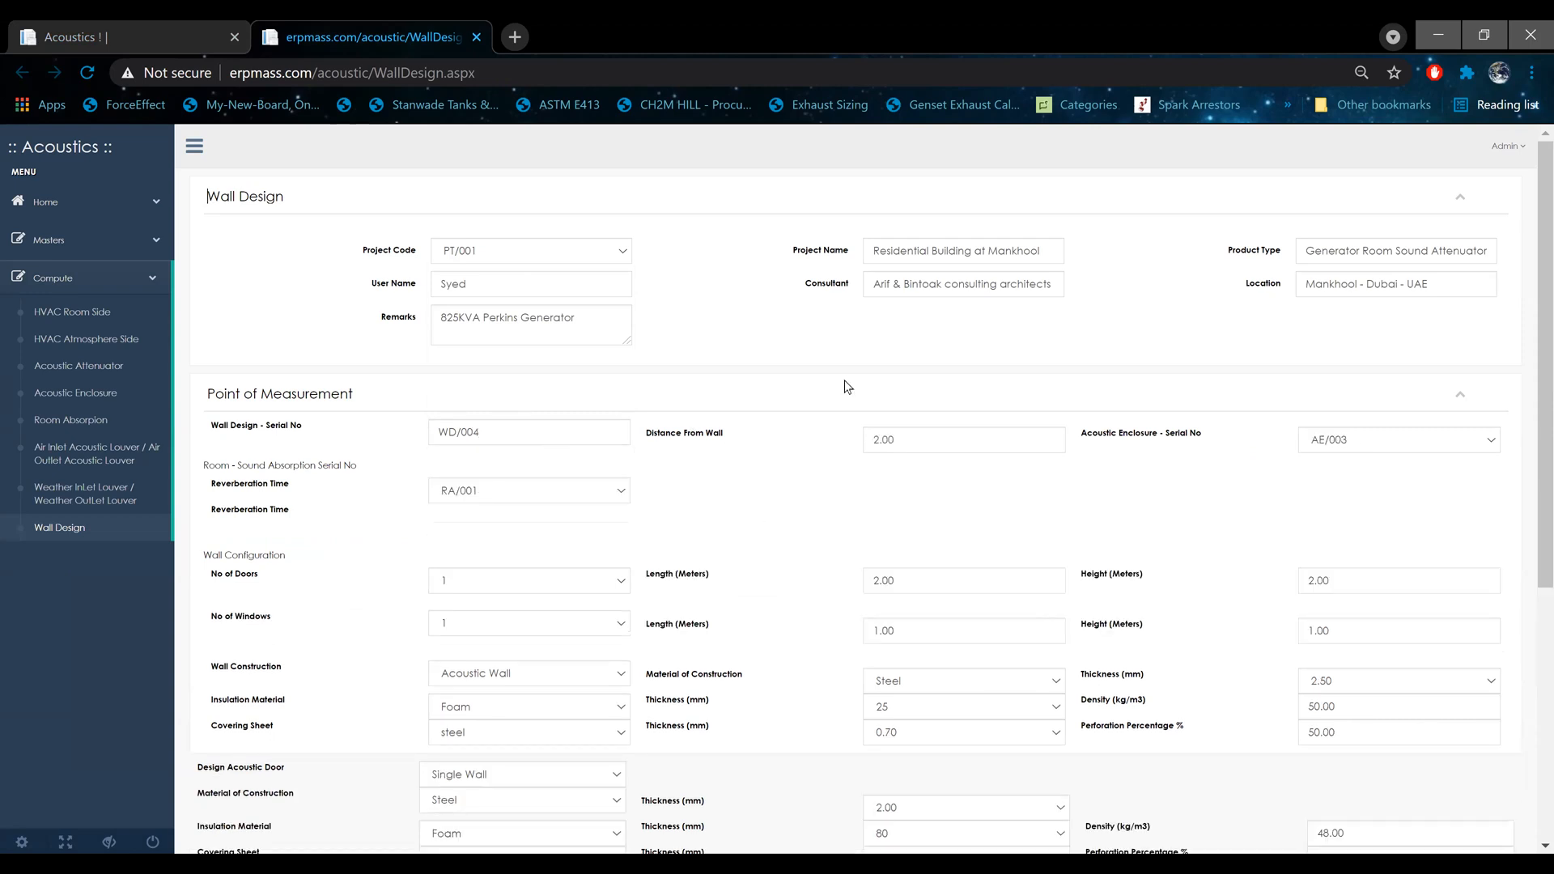
Step: Set the room sound absorption serial number to RA/004 for the wall design's reverberation time
scroll(847, 382, "down", 3)
left_click_drag(260, 154, 374, 154)
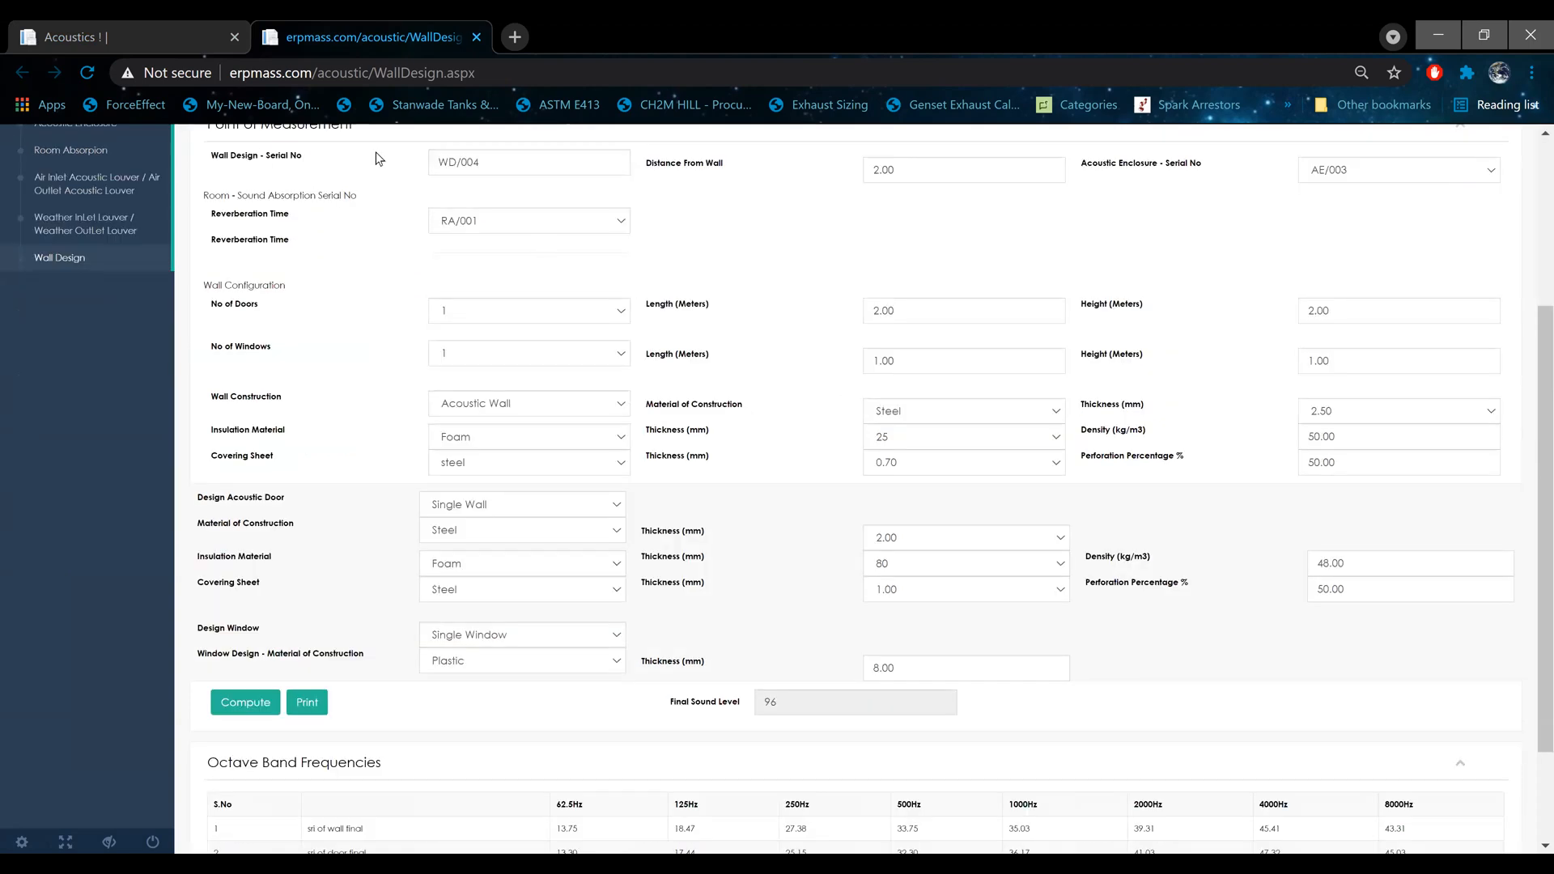
left_click(495, 230)
left_click(495, 293)
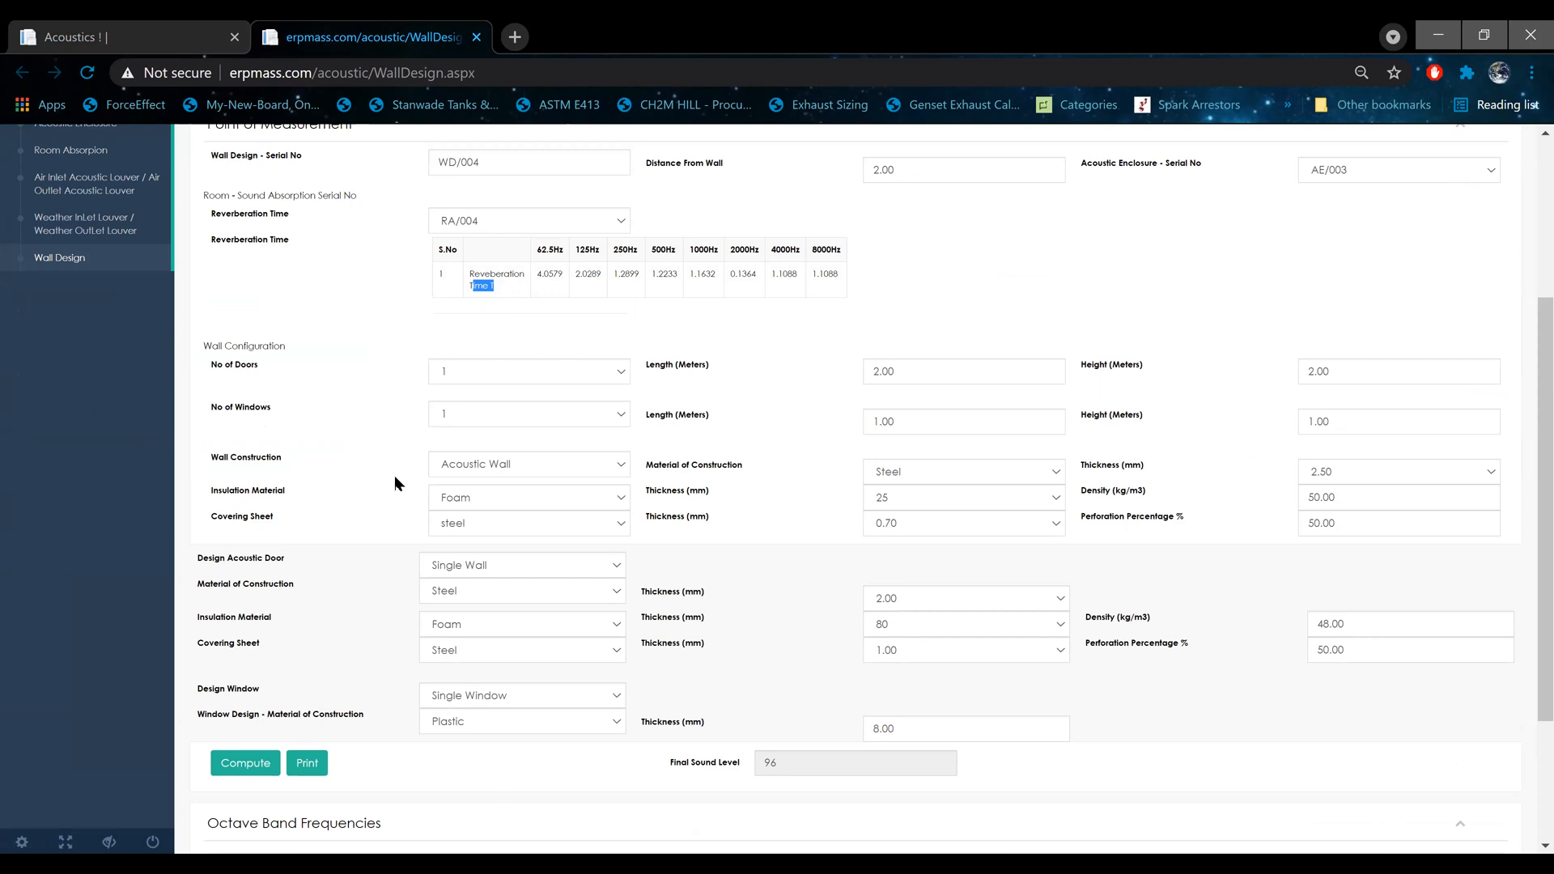
Step: Examine the wall types offered for Construction Wall and set the wall construction back to Acoustic Wall
left_click(566, 467)
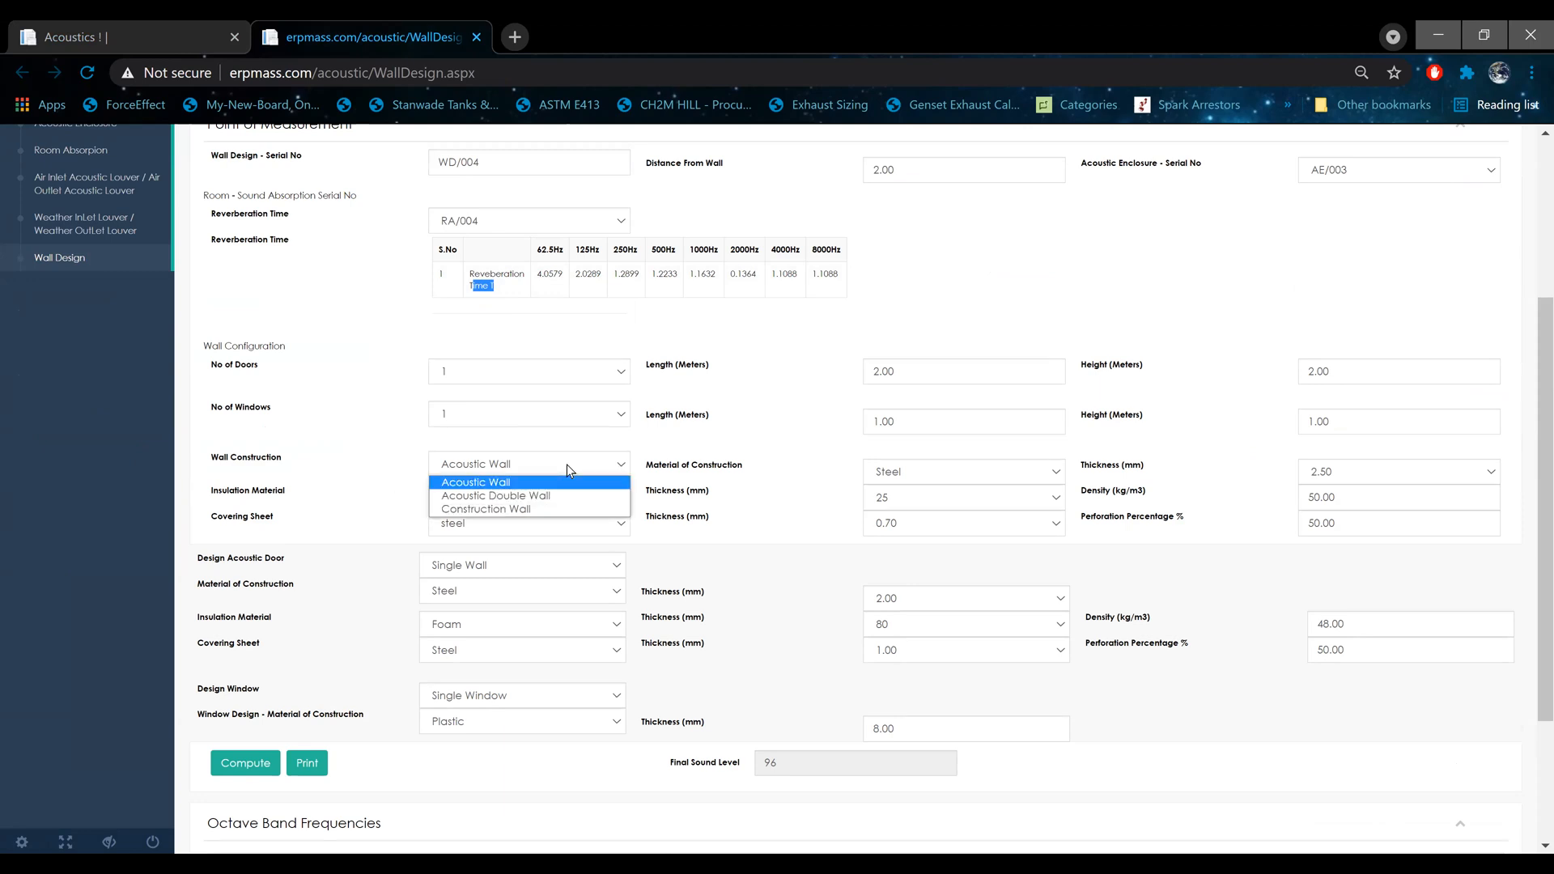
left_click(560, 509)
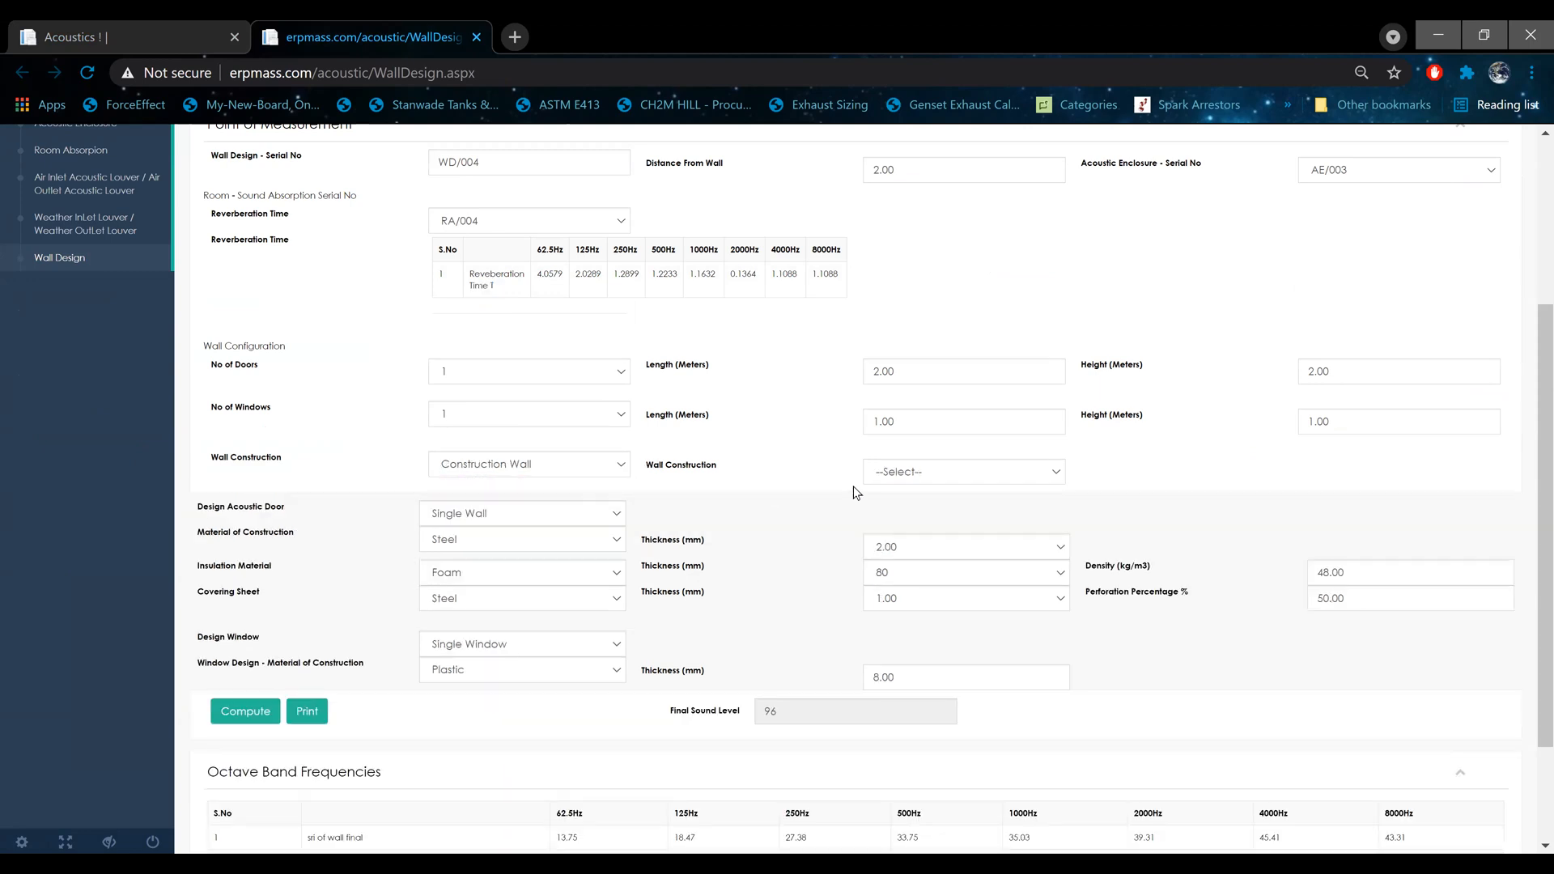
left_click(911, 473)
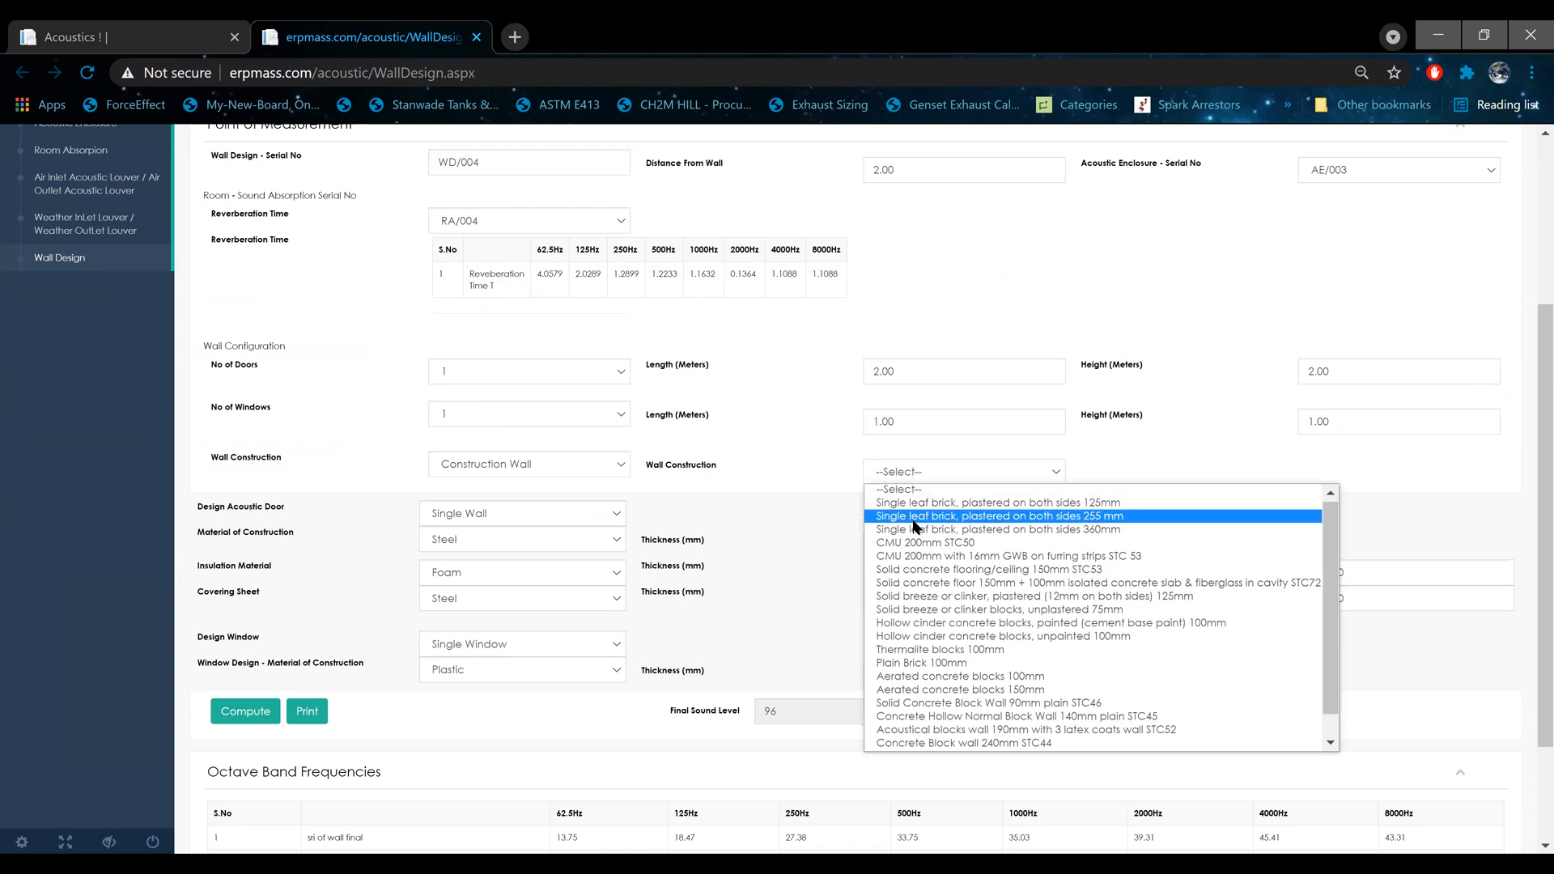
scroll(915, 523, "down", 1)
scroll(959, 740, "up", 1)
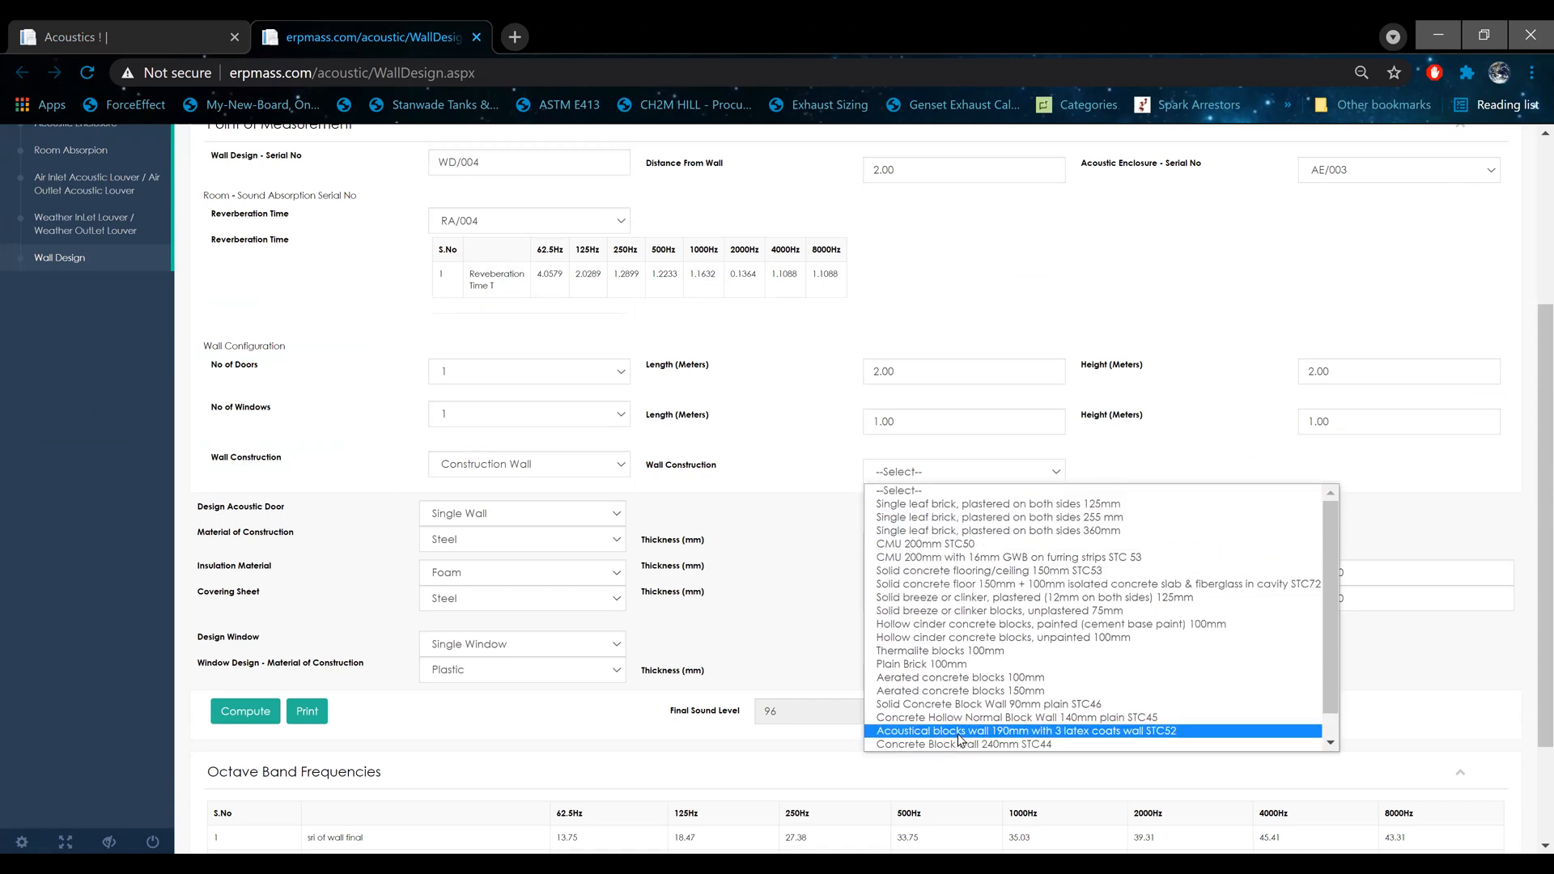
left_click(493, 466)
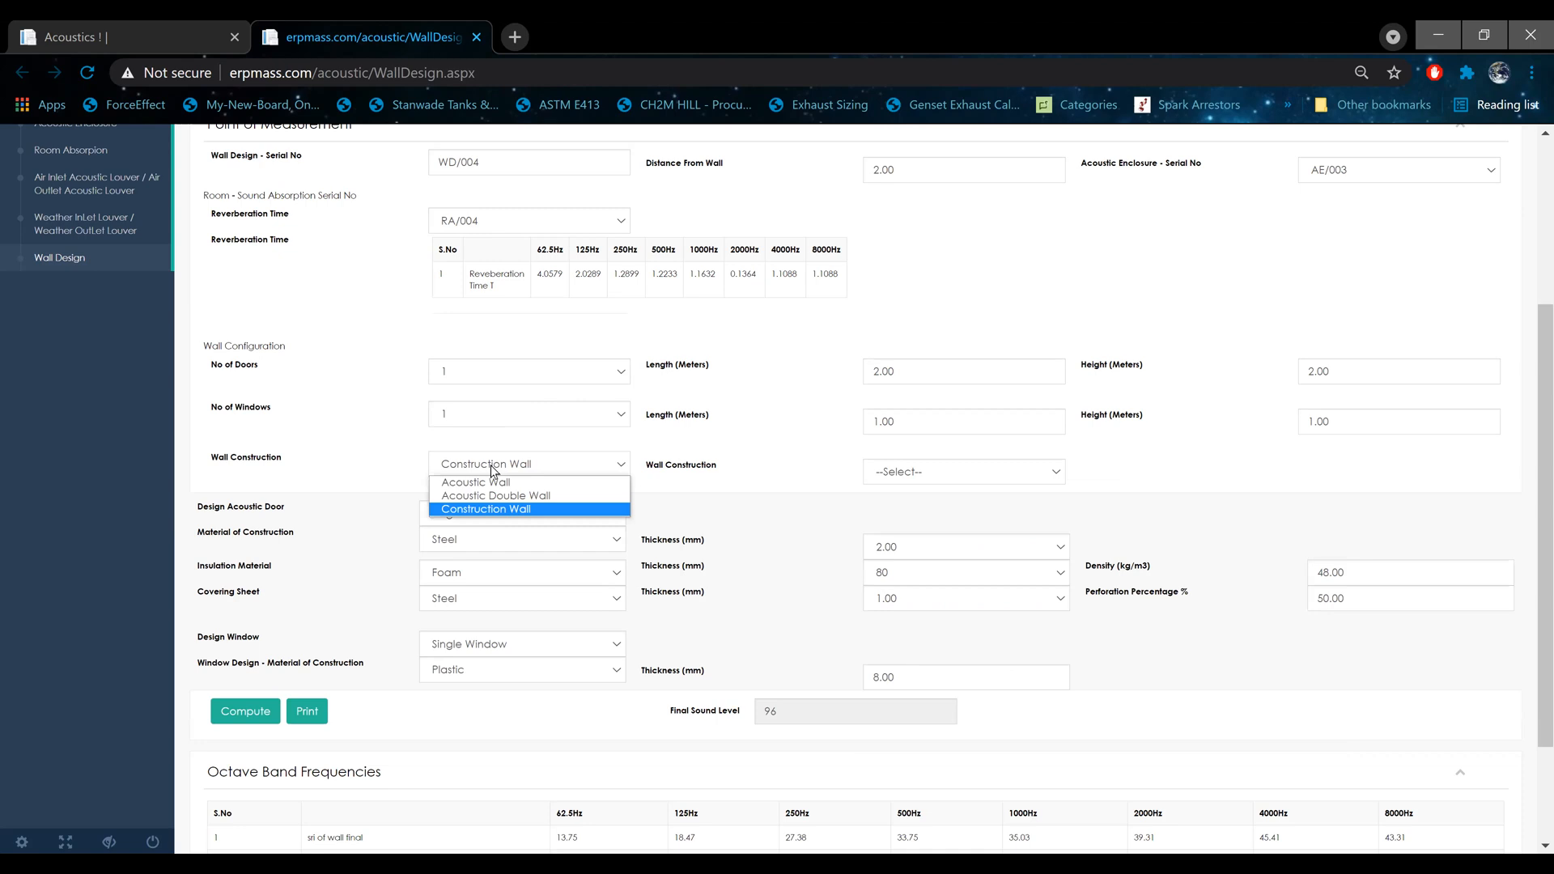
left_click(498, 484)
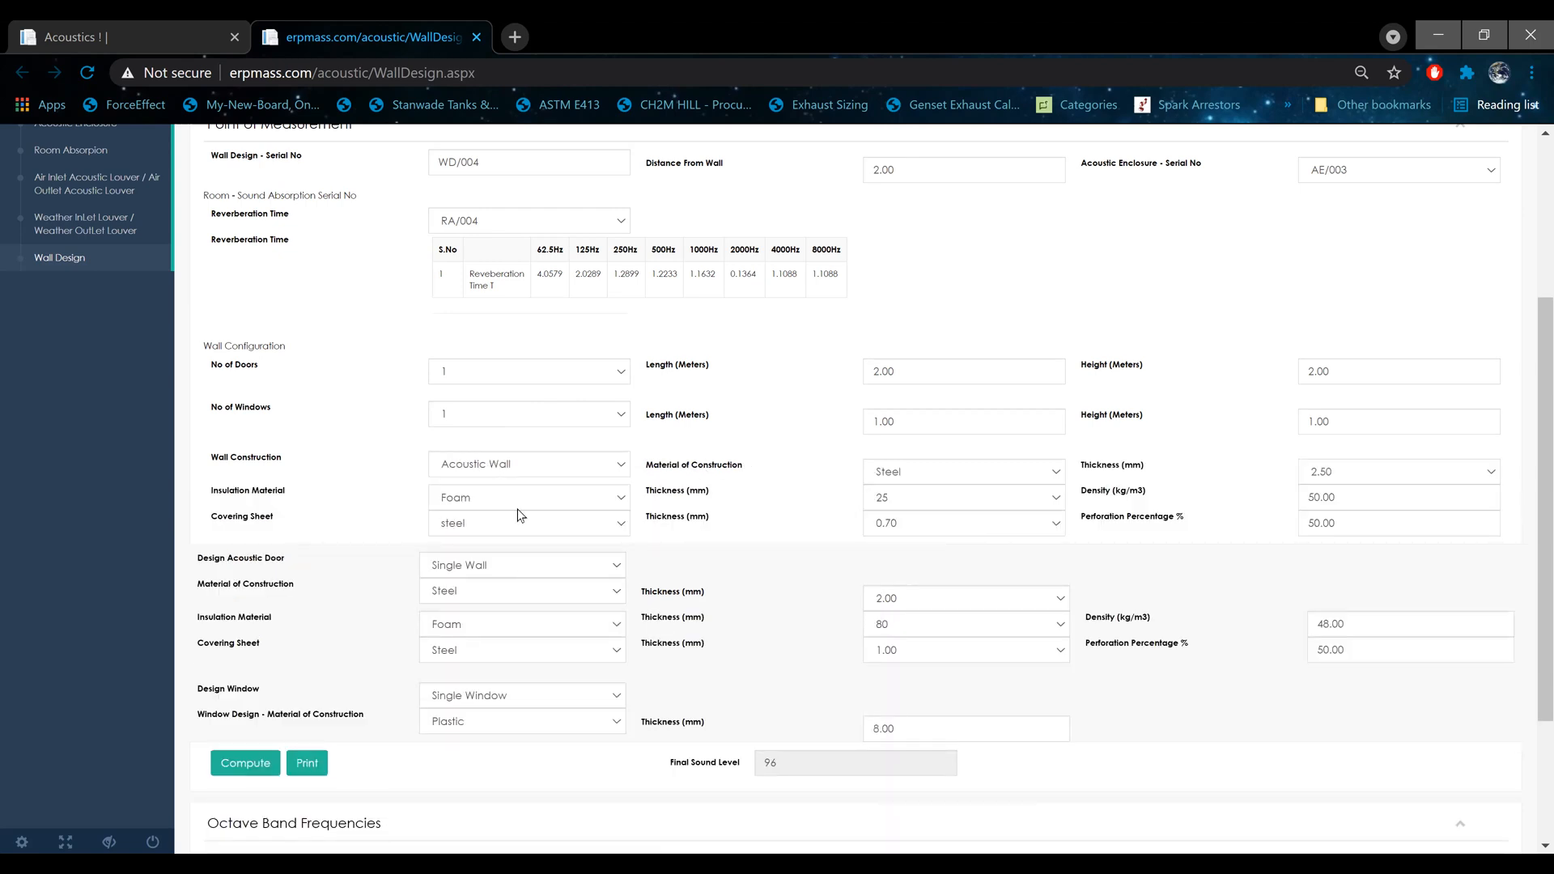
Step: Compute the wall design and review its final sound level and octave band values
scroll(519, 514, "down", 3)
left_click(258, 562)
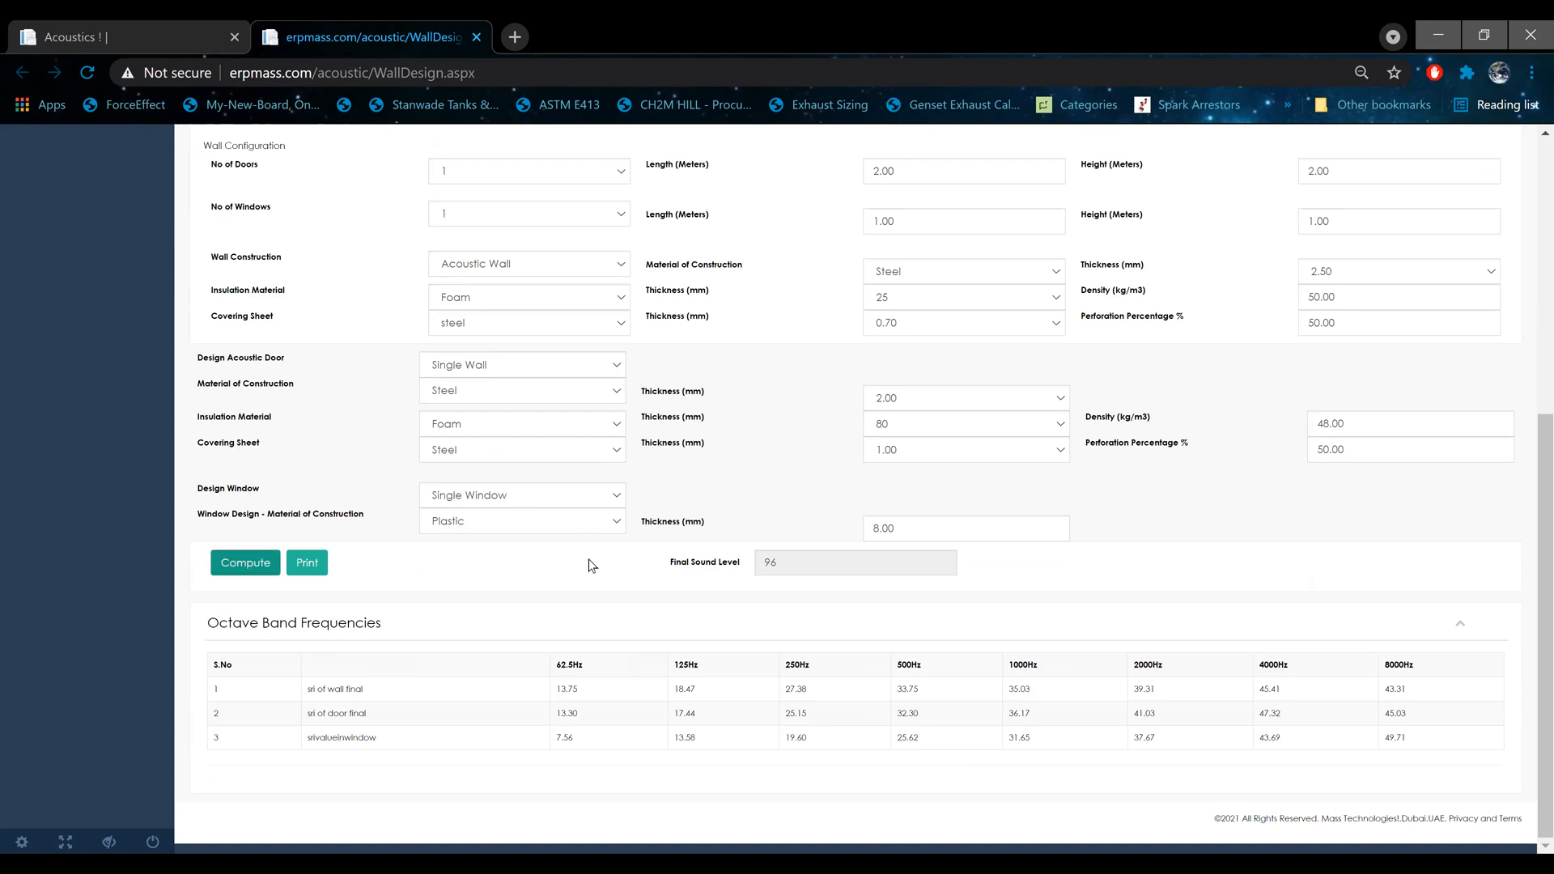
left_click_drag(785, 573, 717, 568)
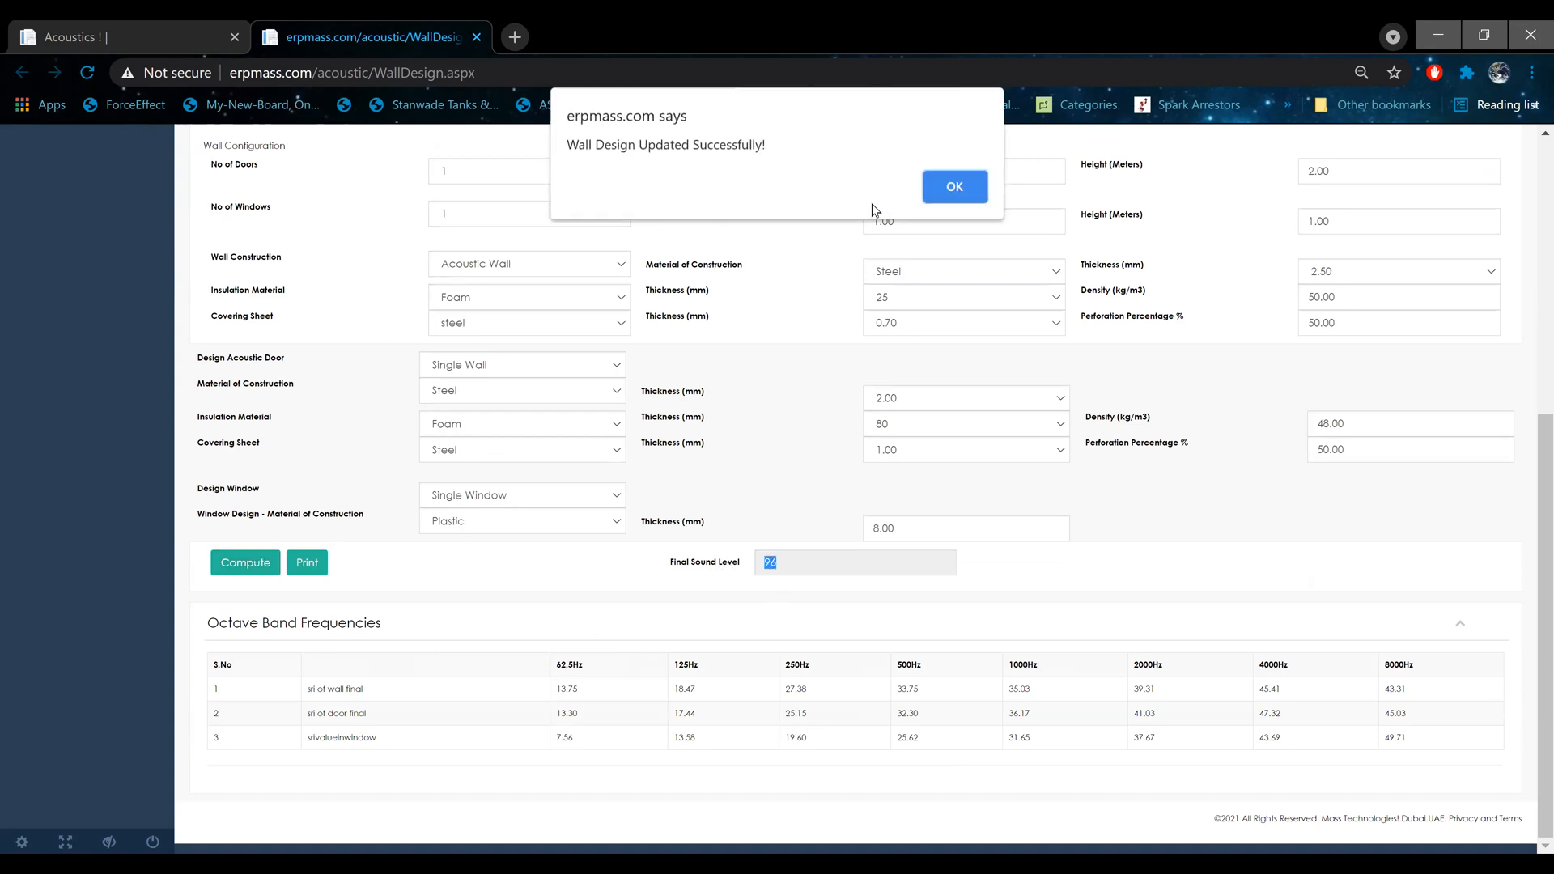
left_click(935, 186)
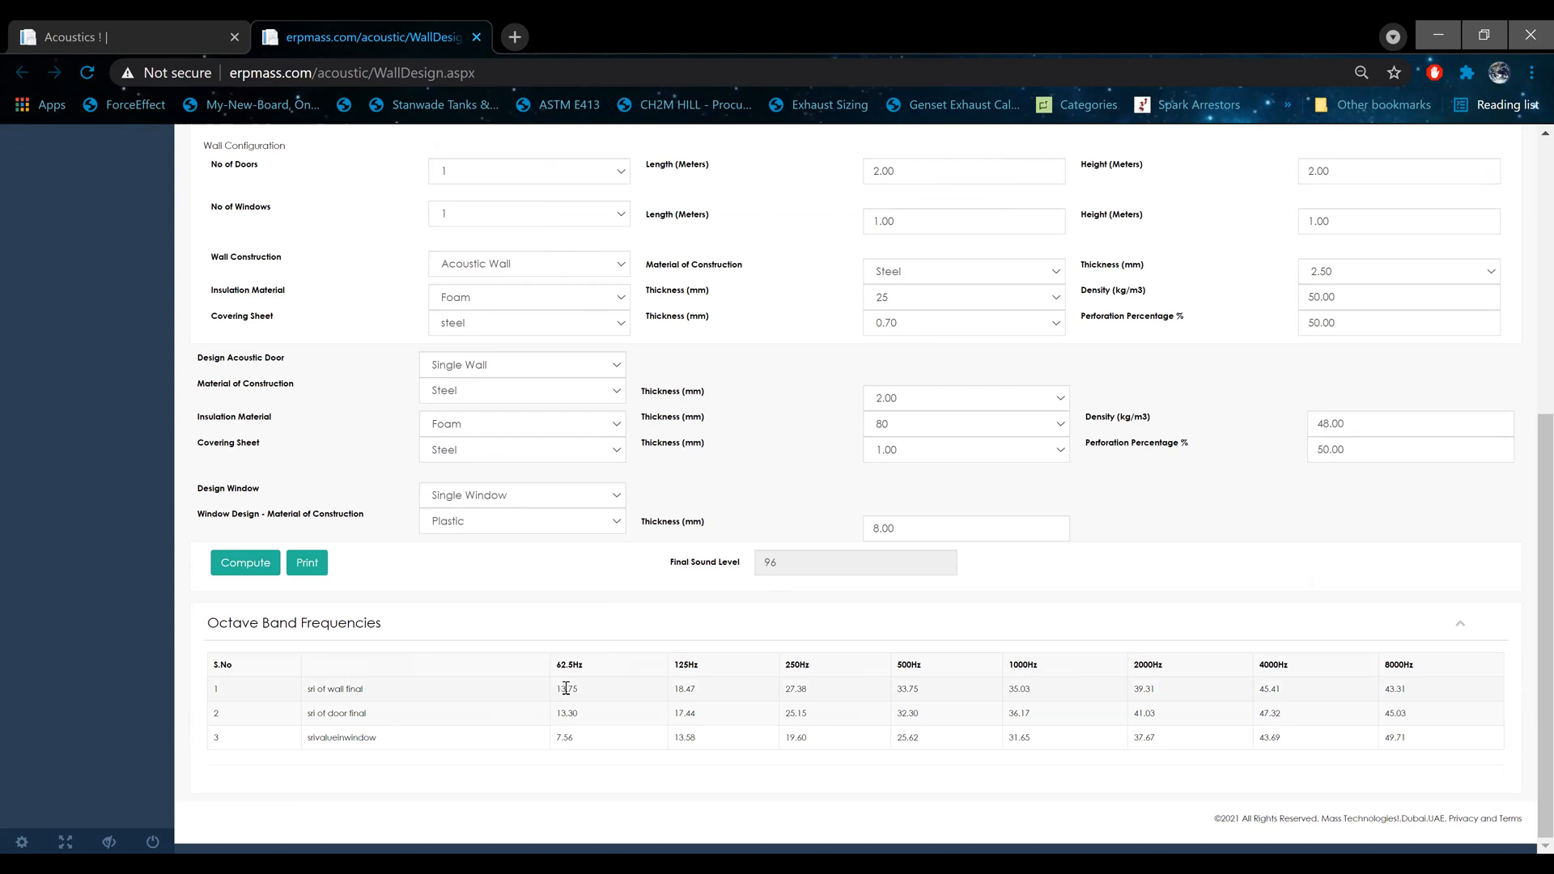
left_click_drag(558, 690, 606, 697)
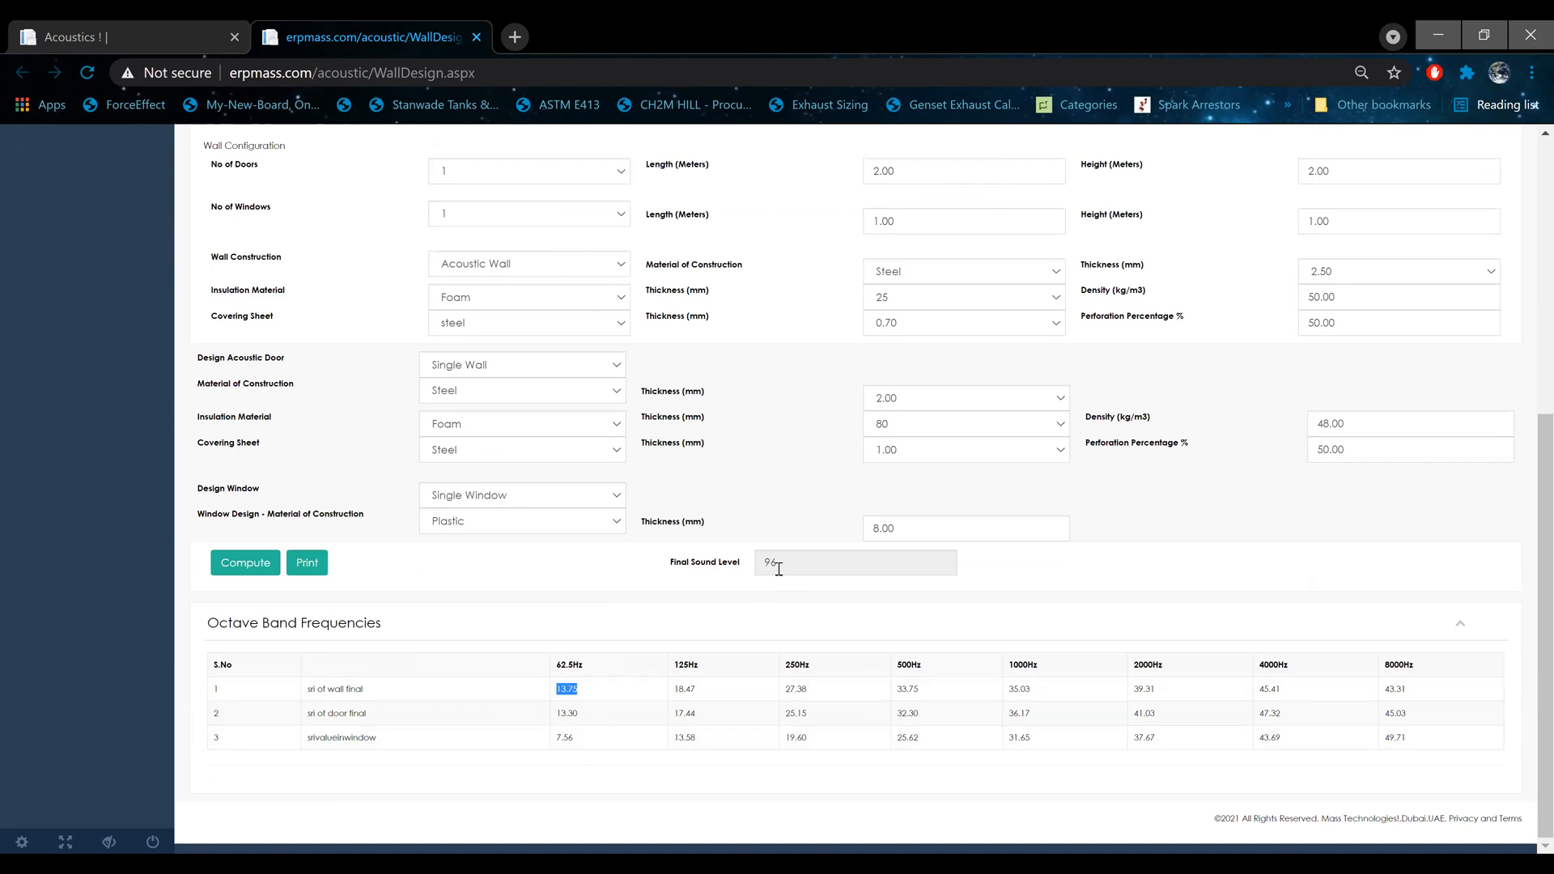
Step: Set the window thickness to 12 mm, recompute the wall design and review the octave band values
left_click_drag(899, 527, 853, 520)
type("12")
left_click(239, 562)
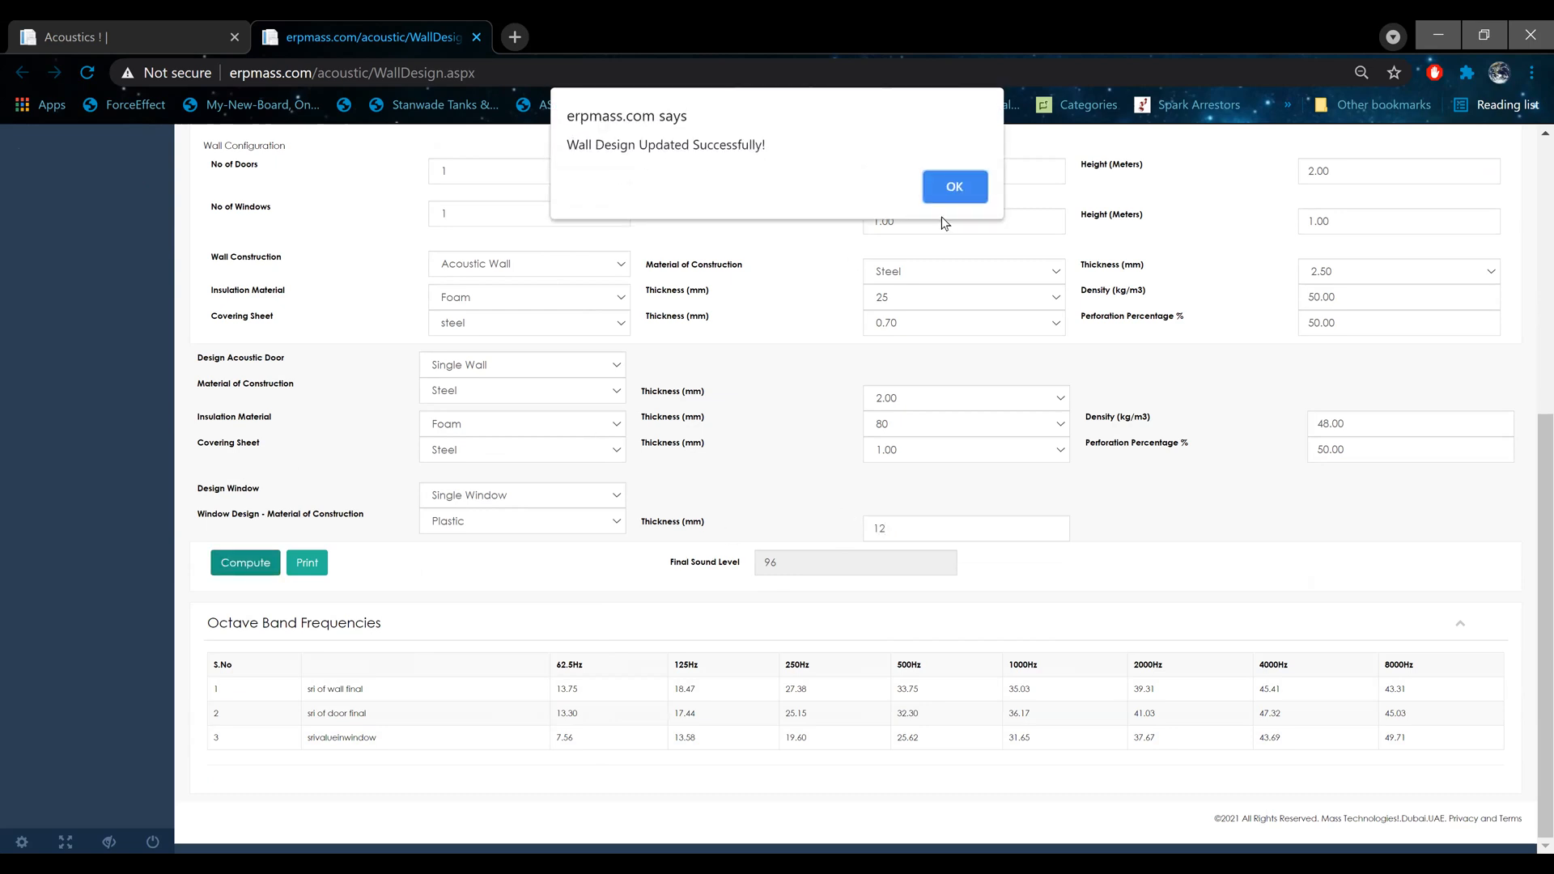
left_click(955, 187)
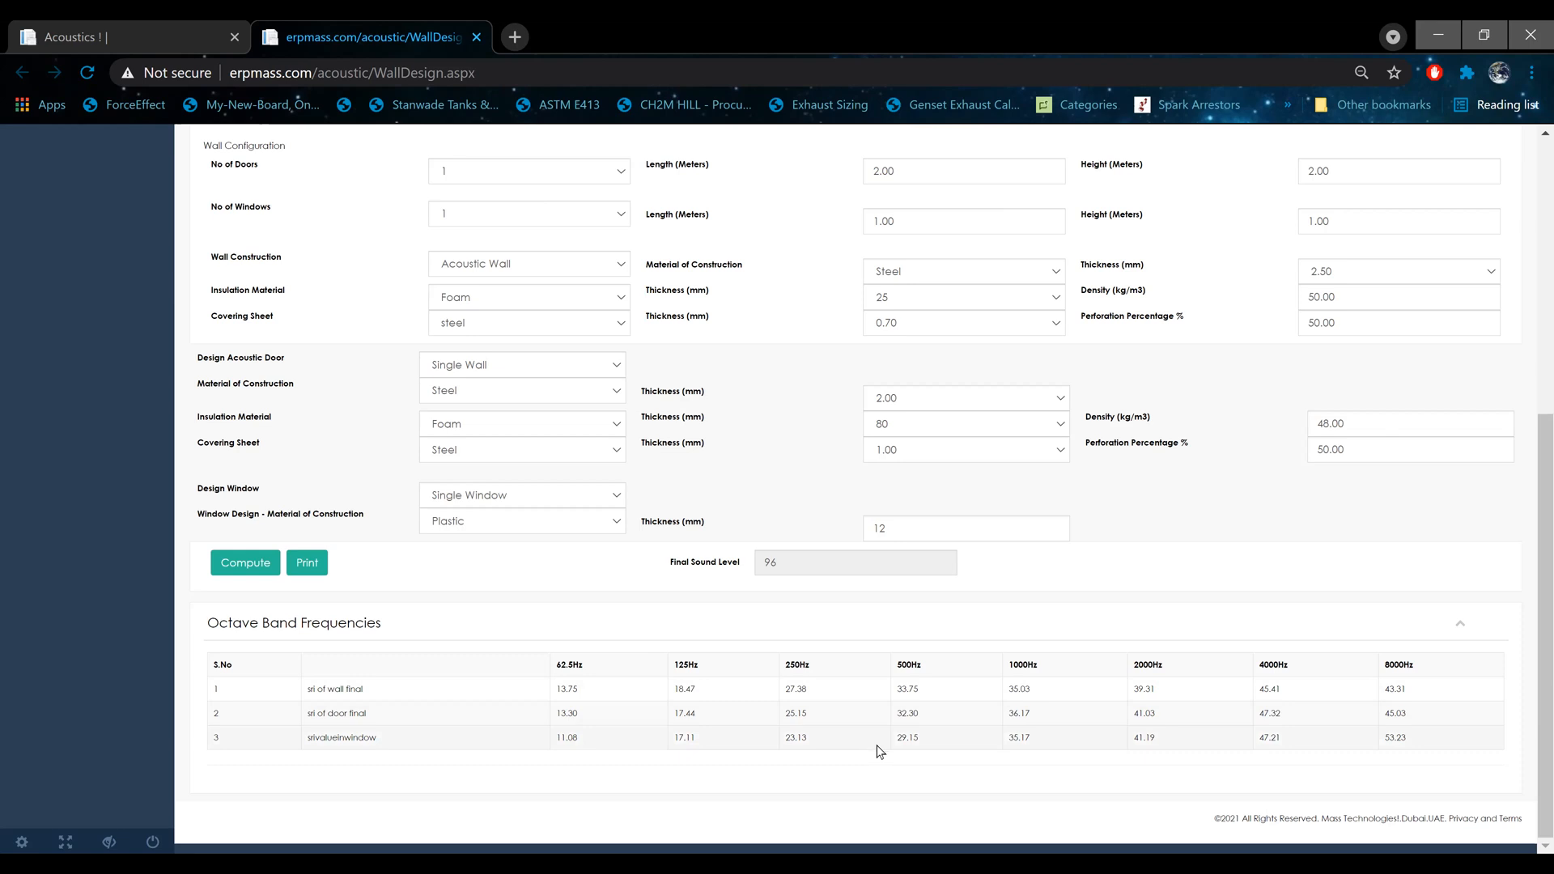
left_click_drag(687, 663, 687, 741)
left_click(704, 728)
Step: Change the wall construction to Acoustic Double Wall with a double wall thickness of 1.80 mm
scroll(719, 654, "up", 3)
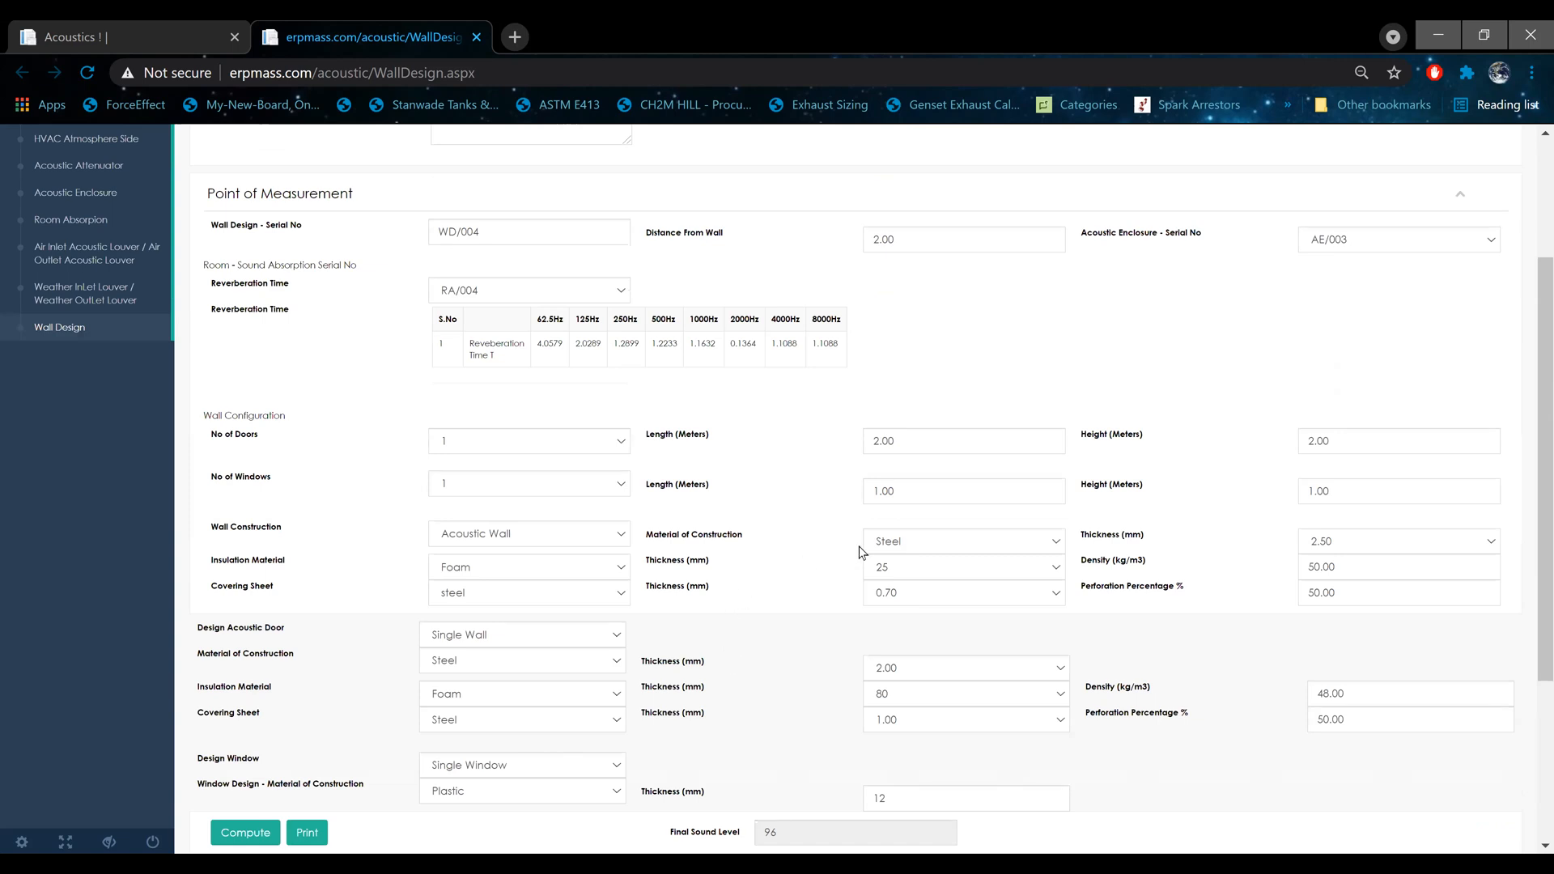
left_click(576, 538)
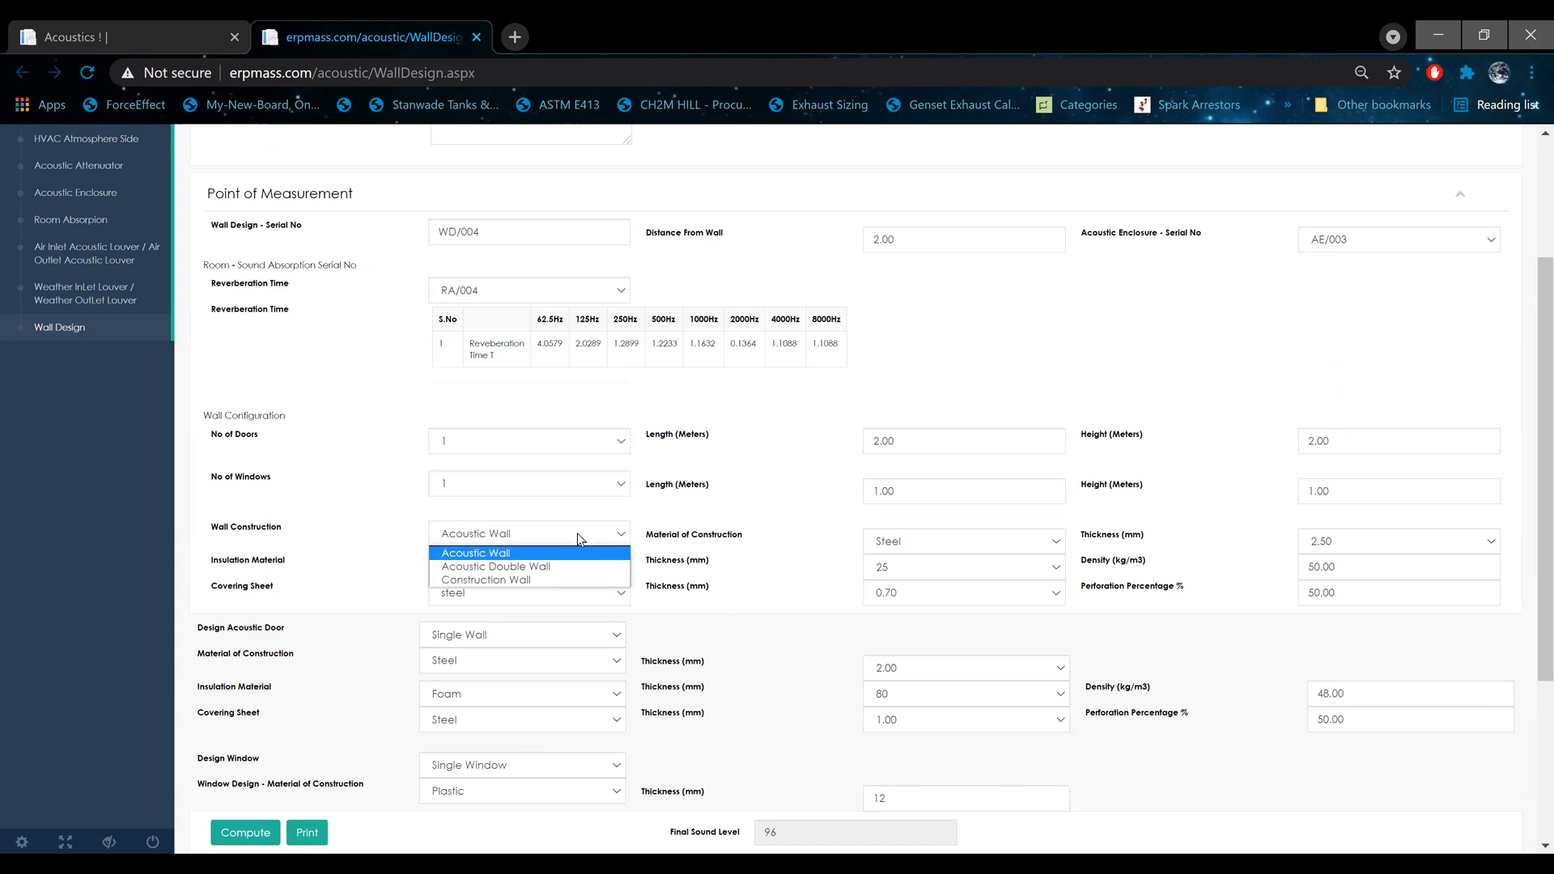
left_click(603, 527)
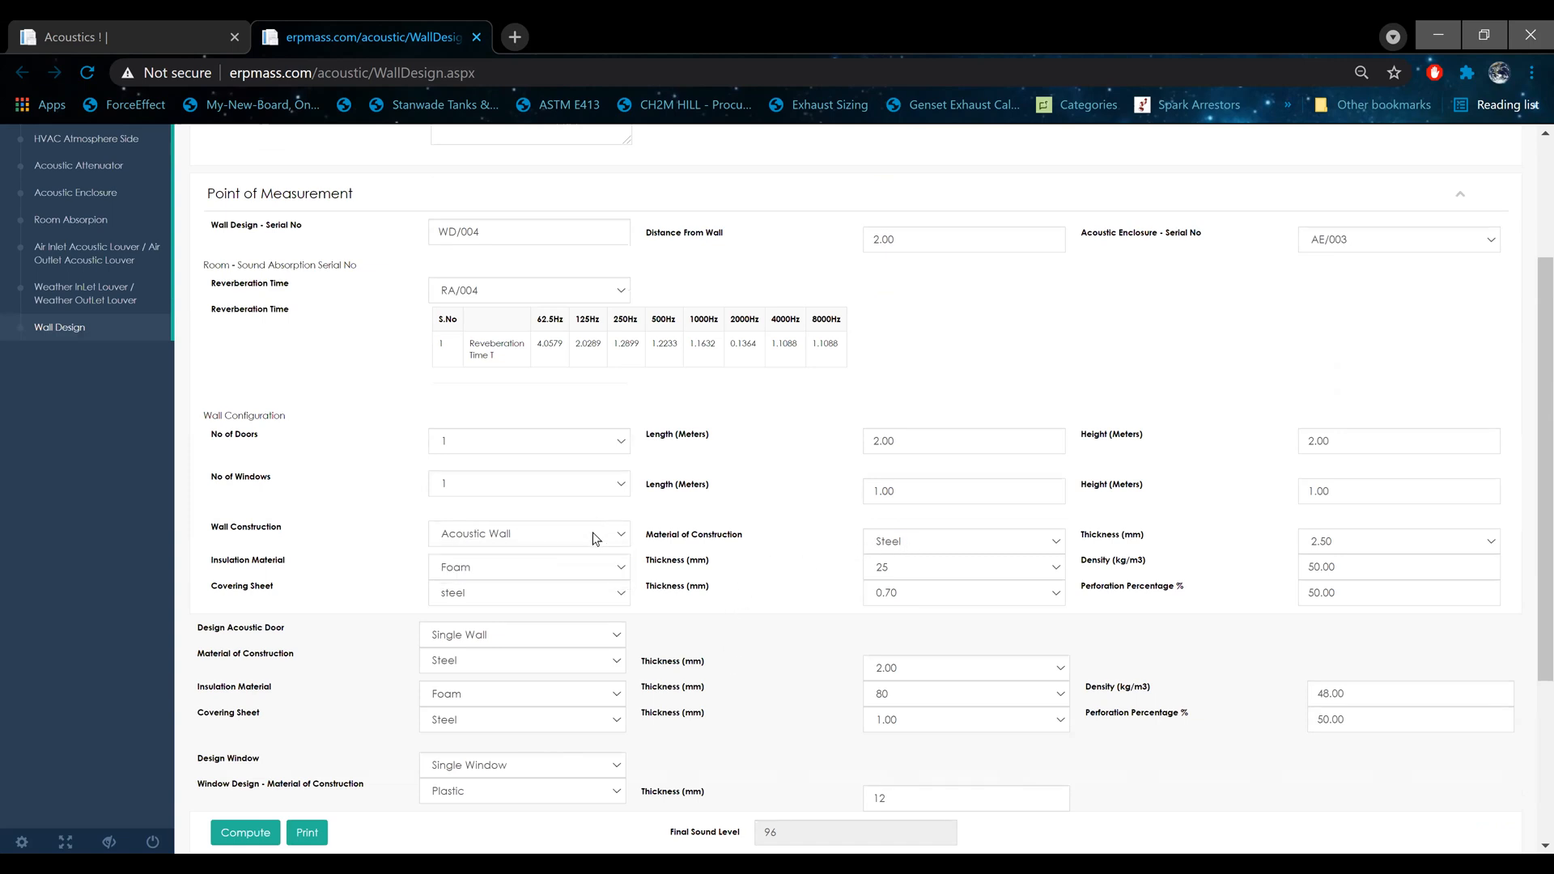
left_click(603, 527)
left_click(576, 565)
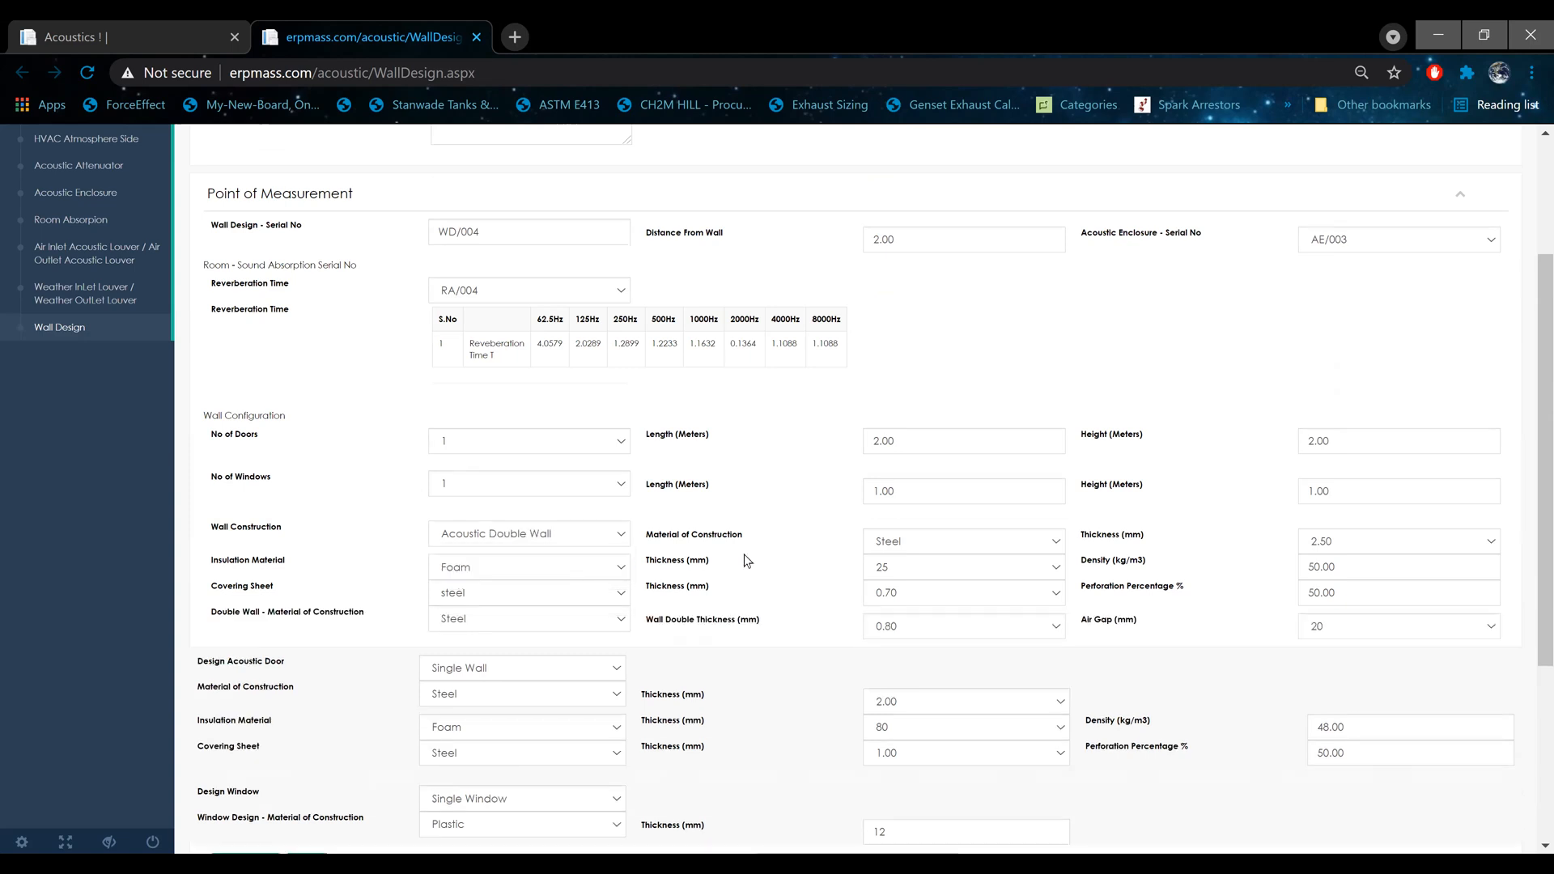
left_click(908, 635)
left_click(918, 714)
Step: Recompute the wall design with the double wall configuration
scroll(842, 636, "down", 3)
left_click(247, 595)
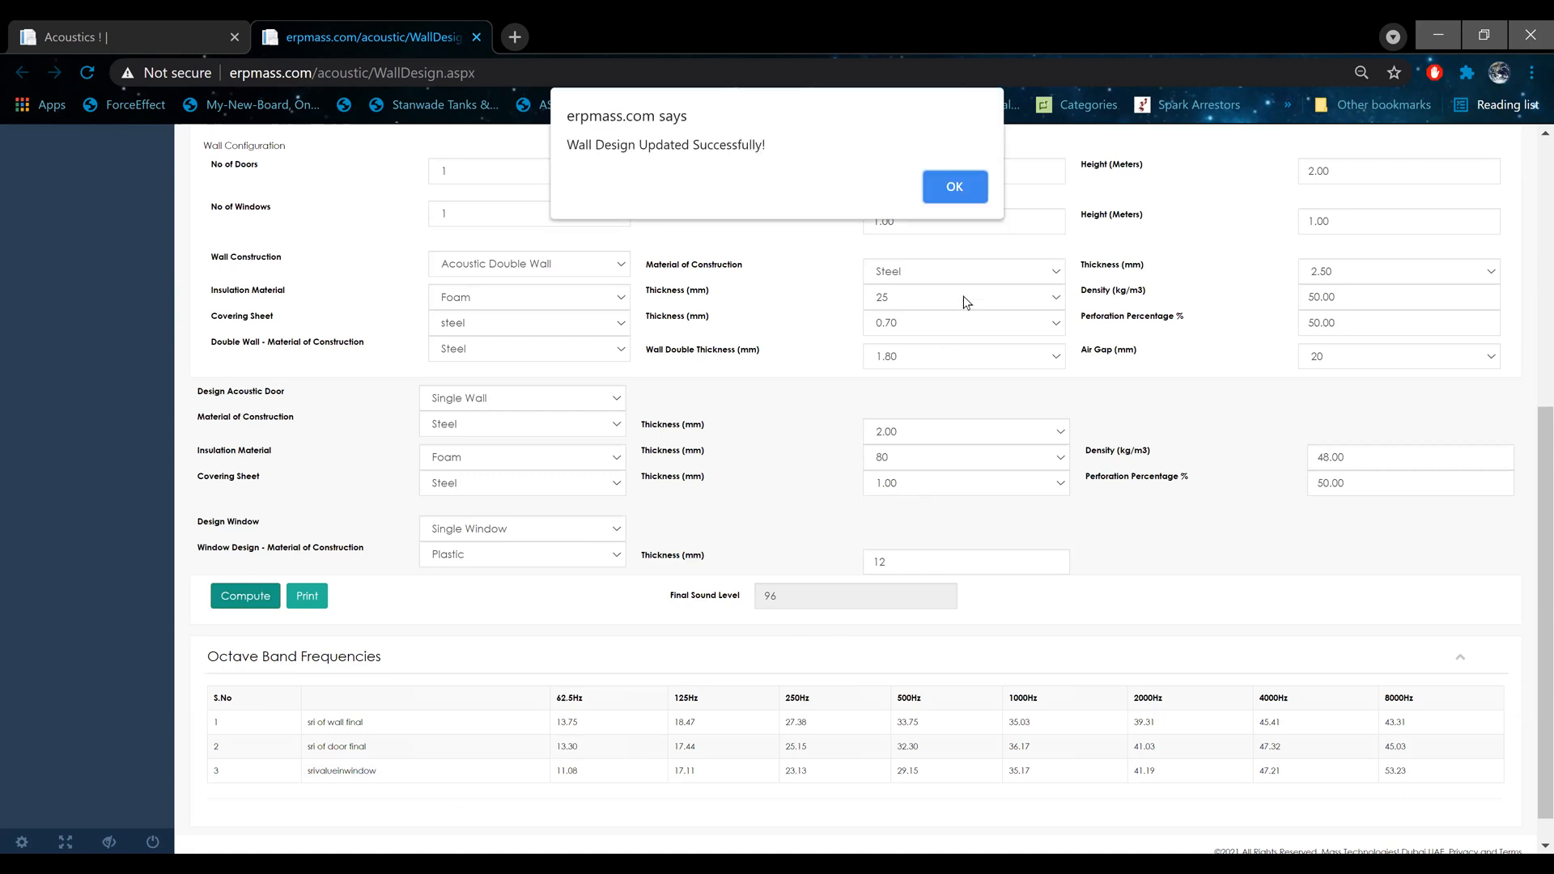
left_click(959, 186)
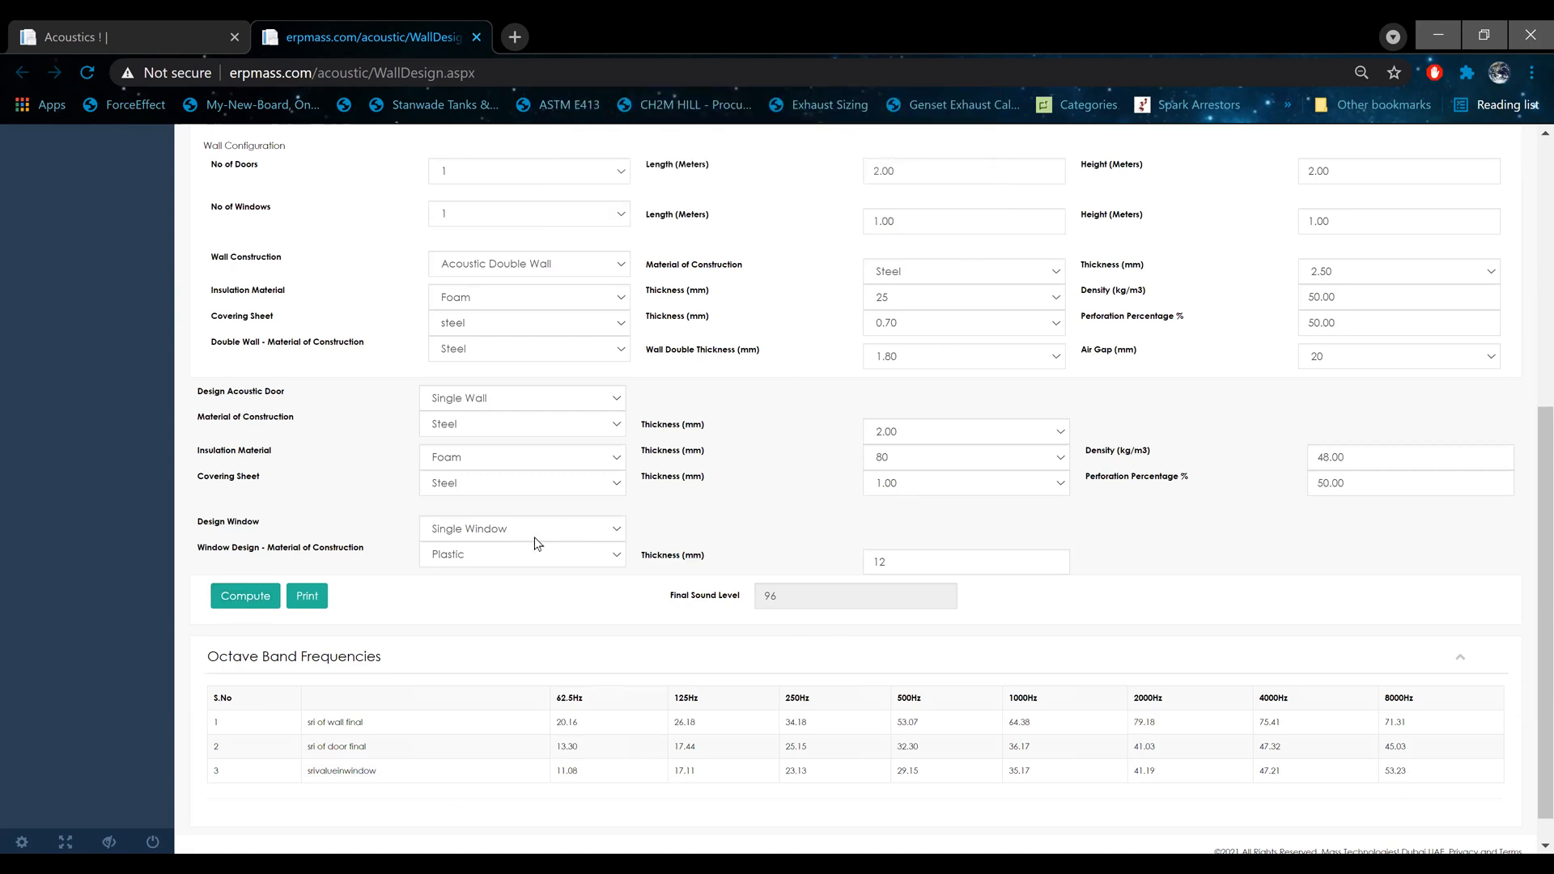
Step: Print the wall design report and examine the project and acoustic enclosure details in the resulting PDF
left_click(309, 597)
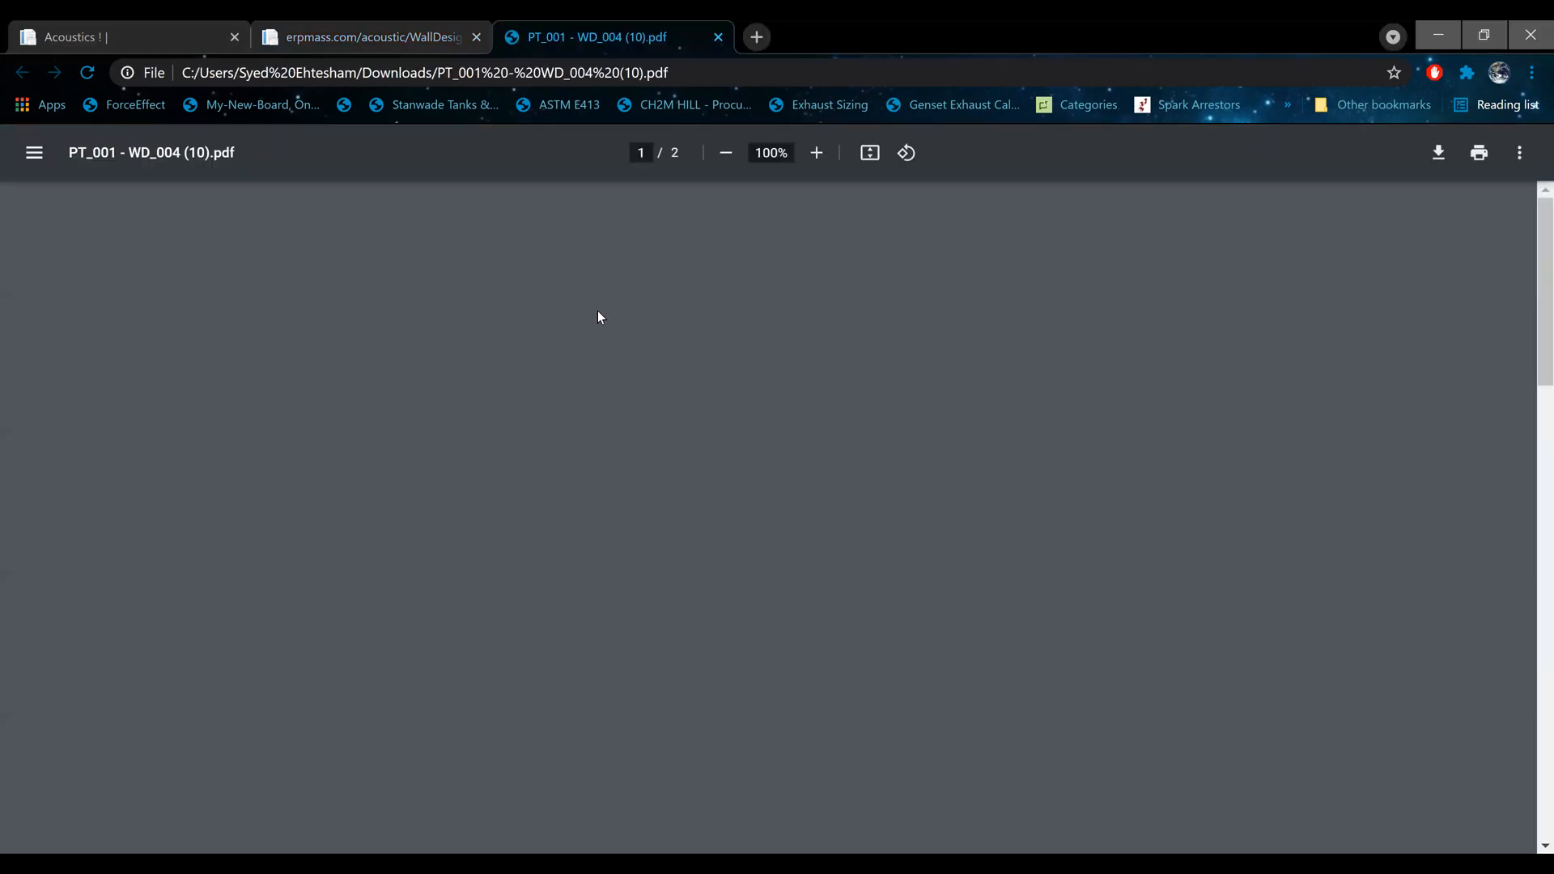
scroll(599, 317, "down", 3)
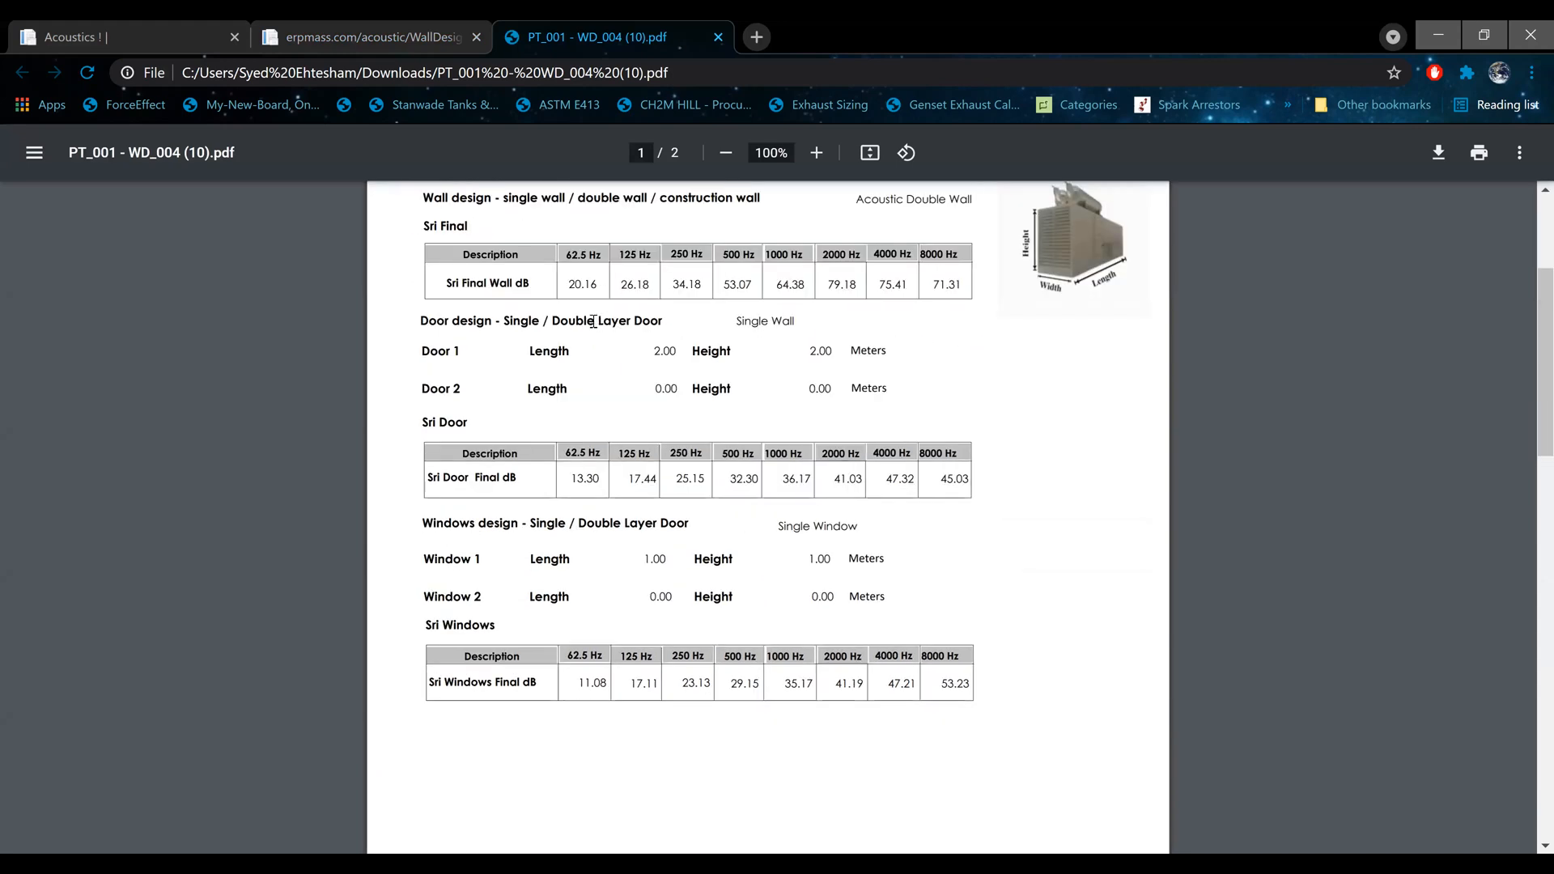
scroll(580, 327, "up", 3)
left_click_drag(427, 383, 1017, 418)
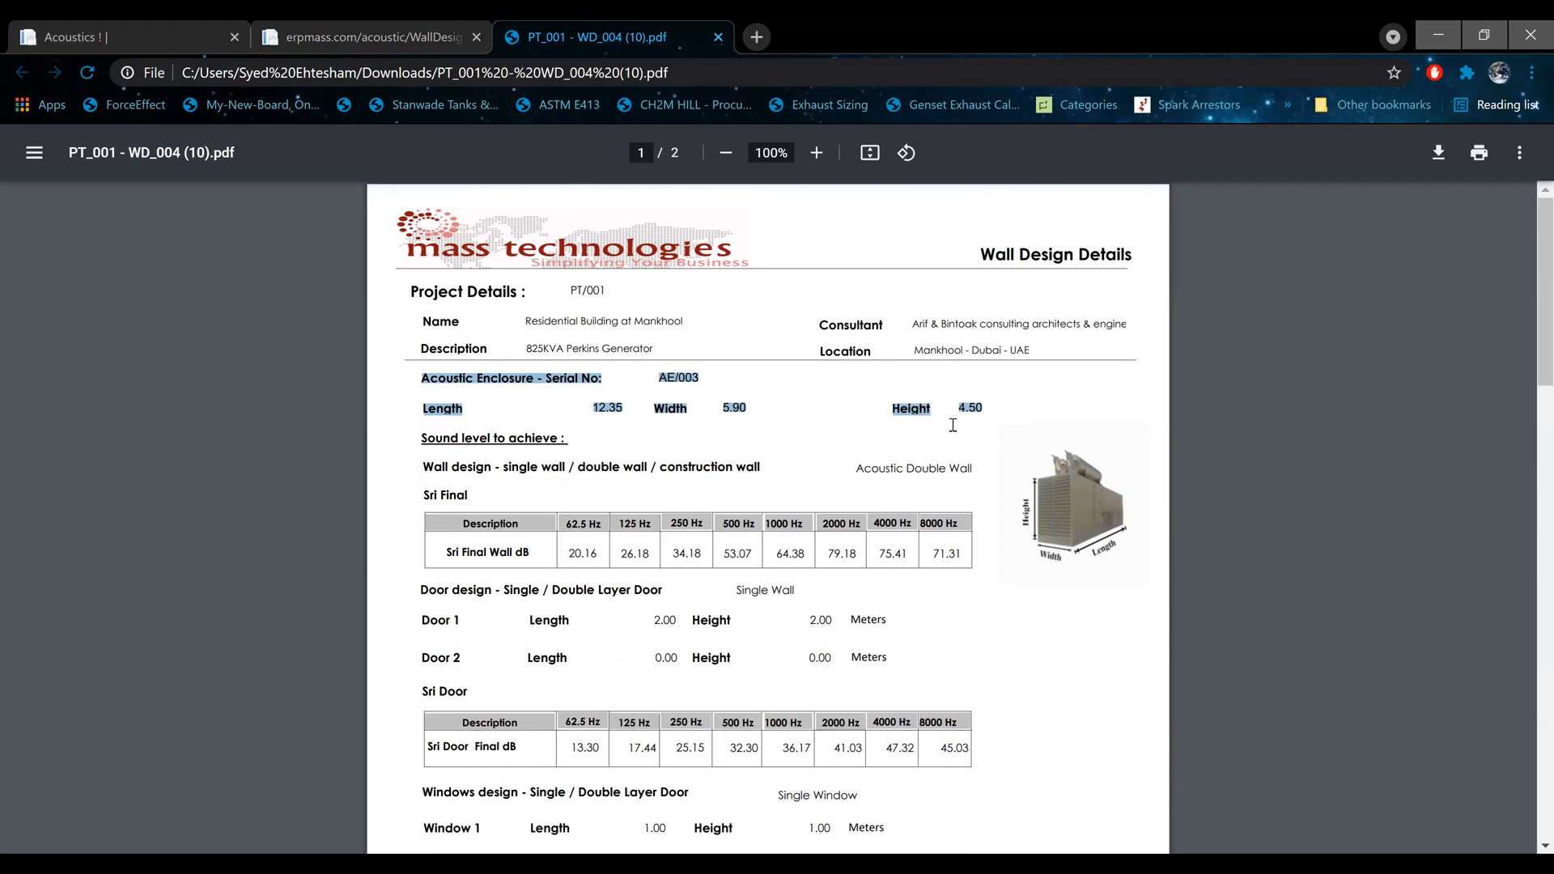
Step: Examine the report's wall, door and window SRI tables and the Sri Effective Value table
scroll(821, 409, "down", 3)
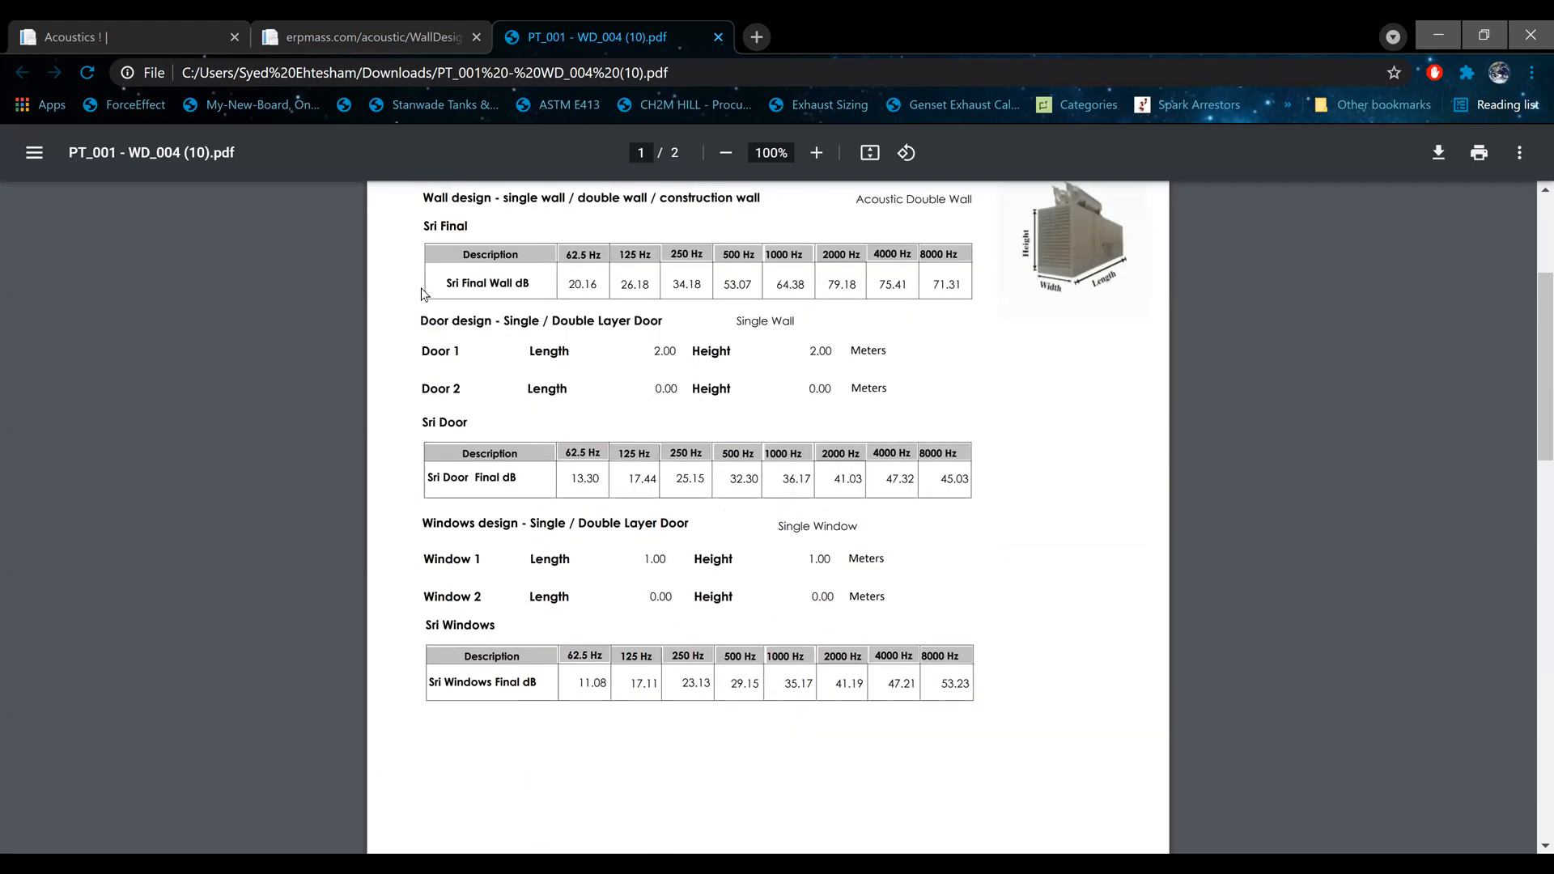
scroll(645, 434, "down", 12)
scroll(642, 434, "down", 8)
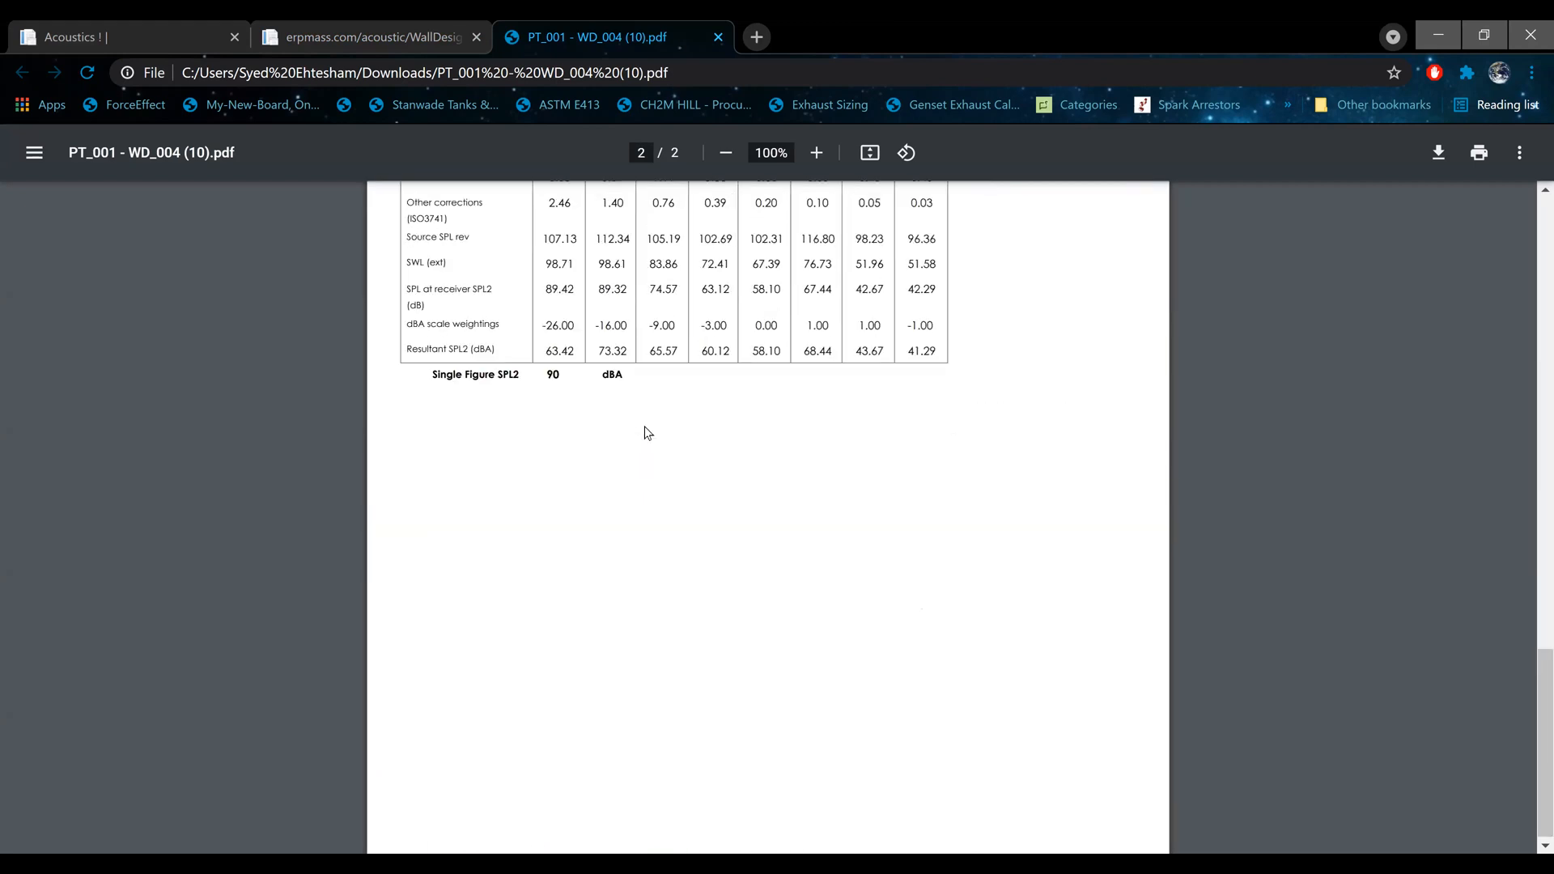
scroll(642, 434, "up", 3)
scroll(532, 391, "up", 2)
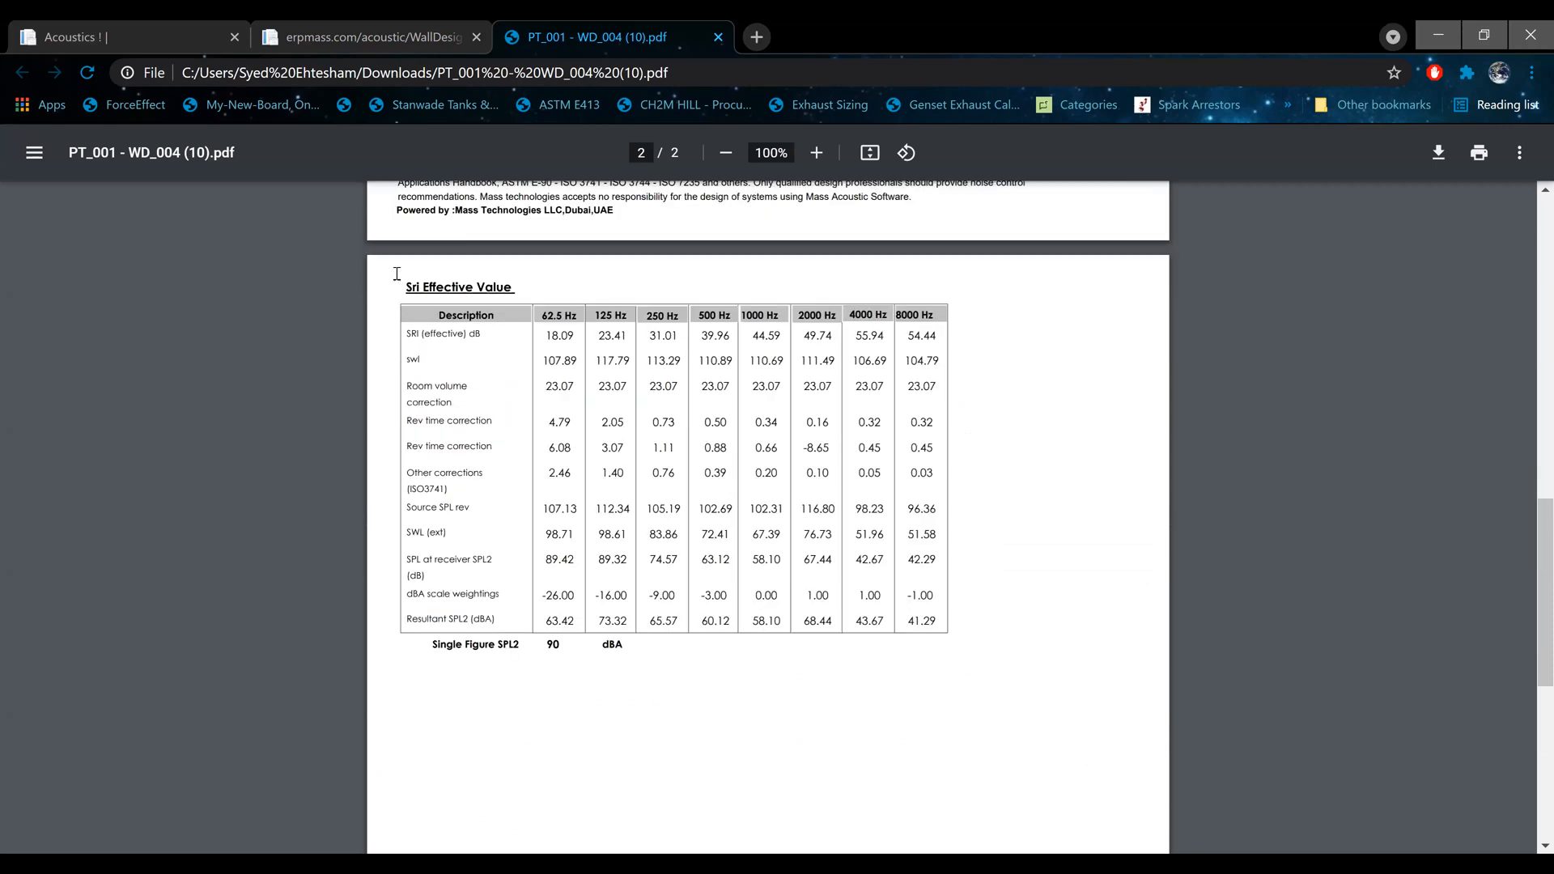
left_click_drag(524, 305, 813, 638)
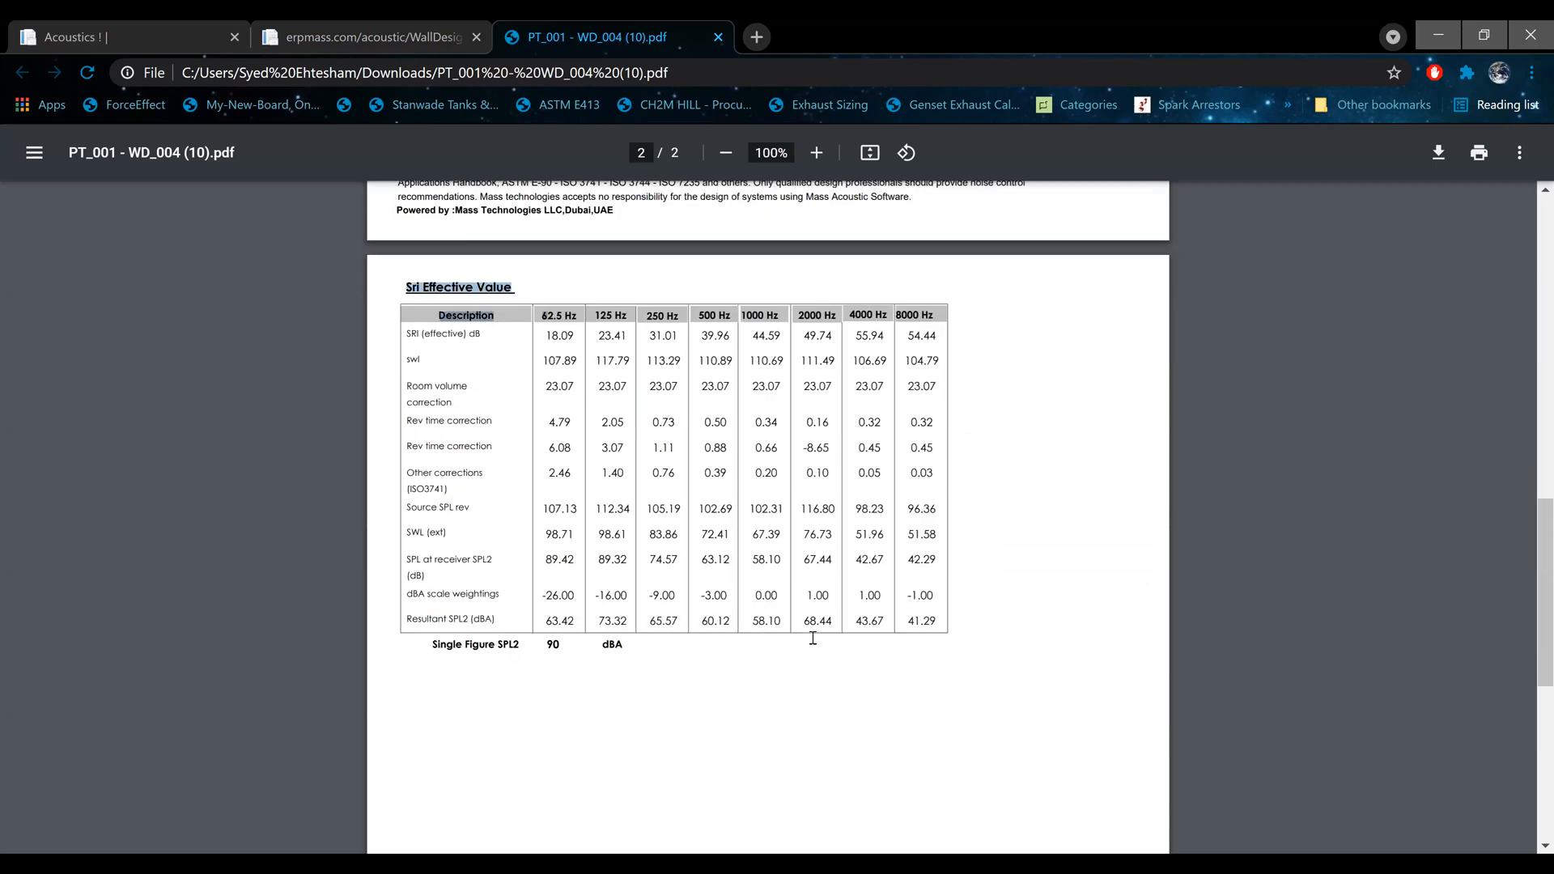
Step: Return to the Acoustic Enclosure form, select project PT/001 and load the enclosure with serial number AE/004
left_click(344, 34)
scroll(448, 270, "up", 10)
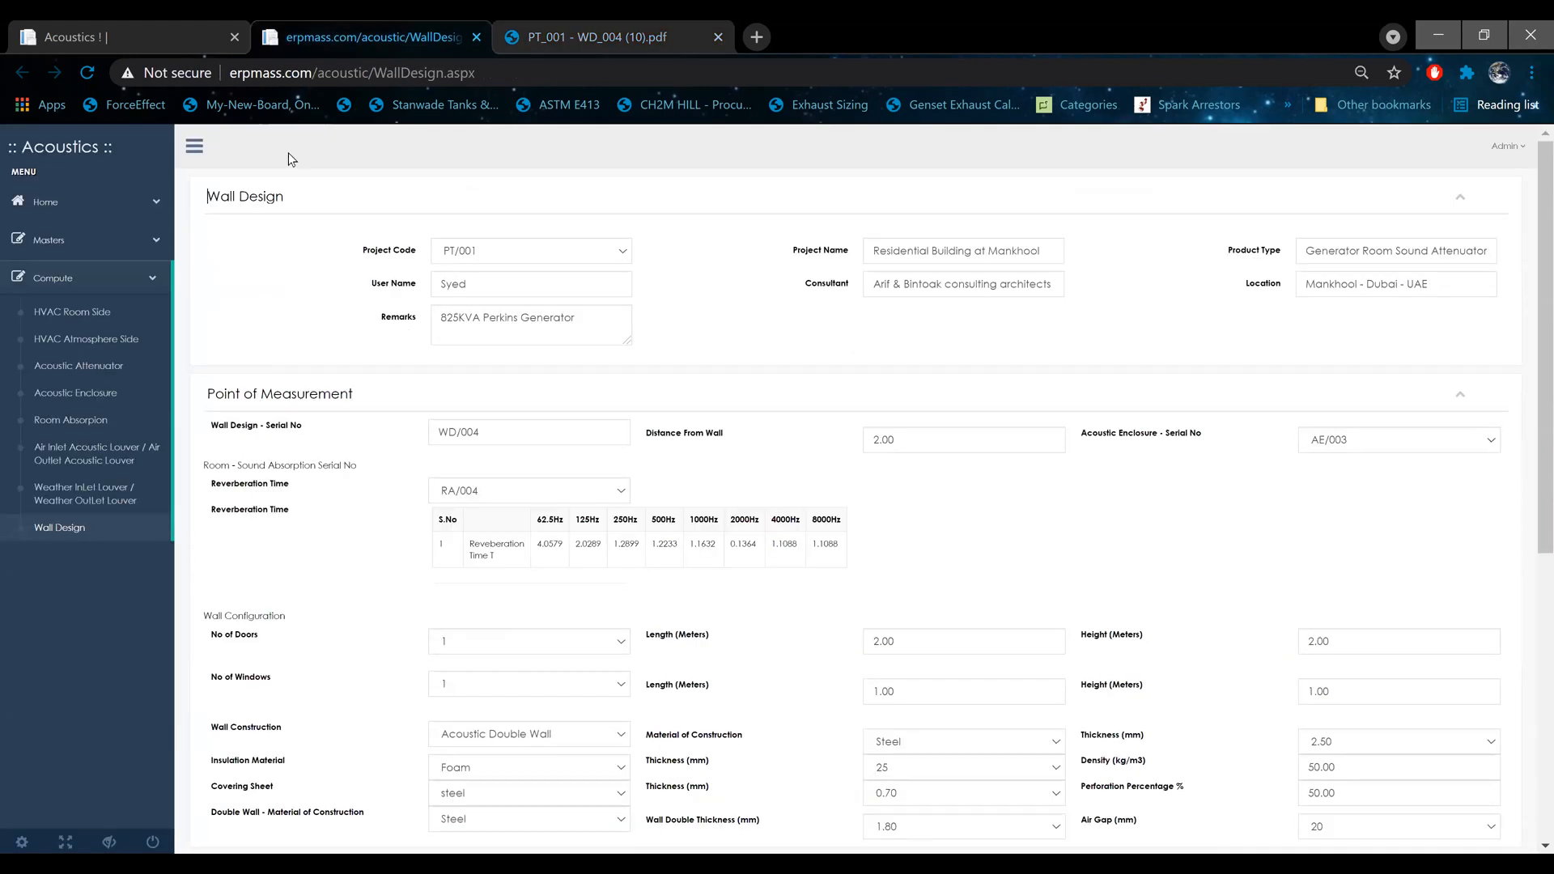
left_click(207, 34)
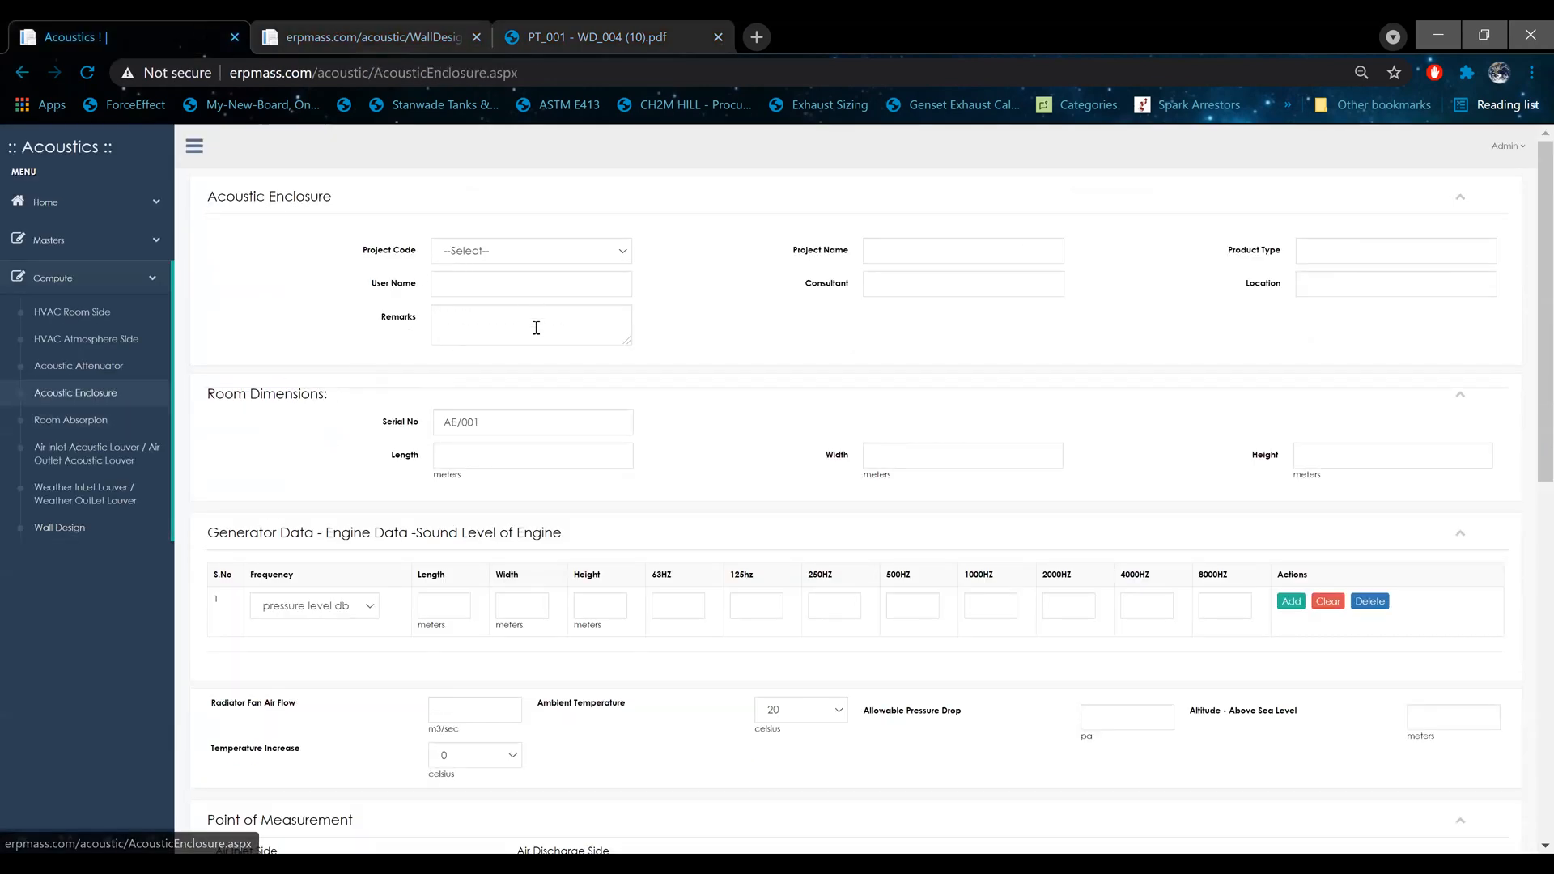
left_click(536, 260)
left_click(536, 284)
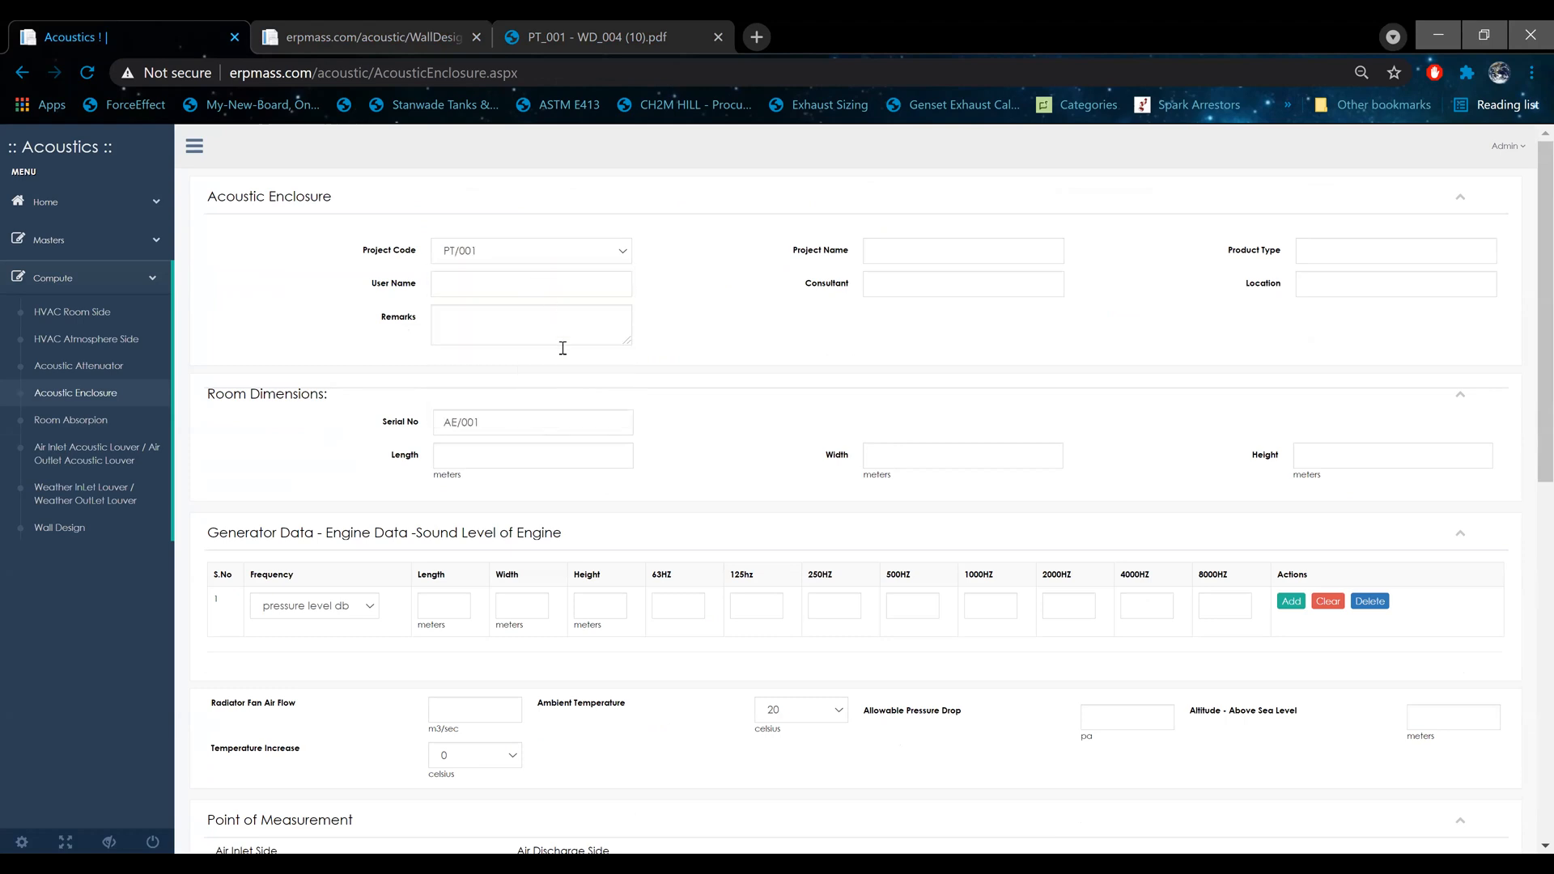
left_click(566, 420)
key("BackSpace")
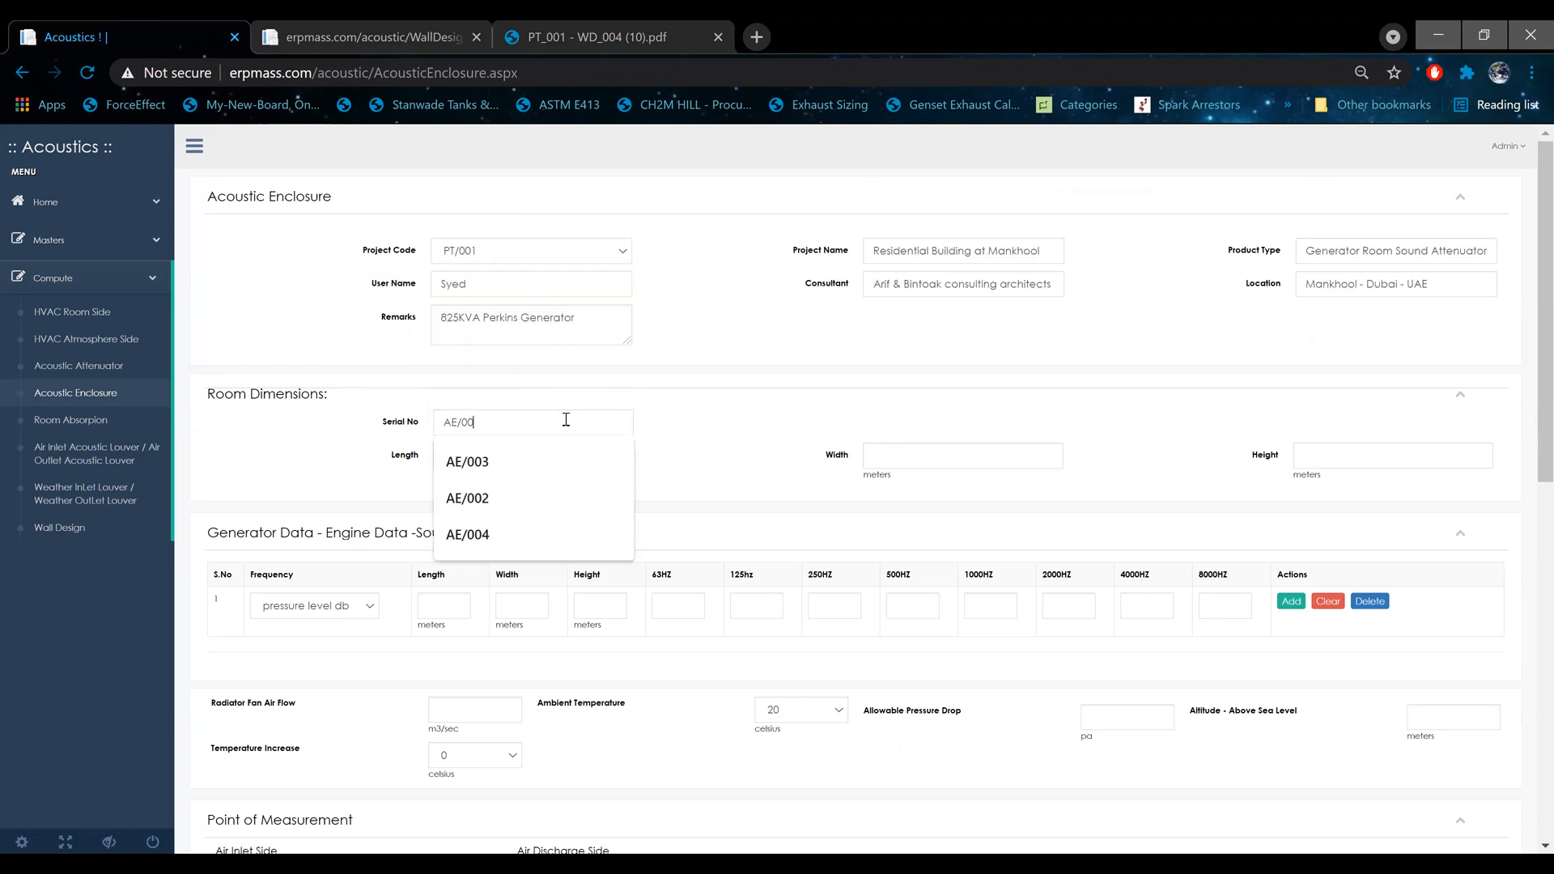
type("4")
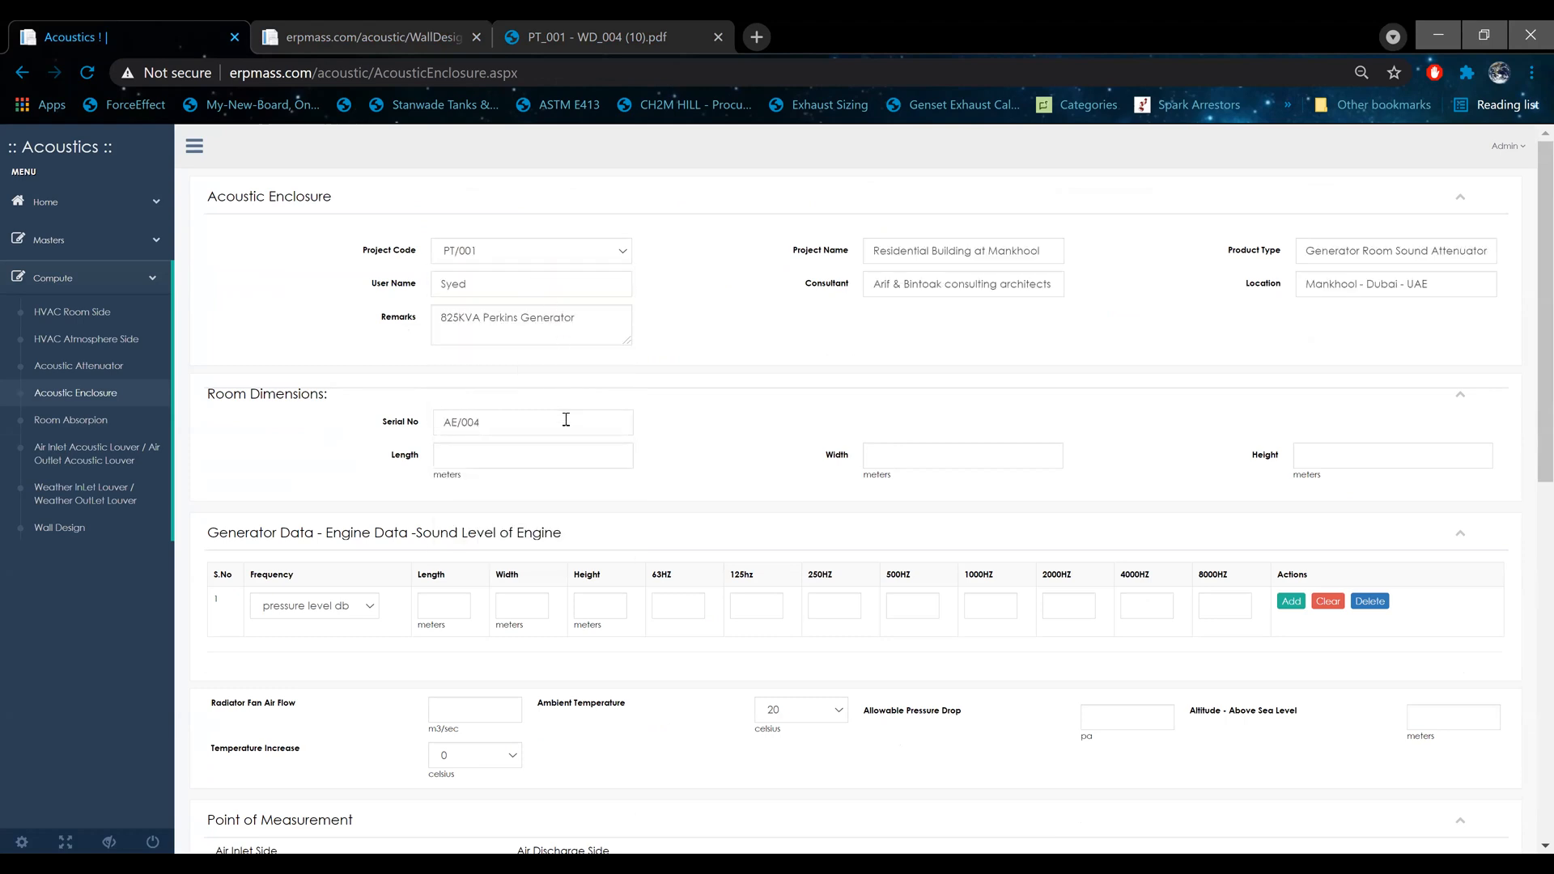
left_click(681, 438)
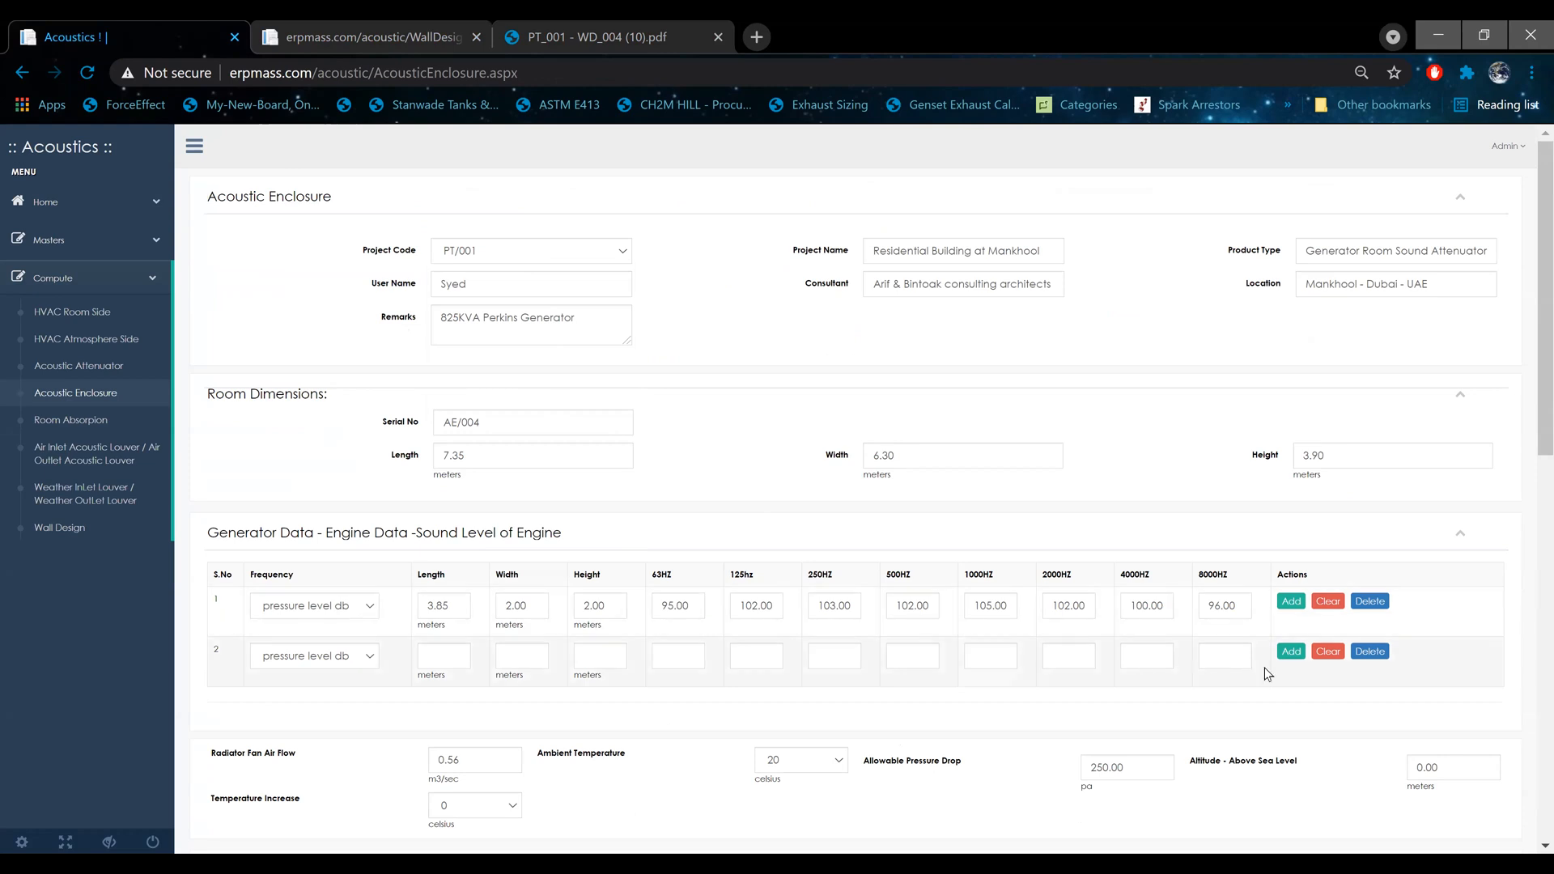
Step: Add empty engine rows to the generator sound level table until it has six rows
scroll(1174, 607, "down", 3)
left_click(1291, 382)
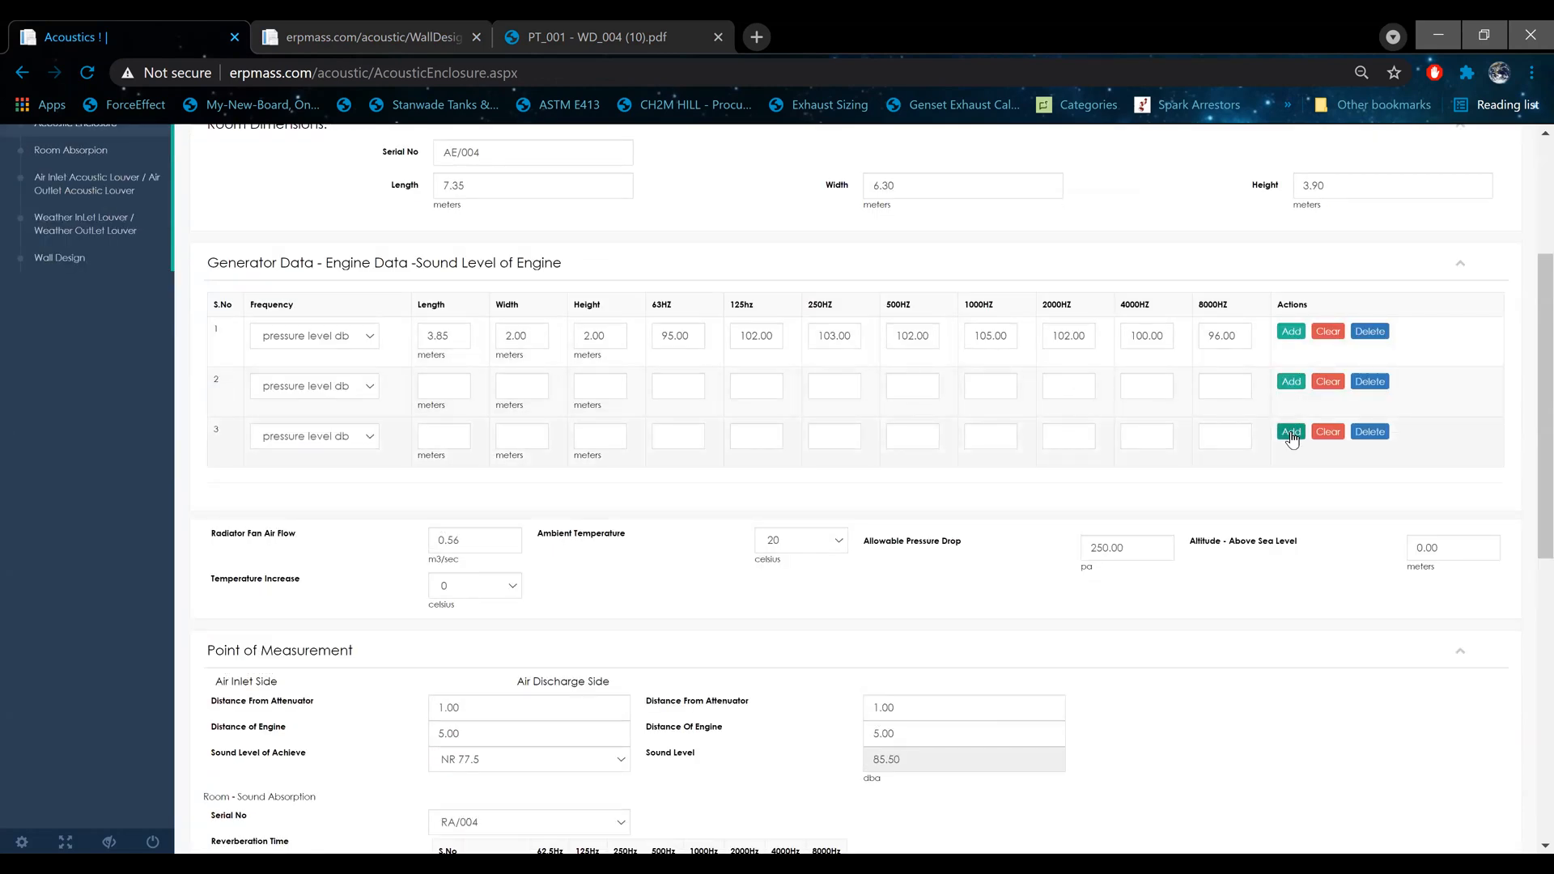
left_click(1291, 437)
left_click(1292, 484)
left_click(1292, 530)
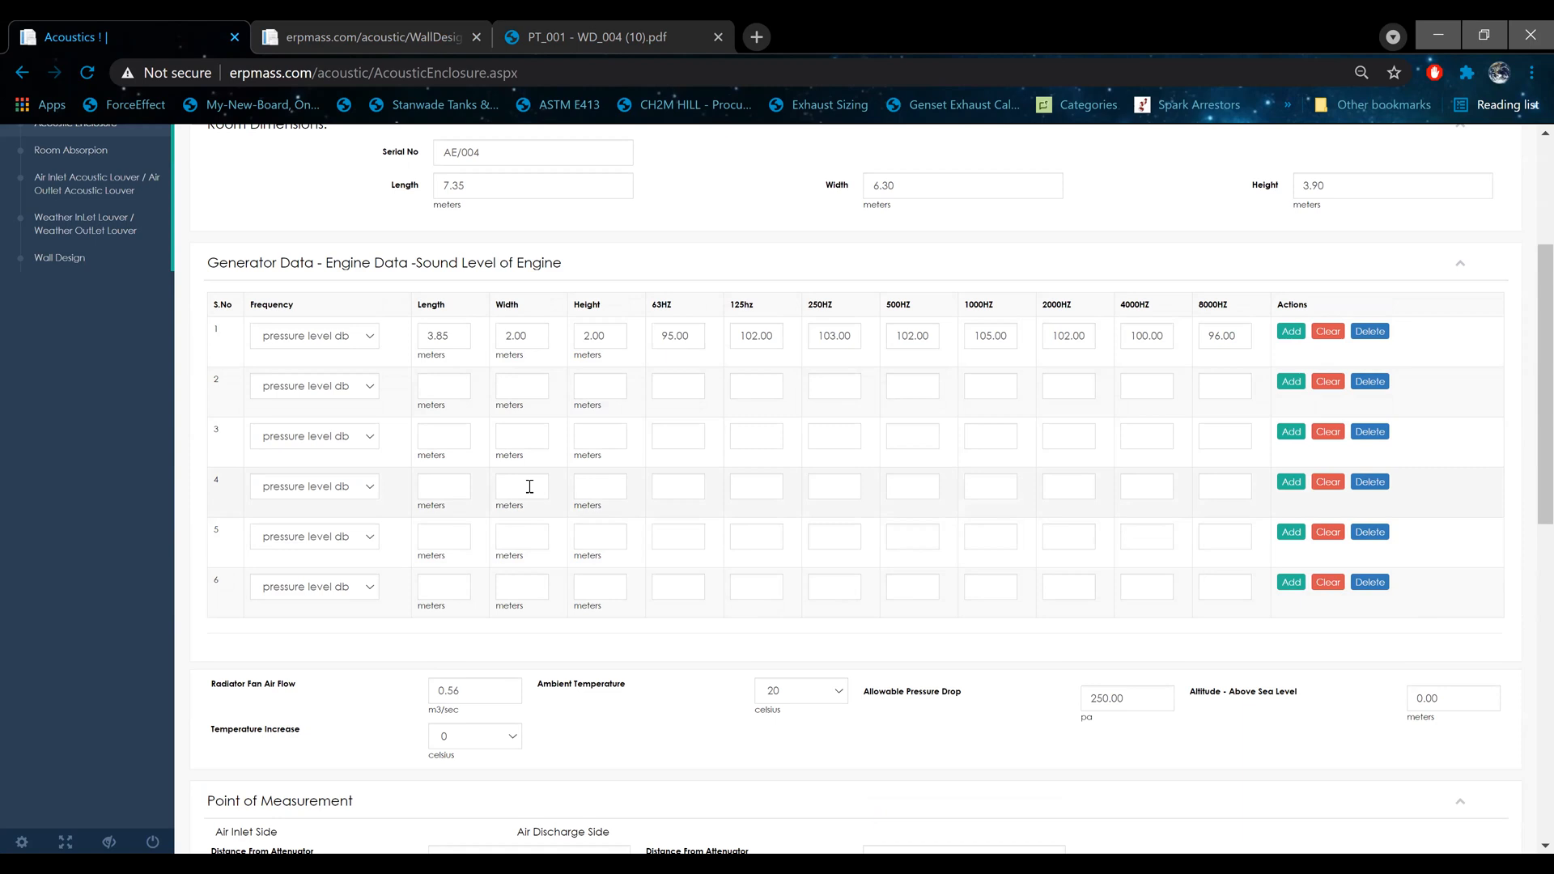
Step: Set the radiator fan air flow to 12.2 m3/sec and recompute the acoustic enclosure
scroll(531, 488, "down", 3)
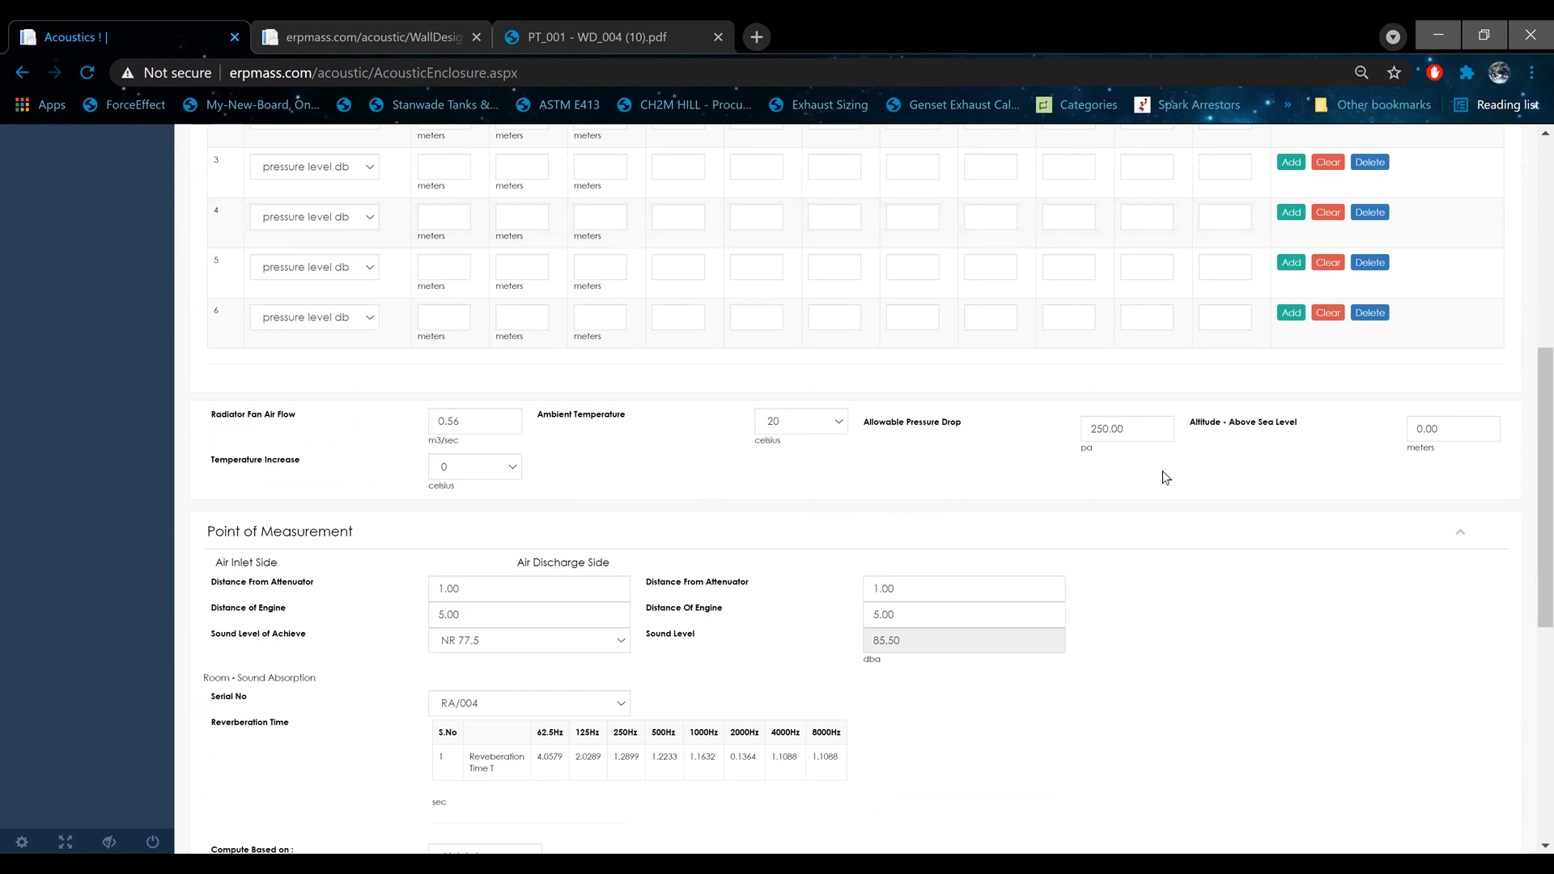
double_click(498, 421)
type("12.2")
scroll(504, 502, "down", 7)
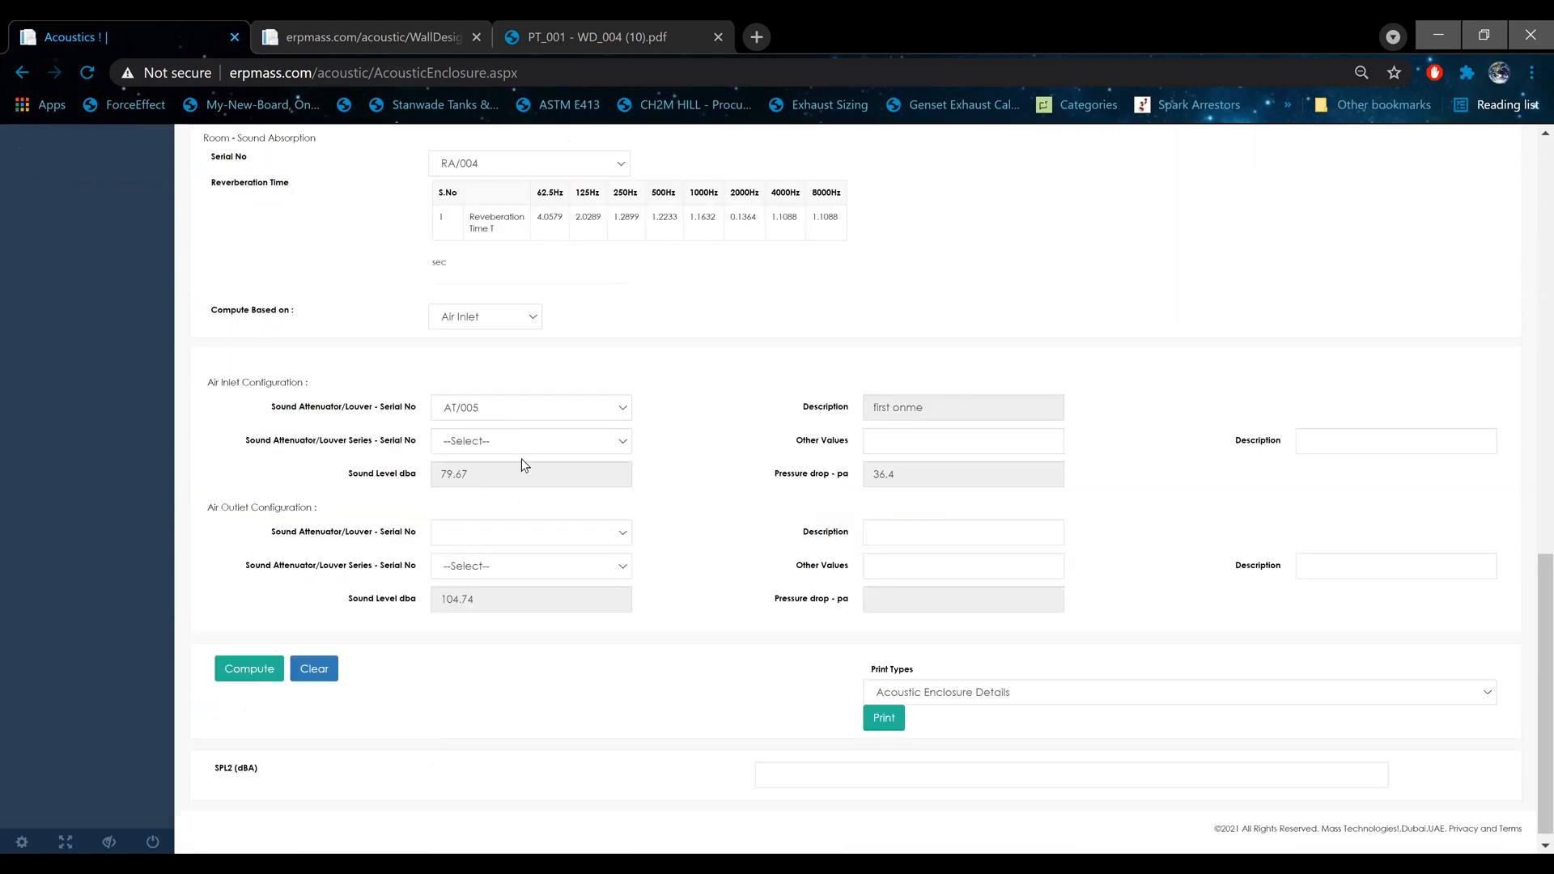
left_click(241, 670)
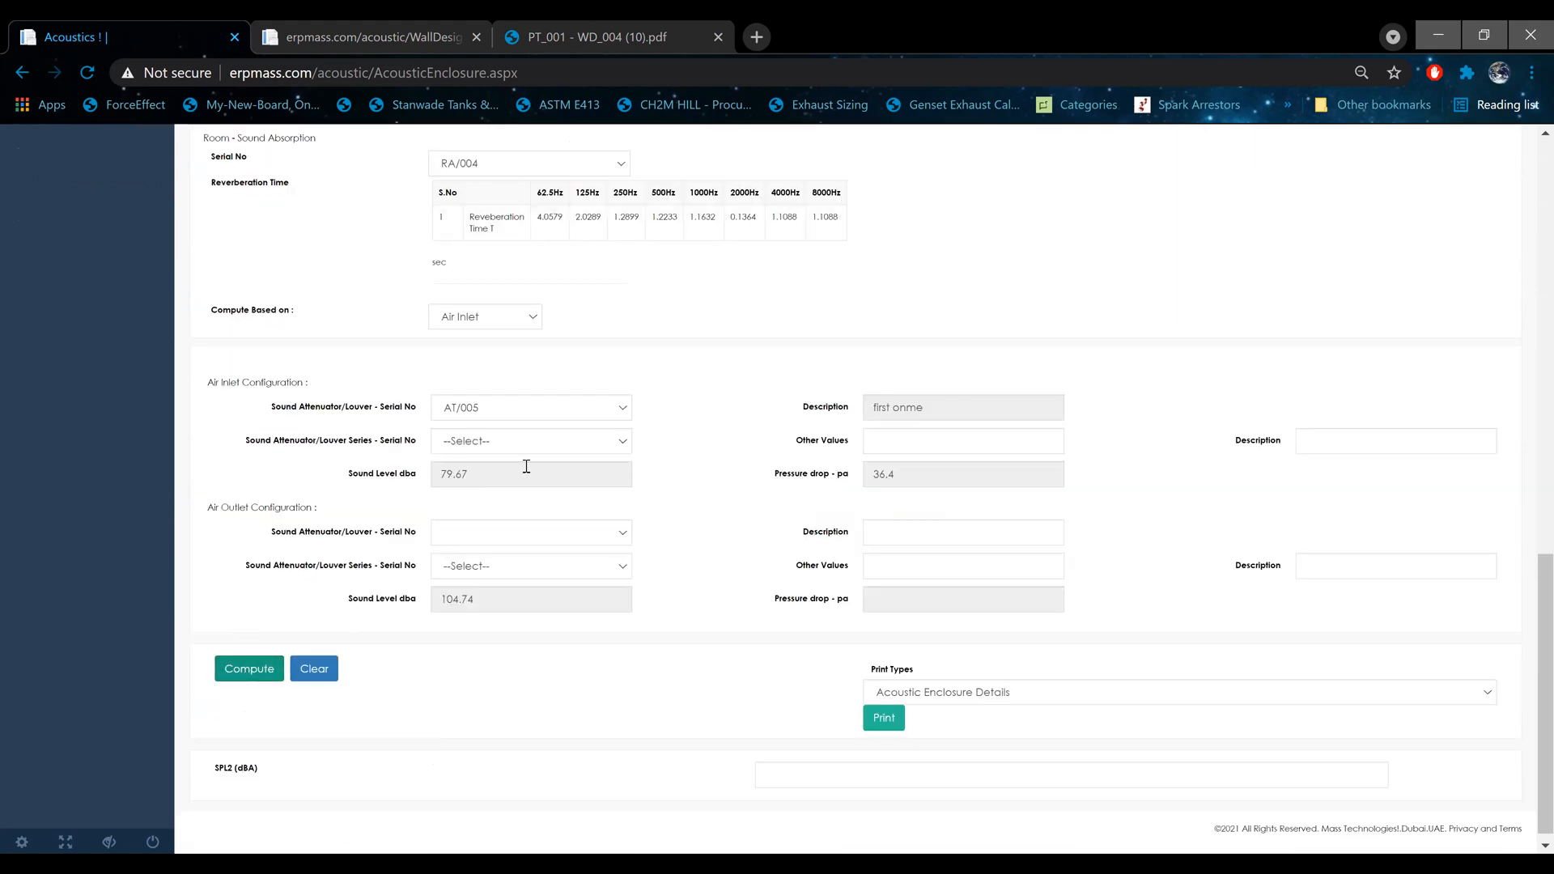
left_click(577, 413)
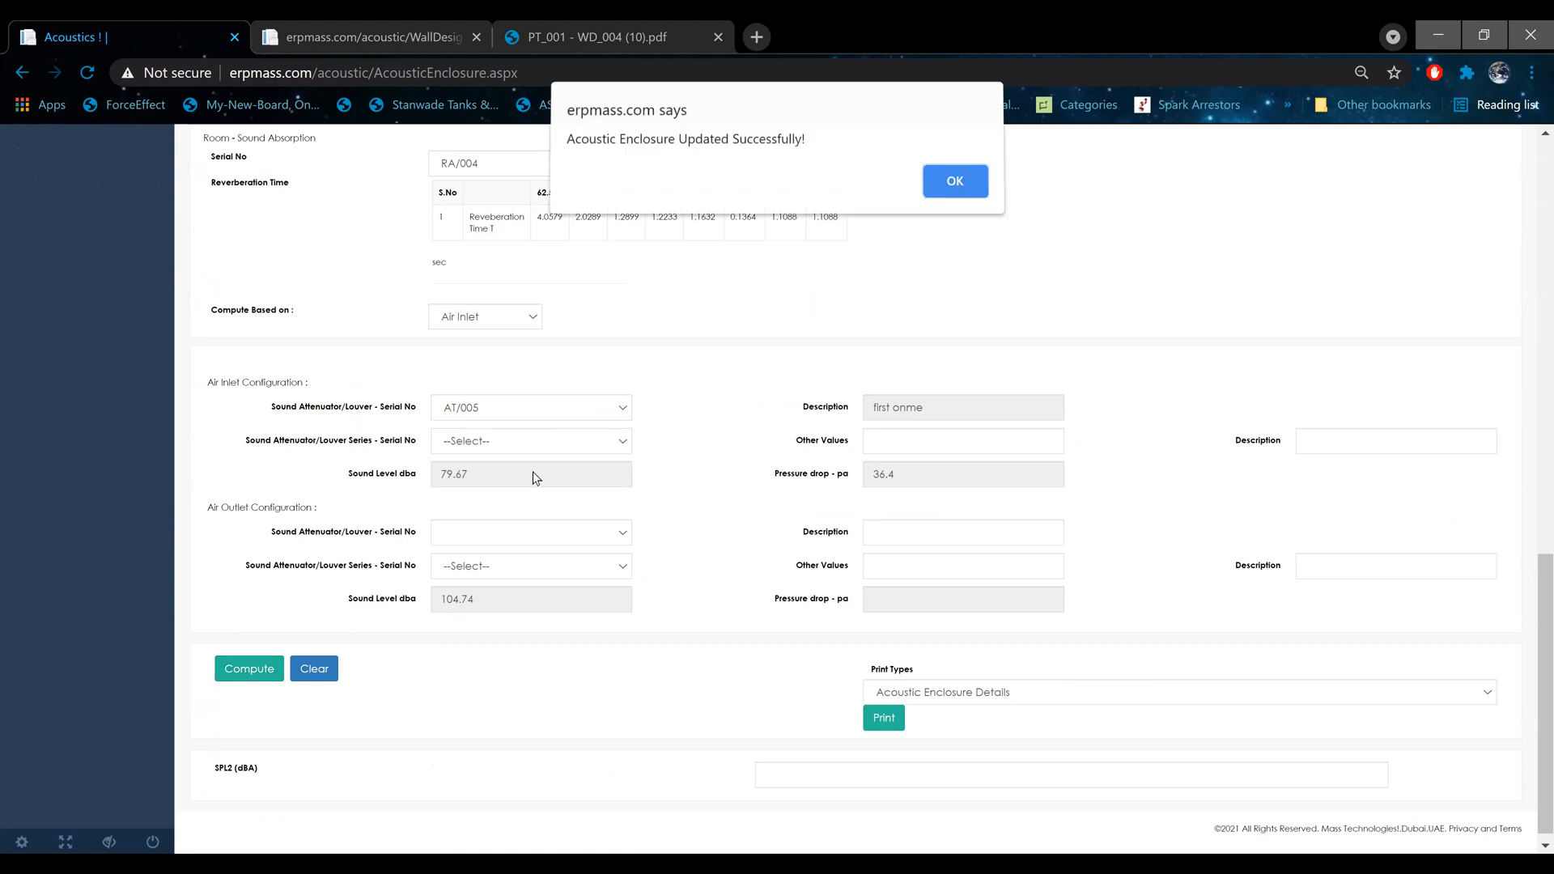
left_click(956, 187)
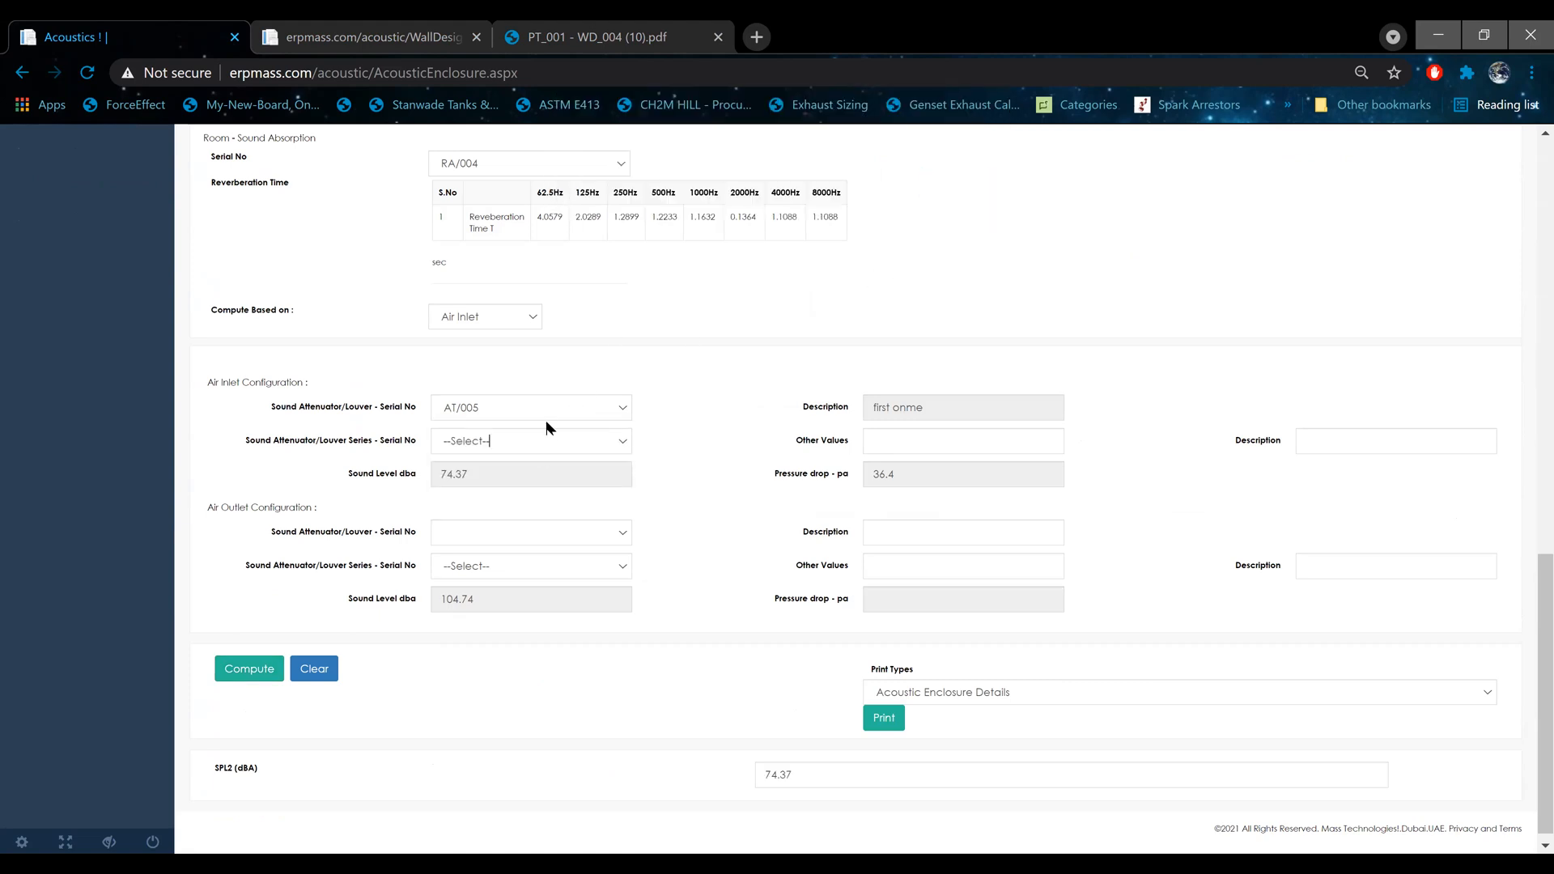
Step: Reselect attenuator AT/005 for the air inlet configuration, switching briefly to AT/001, and recompute the enclosure
left_click(546, 419)
left_click(509, 489)
left_click(556, 407)
left_click(556, 427)
left_click(556, 409)
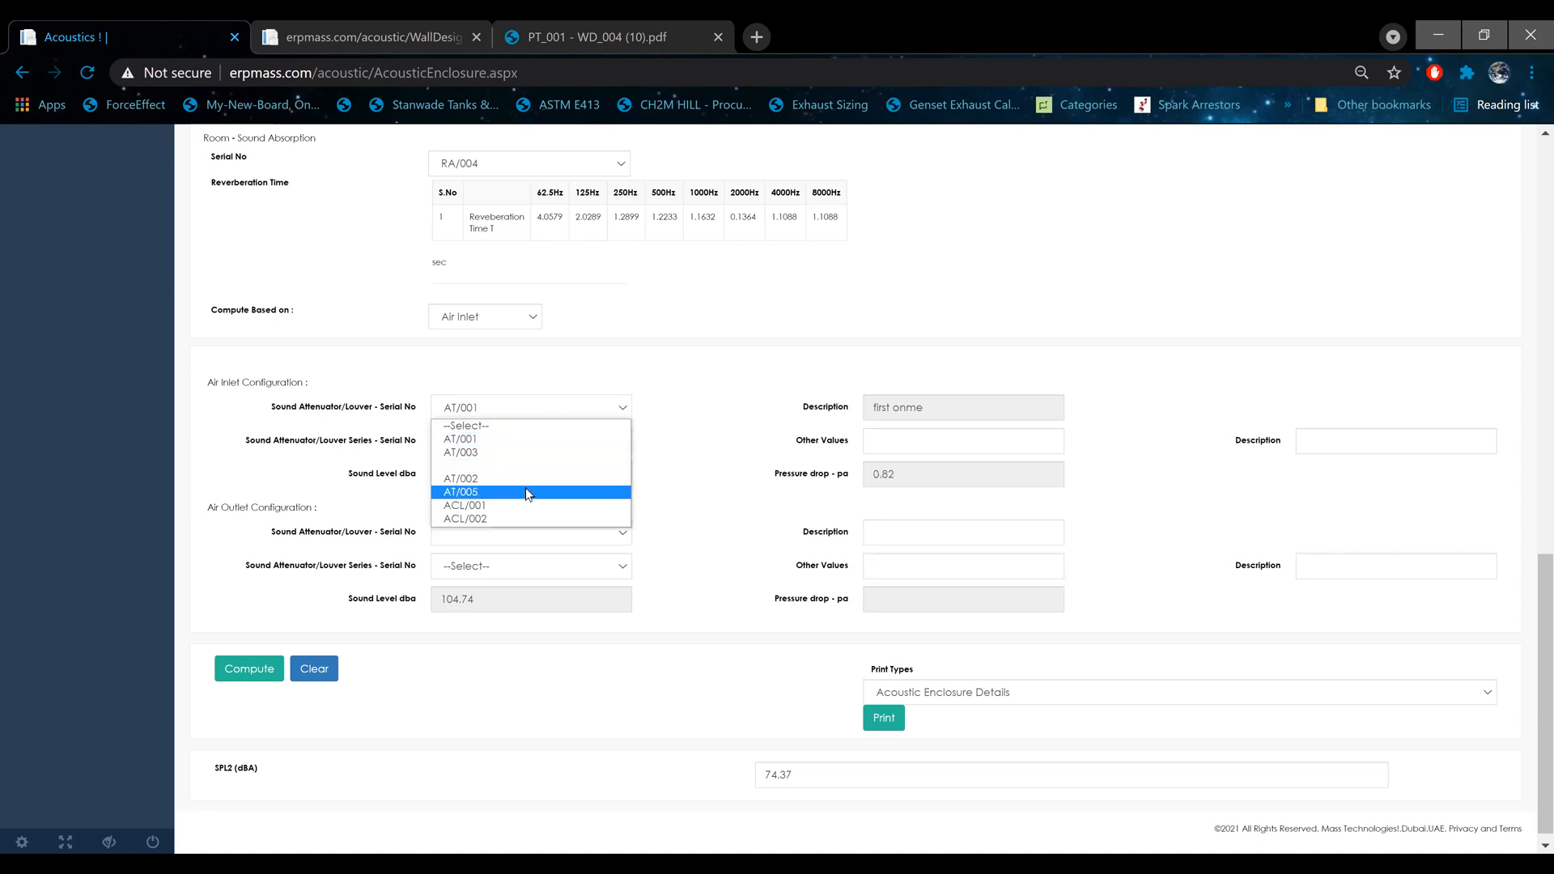
left_click(527, 488)
left_click(247, 668)
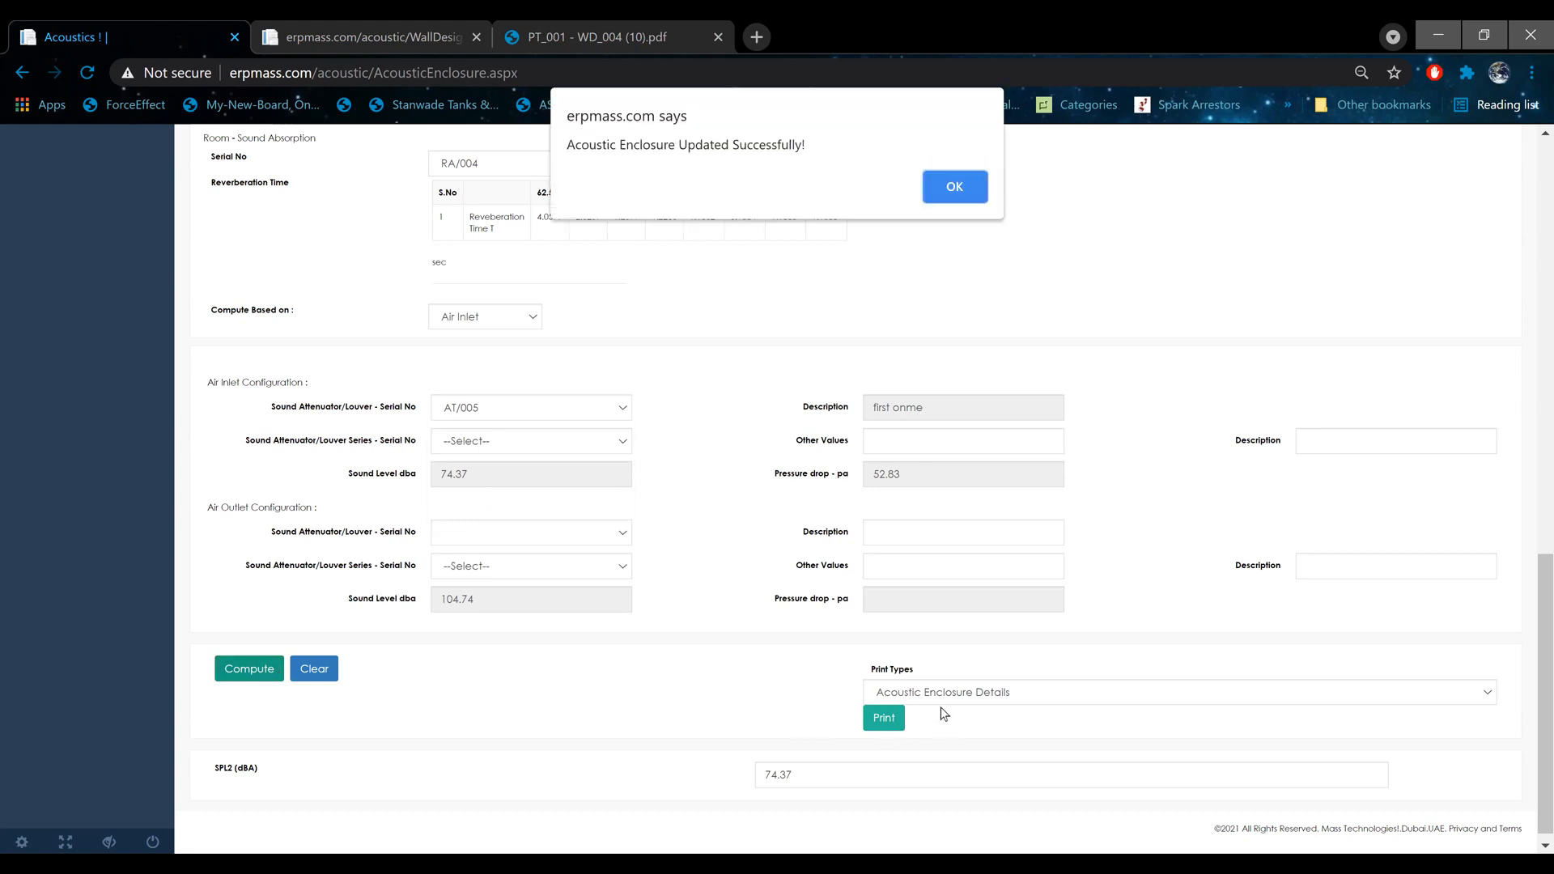
left_click(960, 189)
Step: Print the AirInlet/AirDisCharge Details report and examine its air inlet calculations, Single Figure SPL2 and total pressure drop
left_click(979, 696)
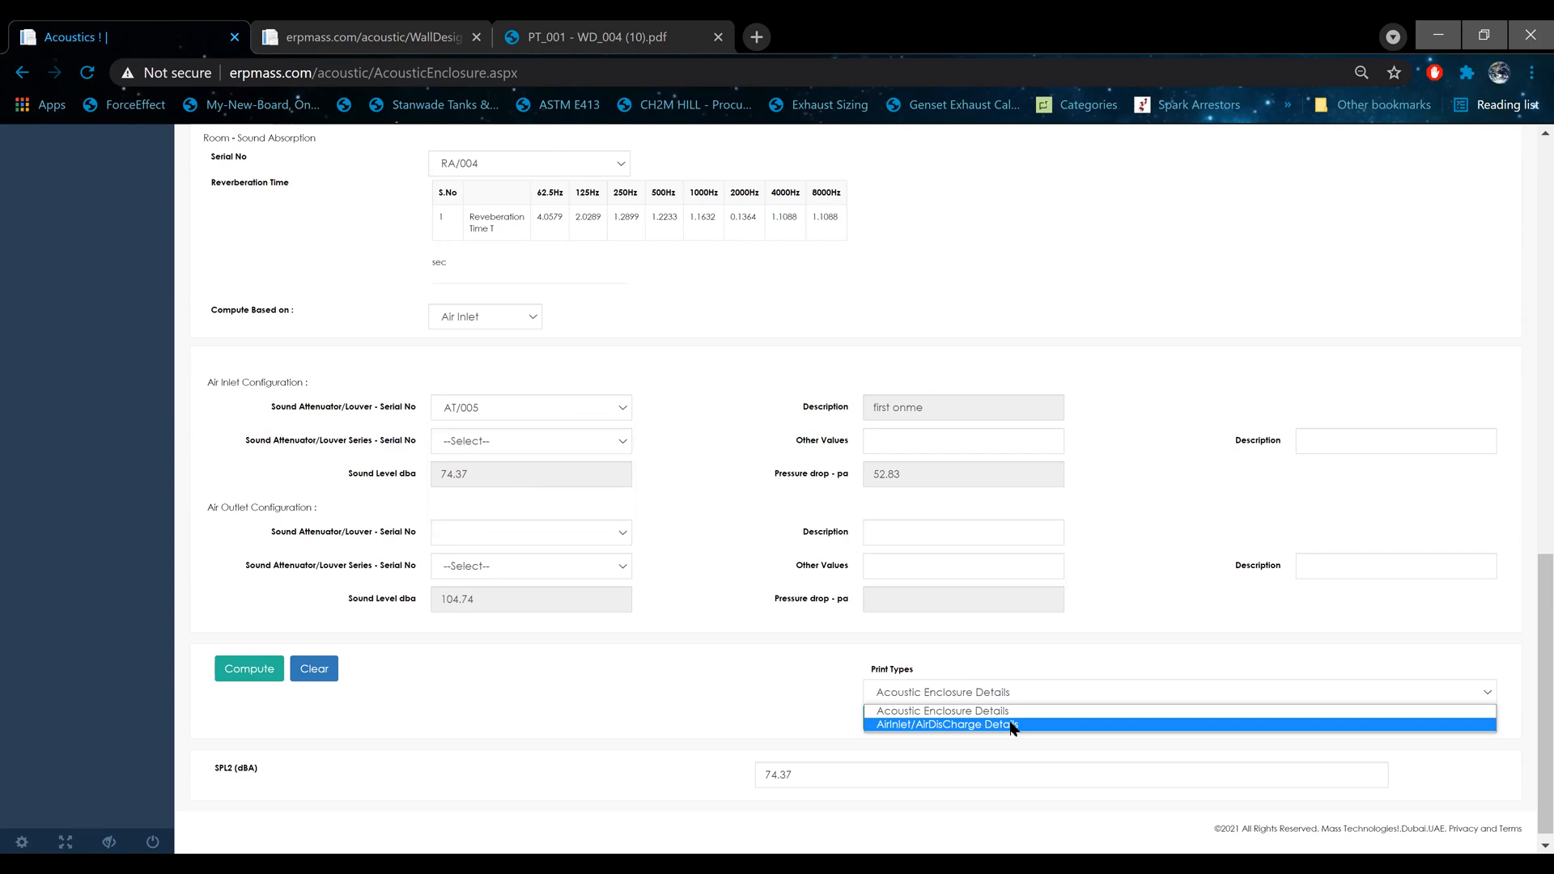
left_click(907, 725)
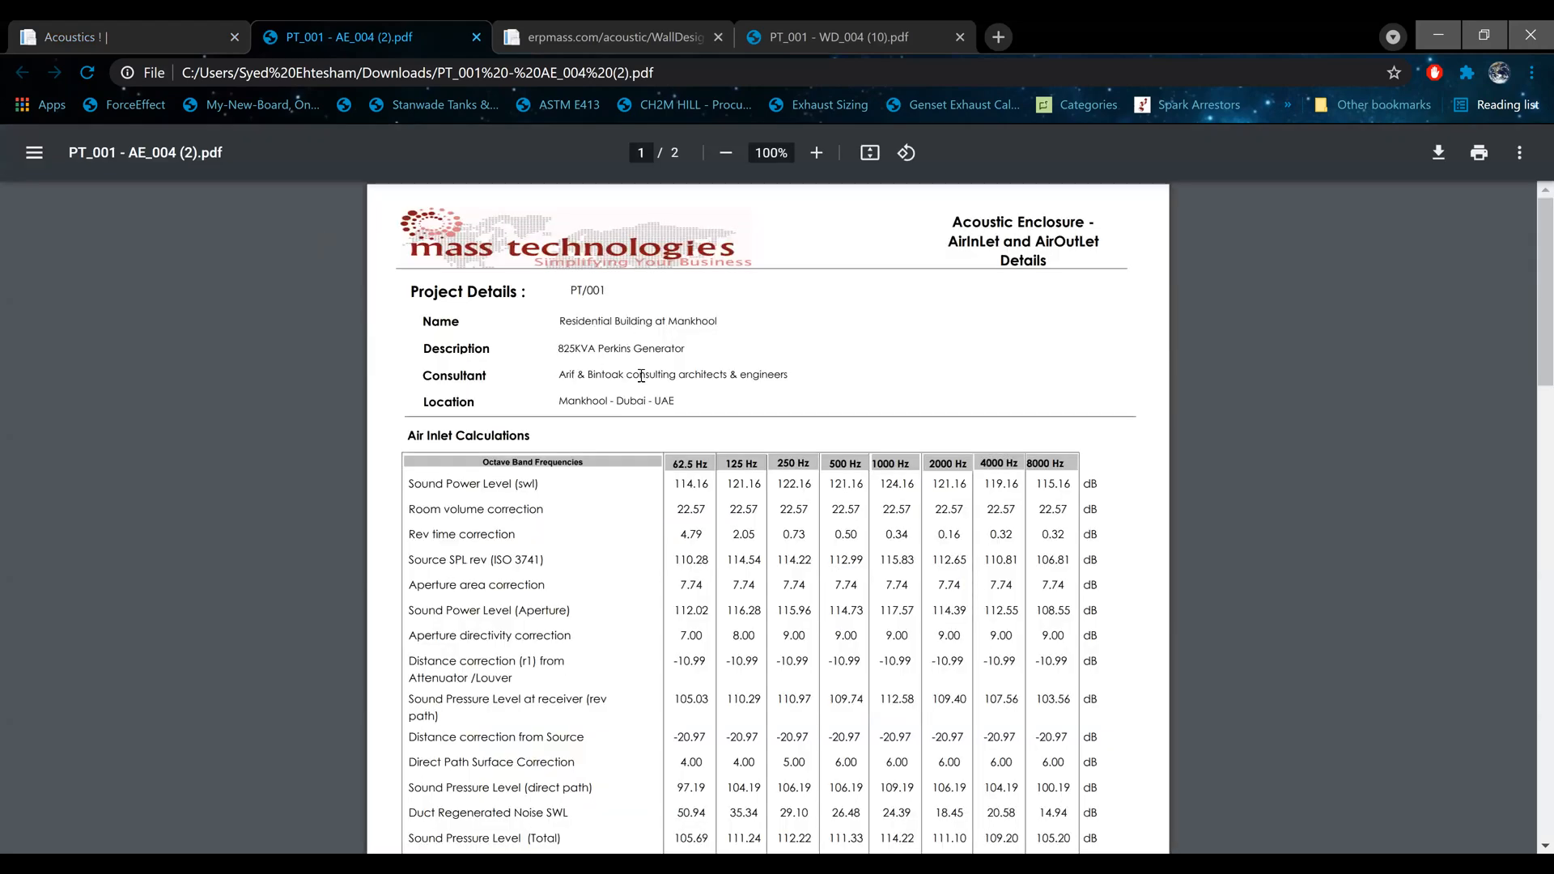
left_click_drag(410, 483, 479, 634)
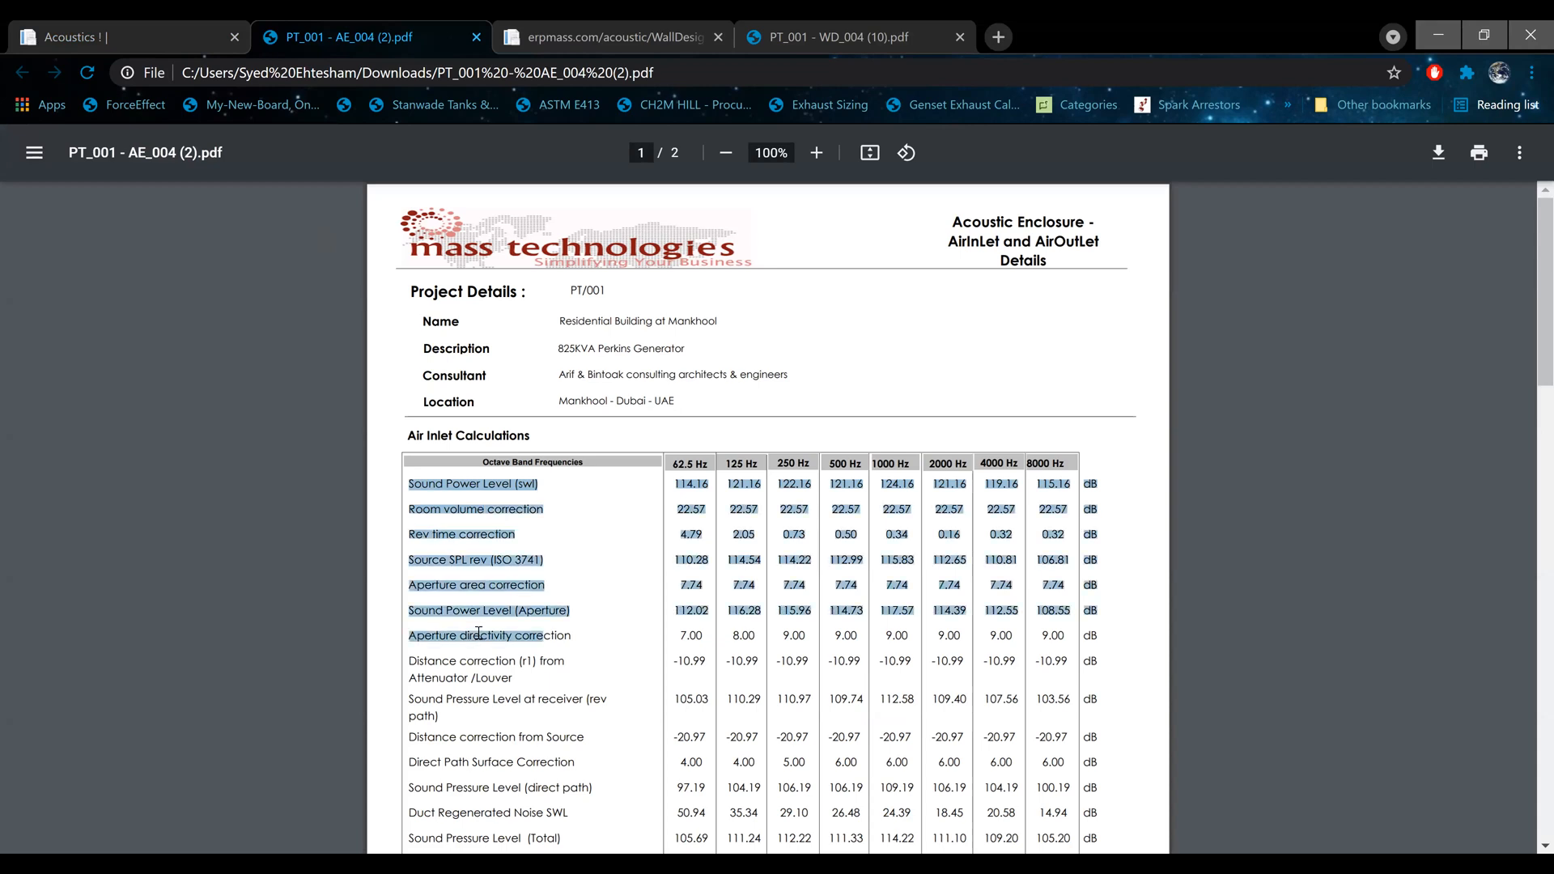
left_click(479, 634)
scroll(630, 506, "down", 3)
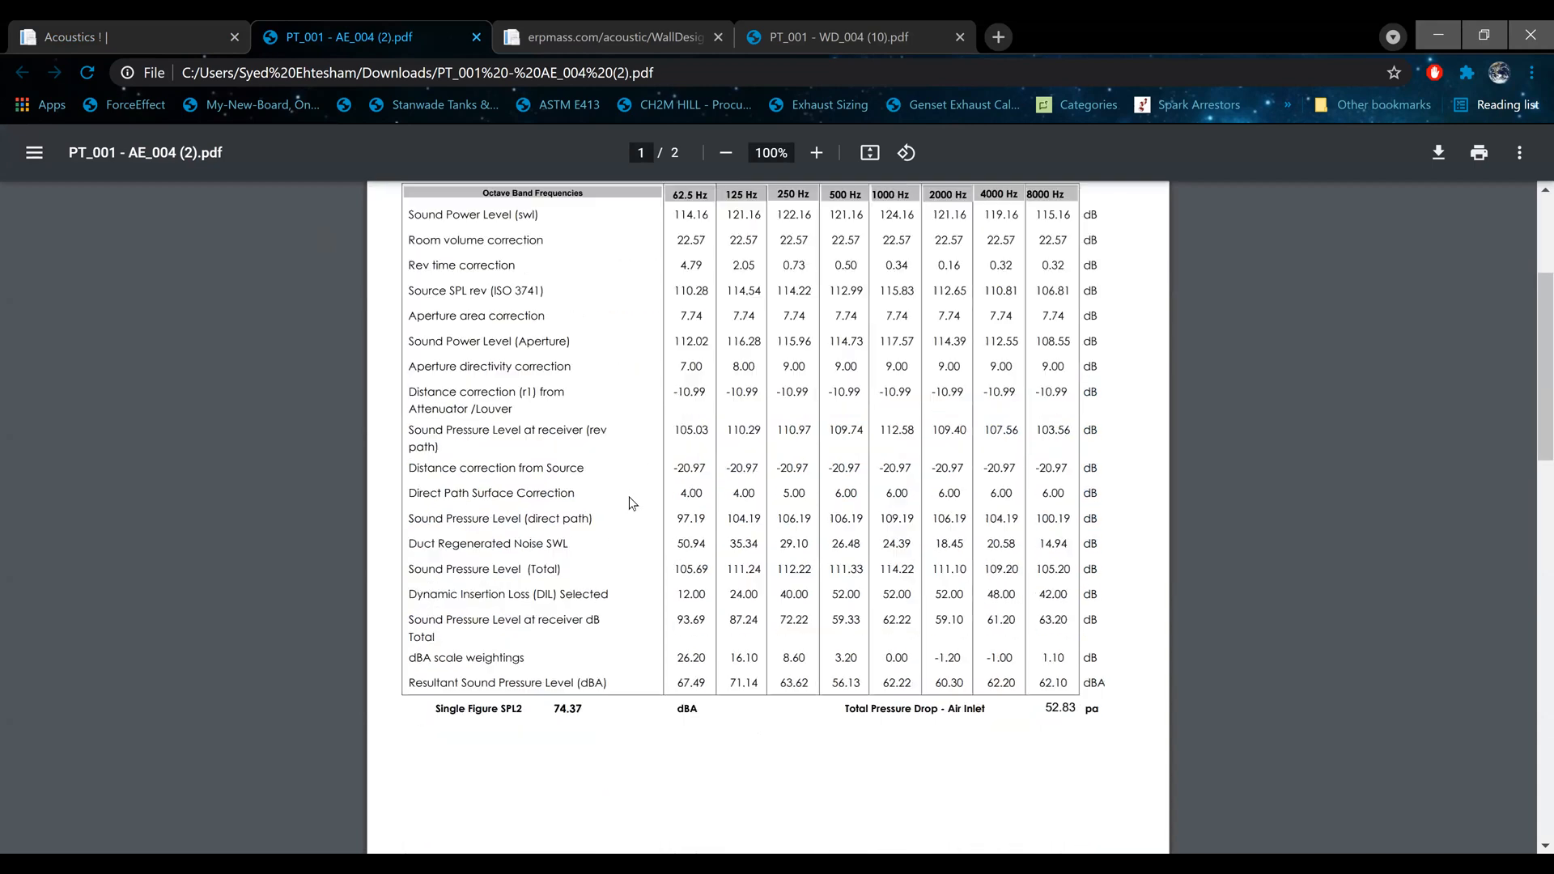
left_click_drag(549, 711, 607, 712)
left_click(1094, 710)
Step: Open the Air Inlet/Air Outlet Acoustic Louver form and look through its louver type, air flow arrangement and finish options
left_click(15, 32)
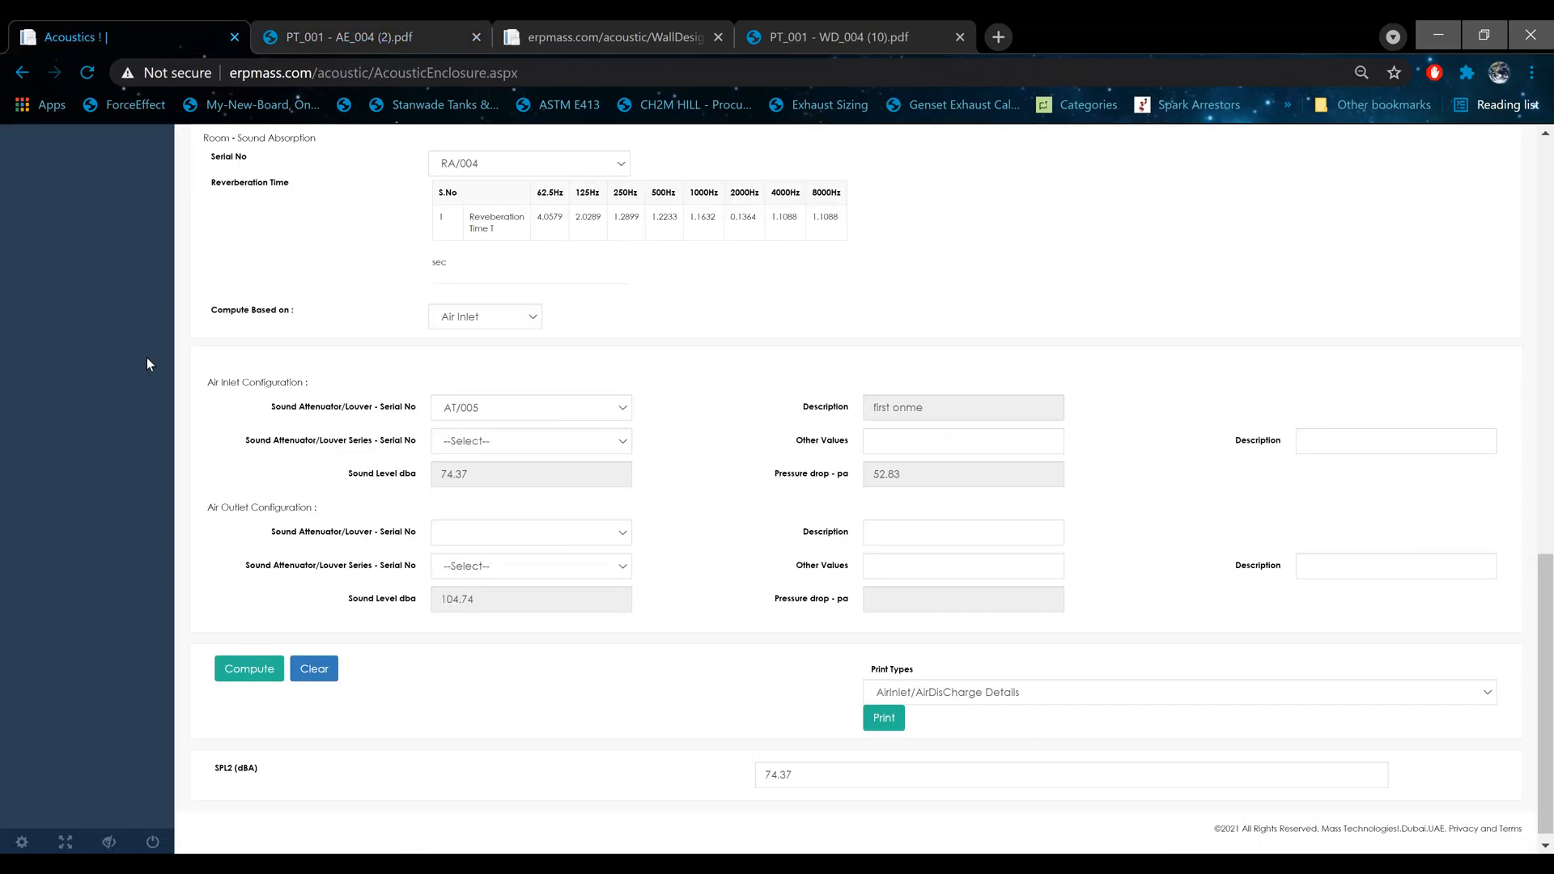
scroll(147, 365, "up", 15)
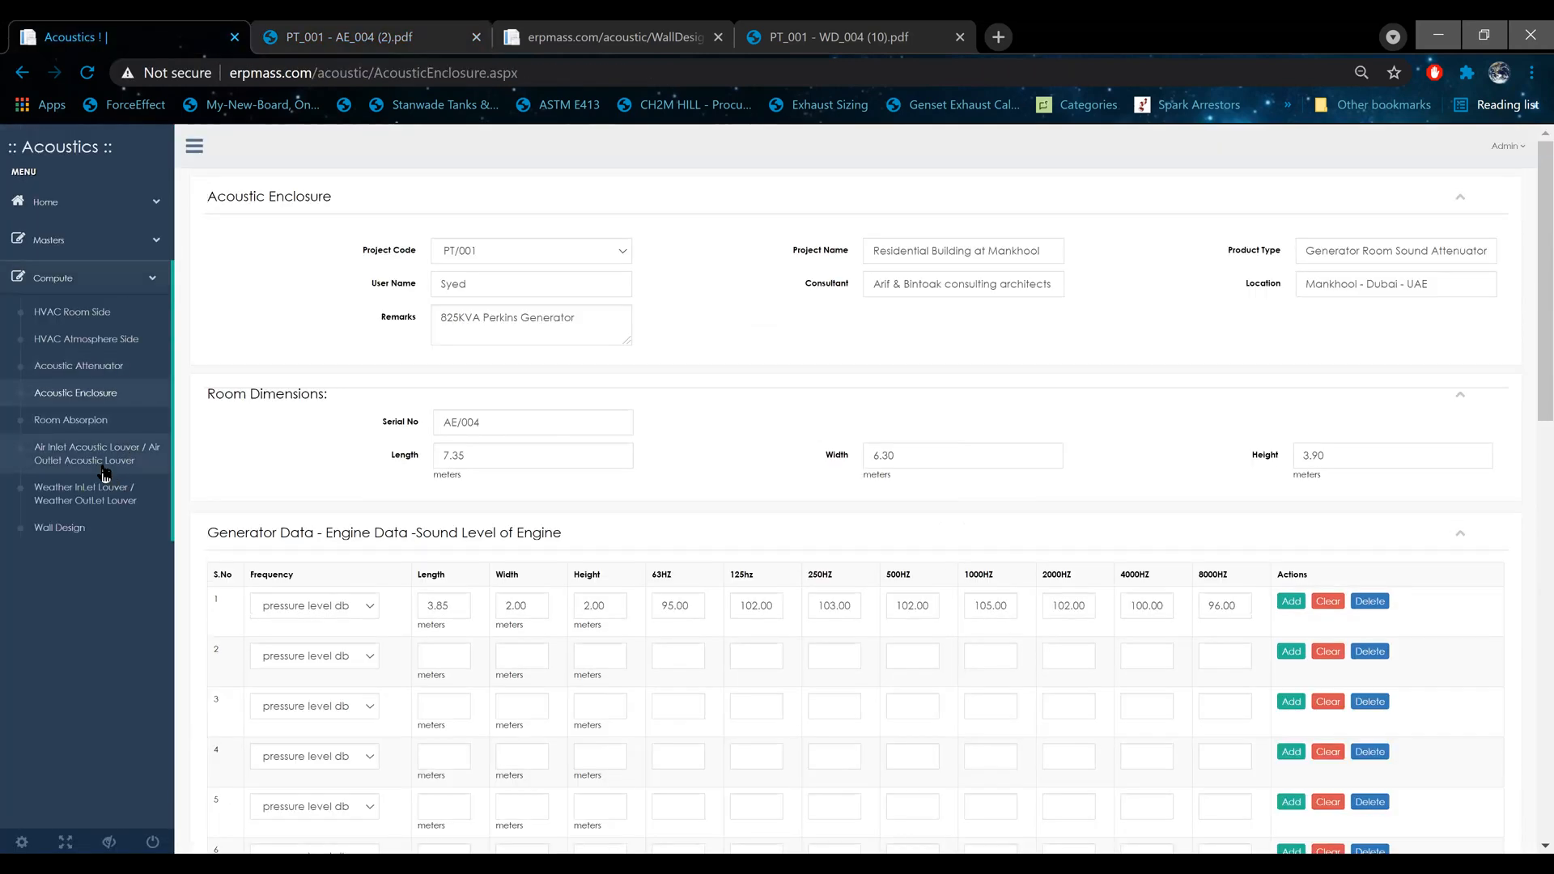
left_click(102, 469)
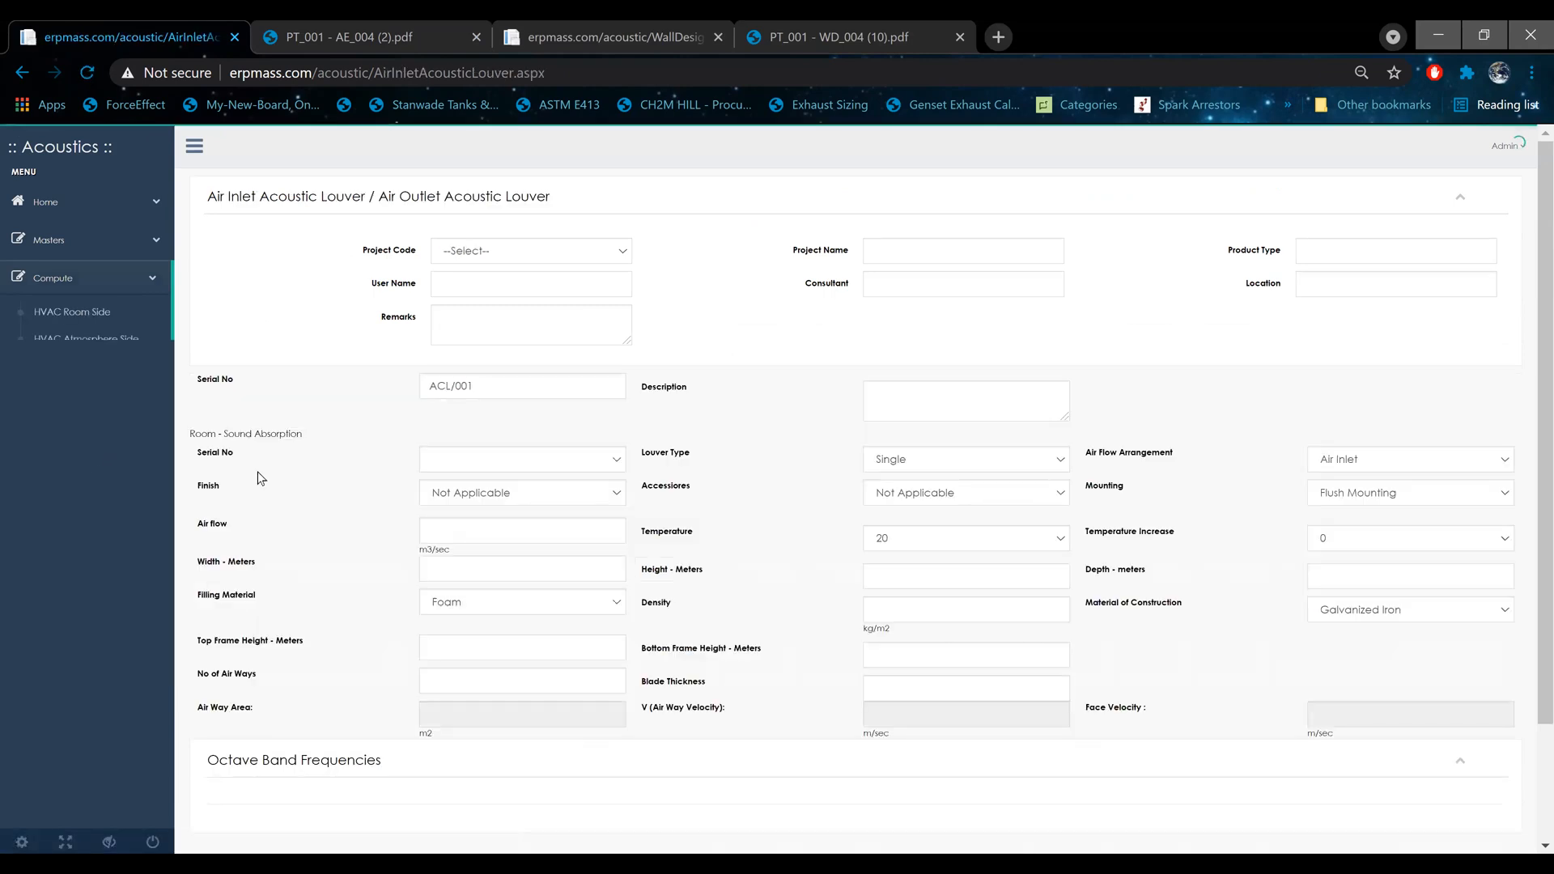
left_click(941, 456)
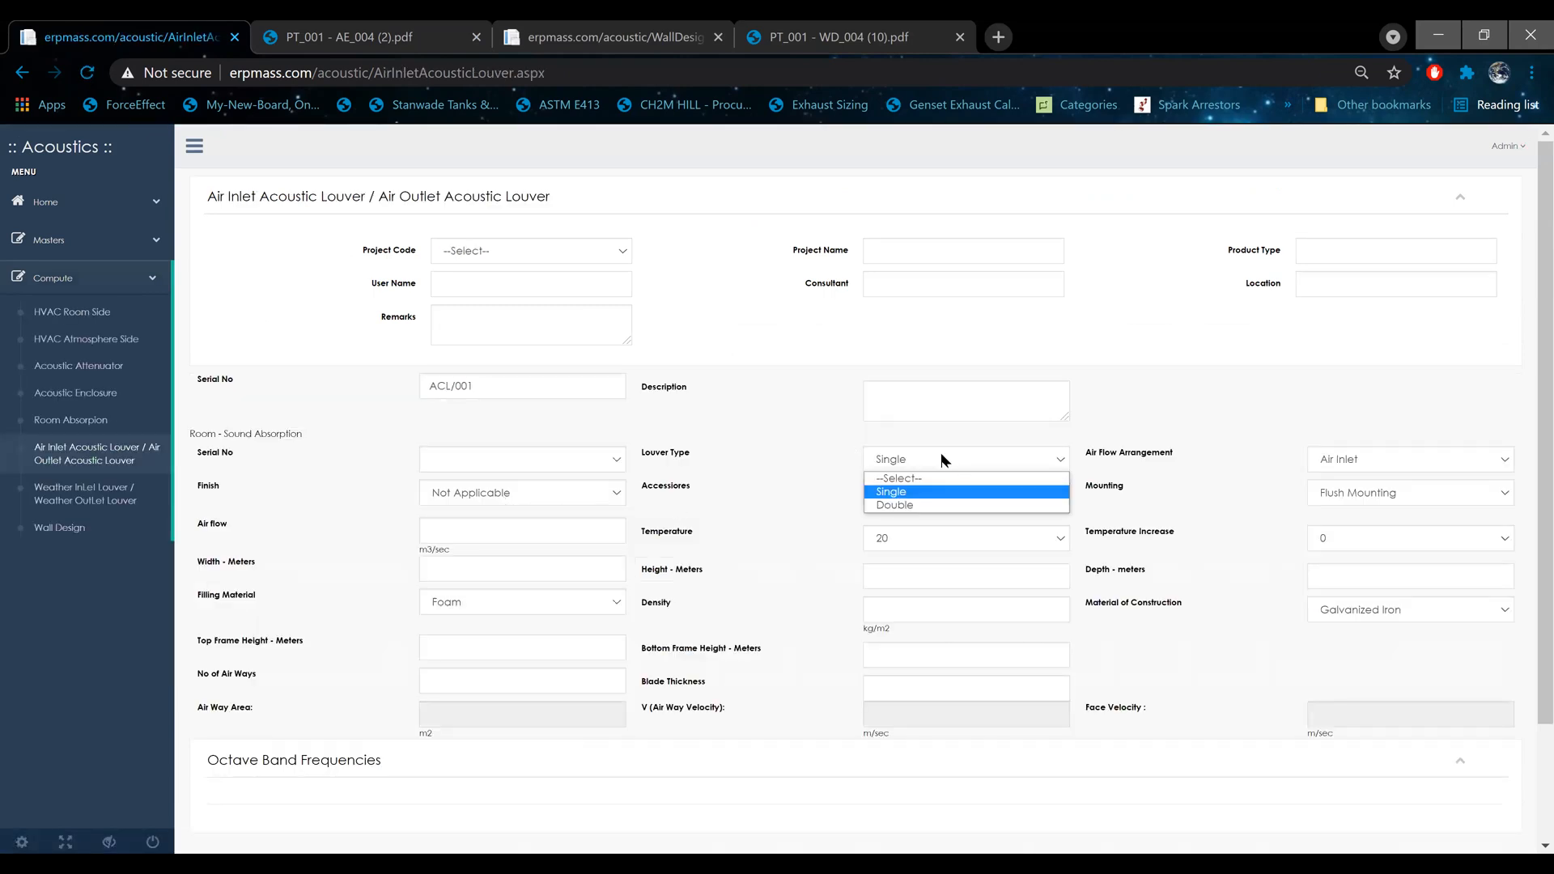
left_click(825, 412)
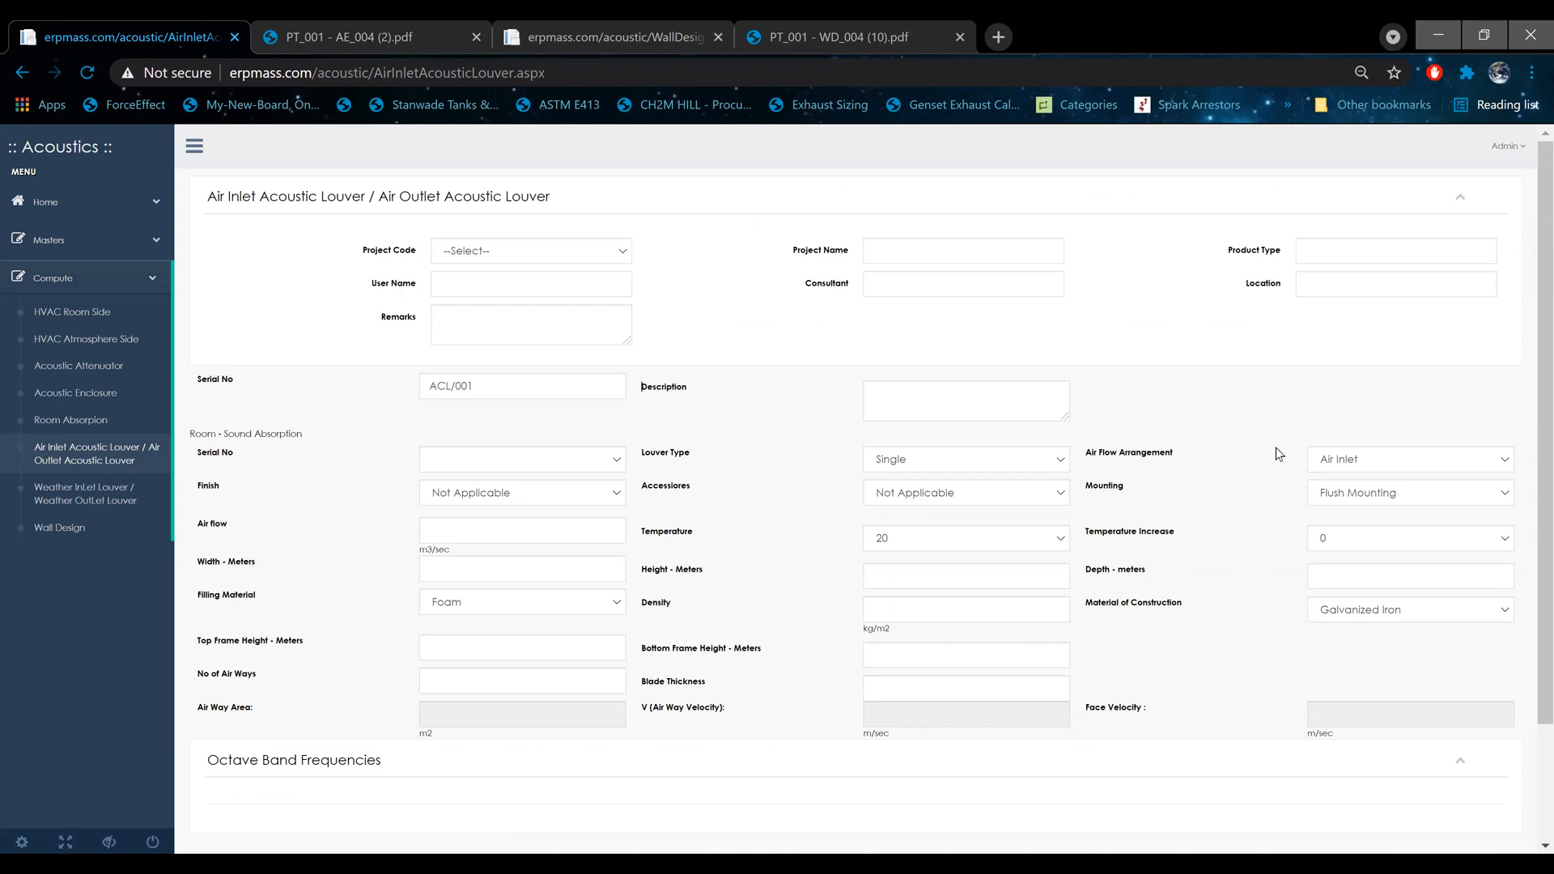
left_click(1391, 459)
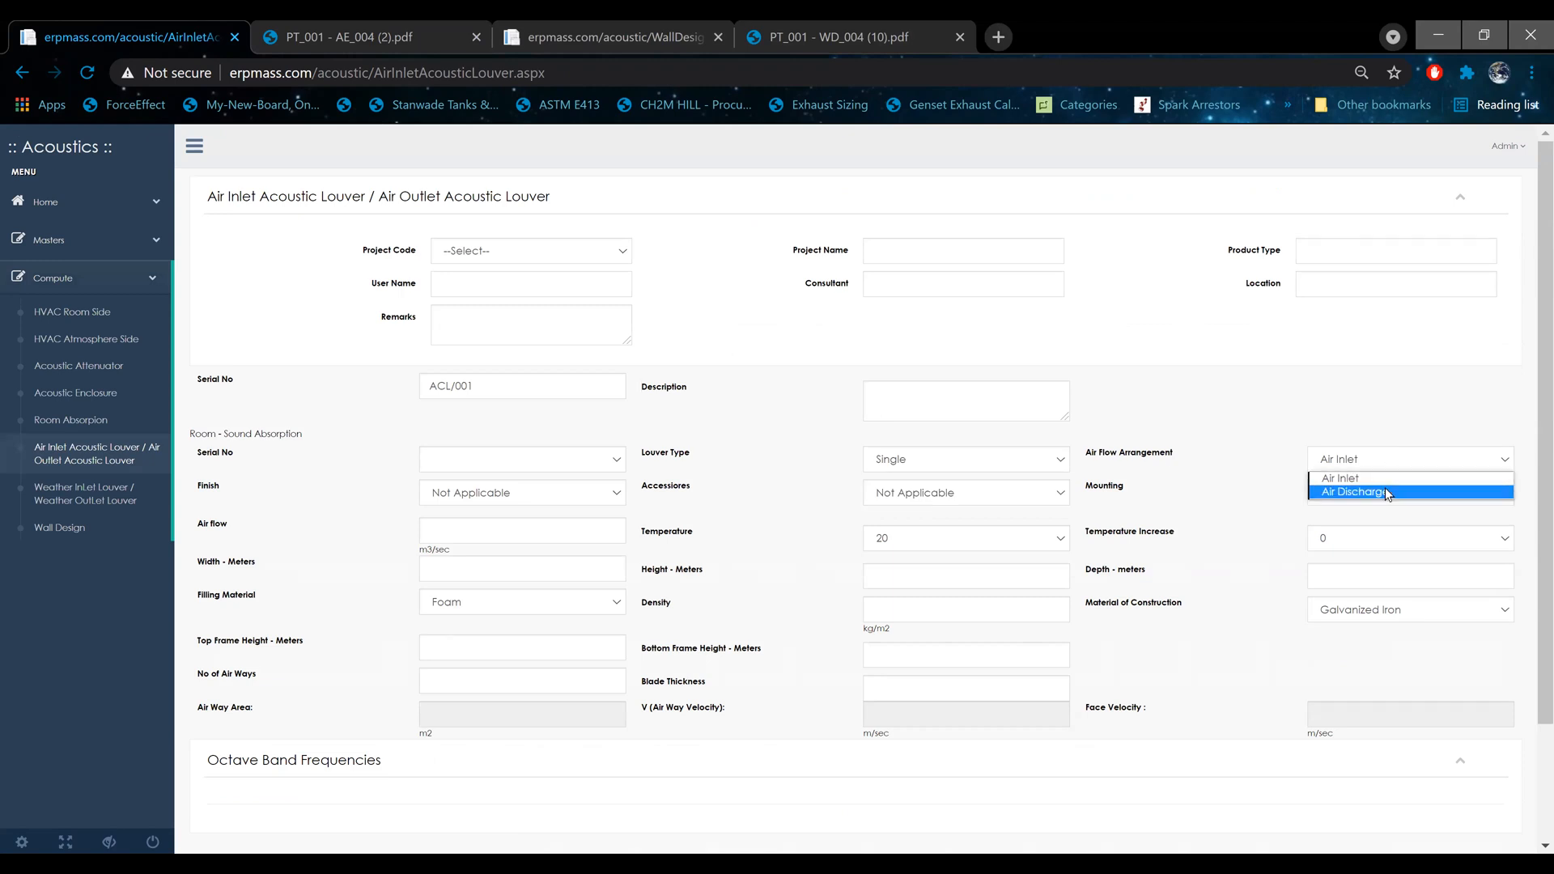
left_click(1199, 518)
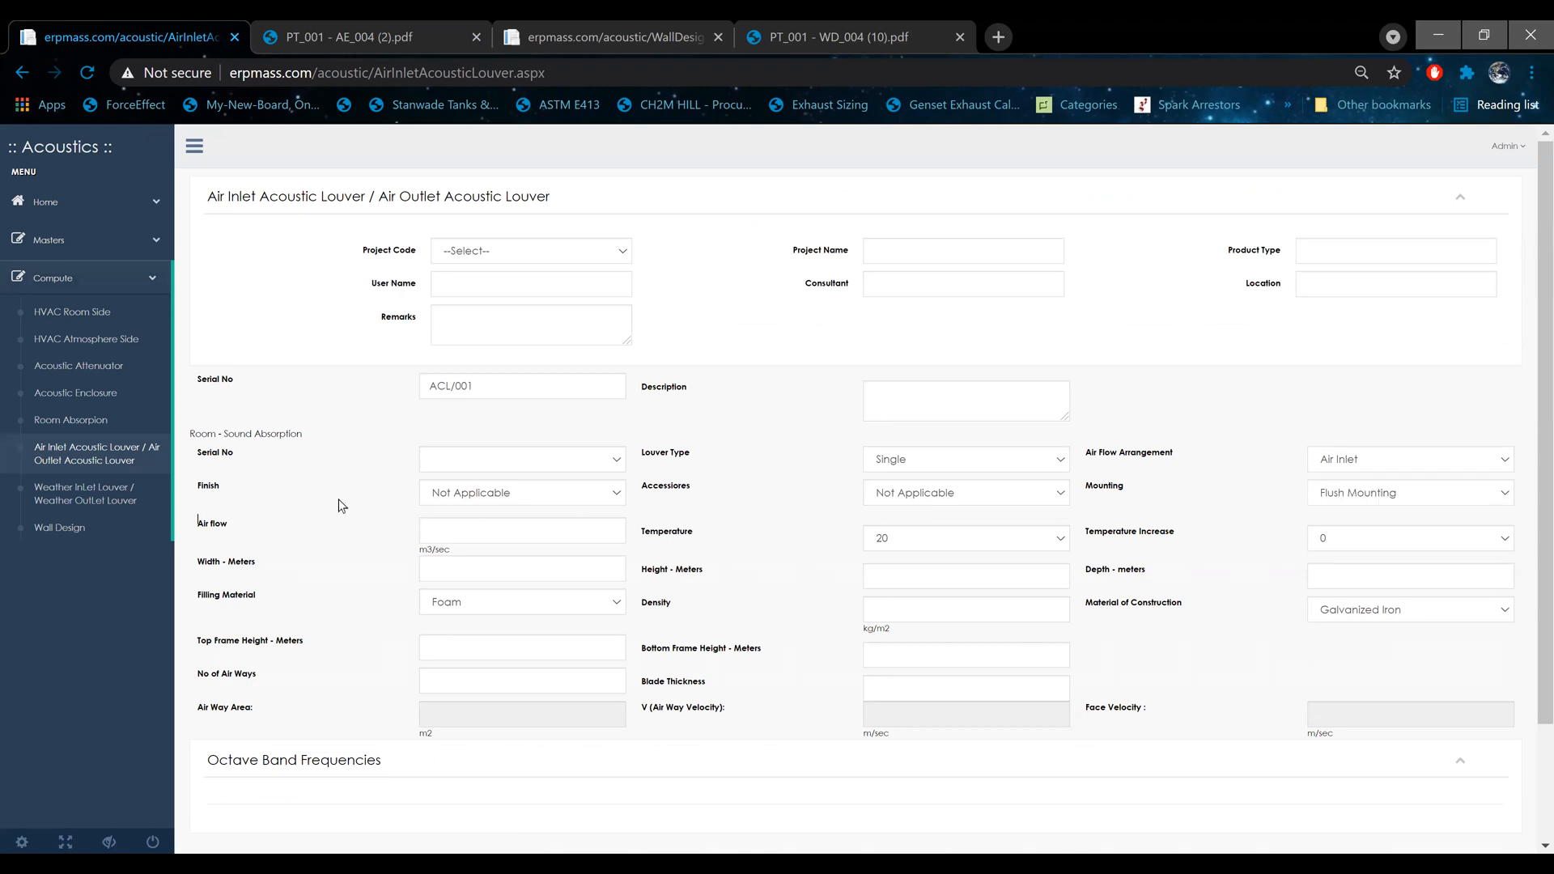
left_click(483, 494)
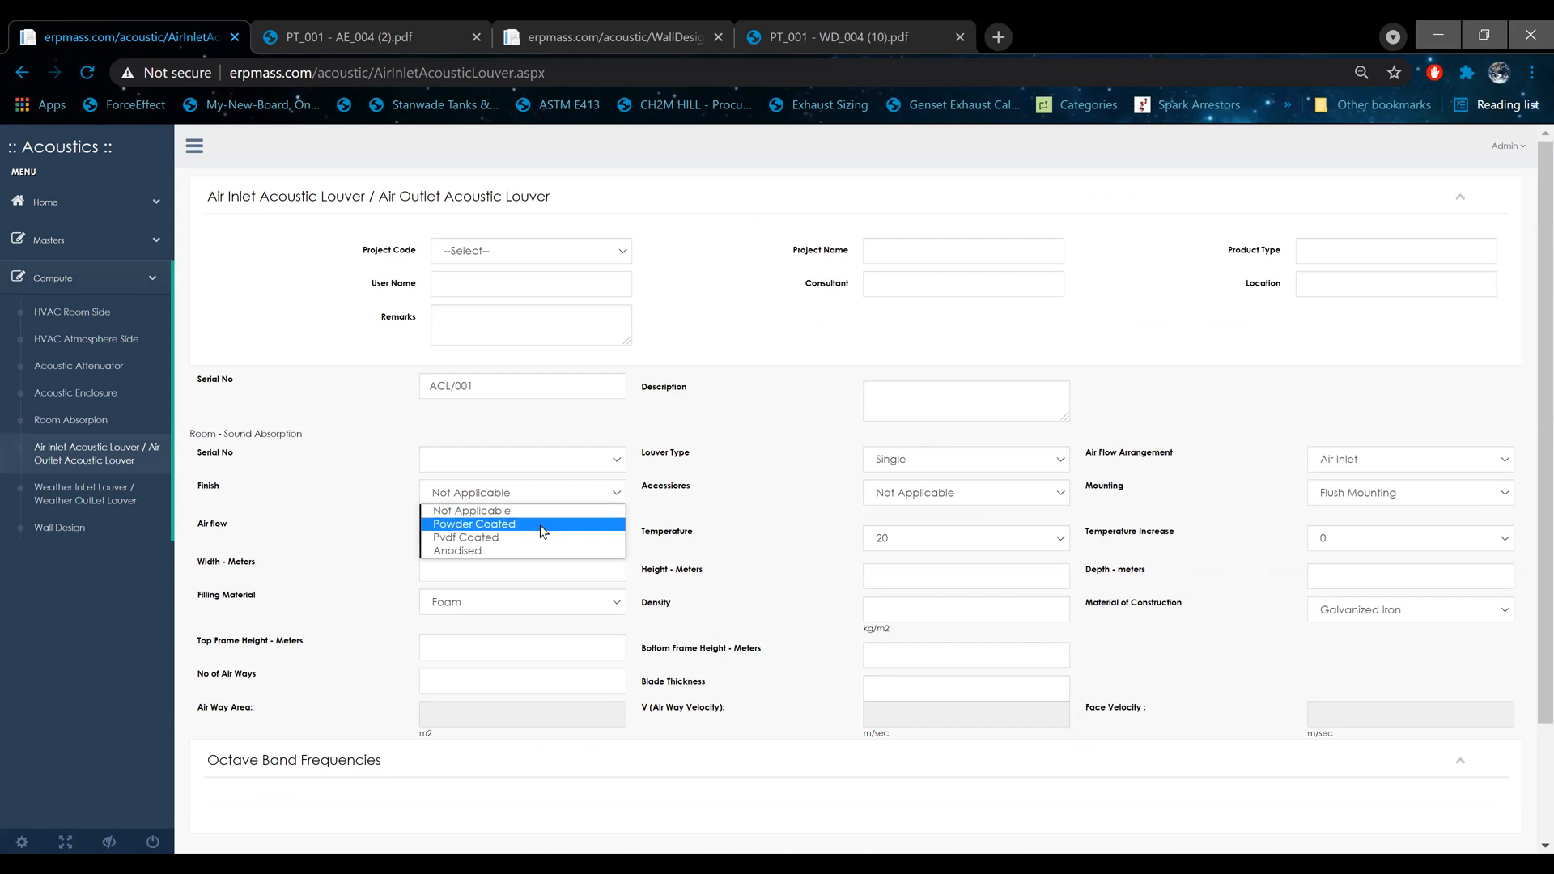
left_click(851, 547)
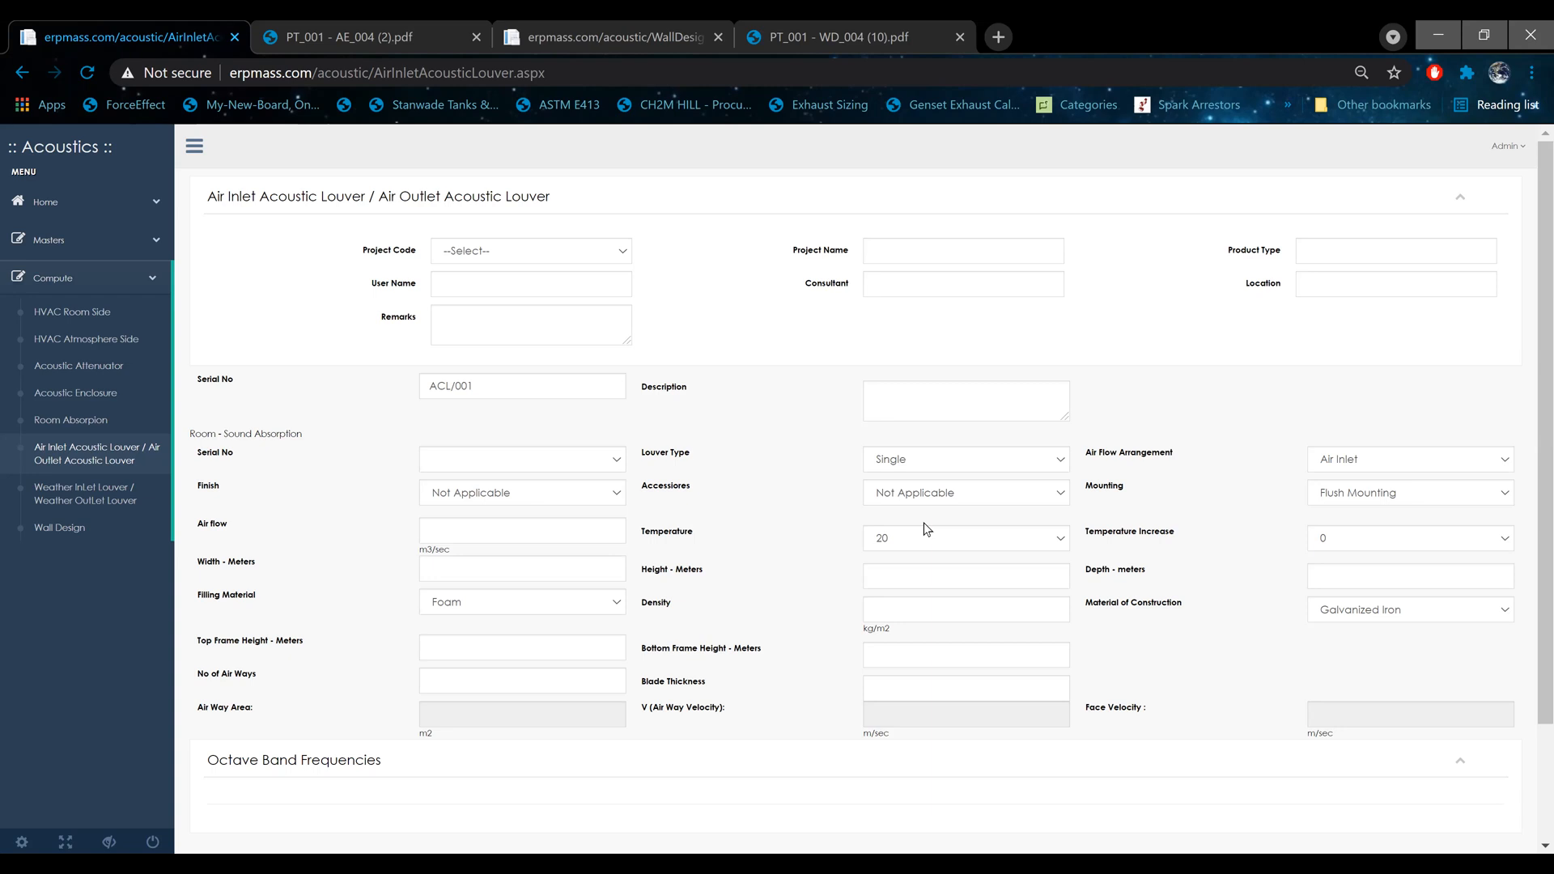
scroll(825, 502, "down", 2)
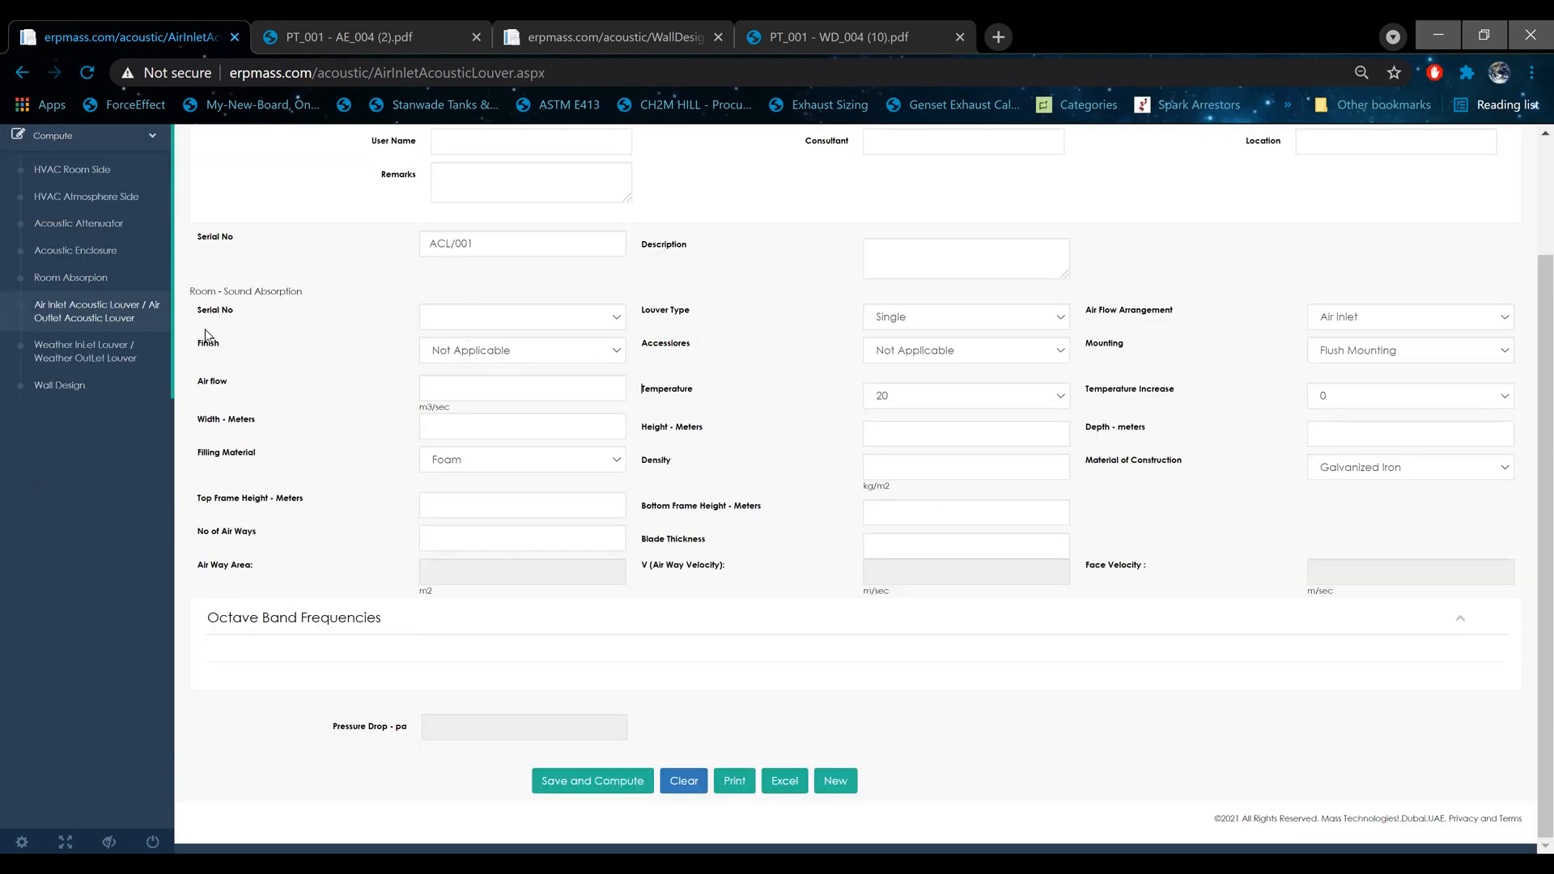
Step: Open the Air Inlet/Air Outlet Weather Louver form and examine its input fields and pressure drop output
left_click(107, 345)
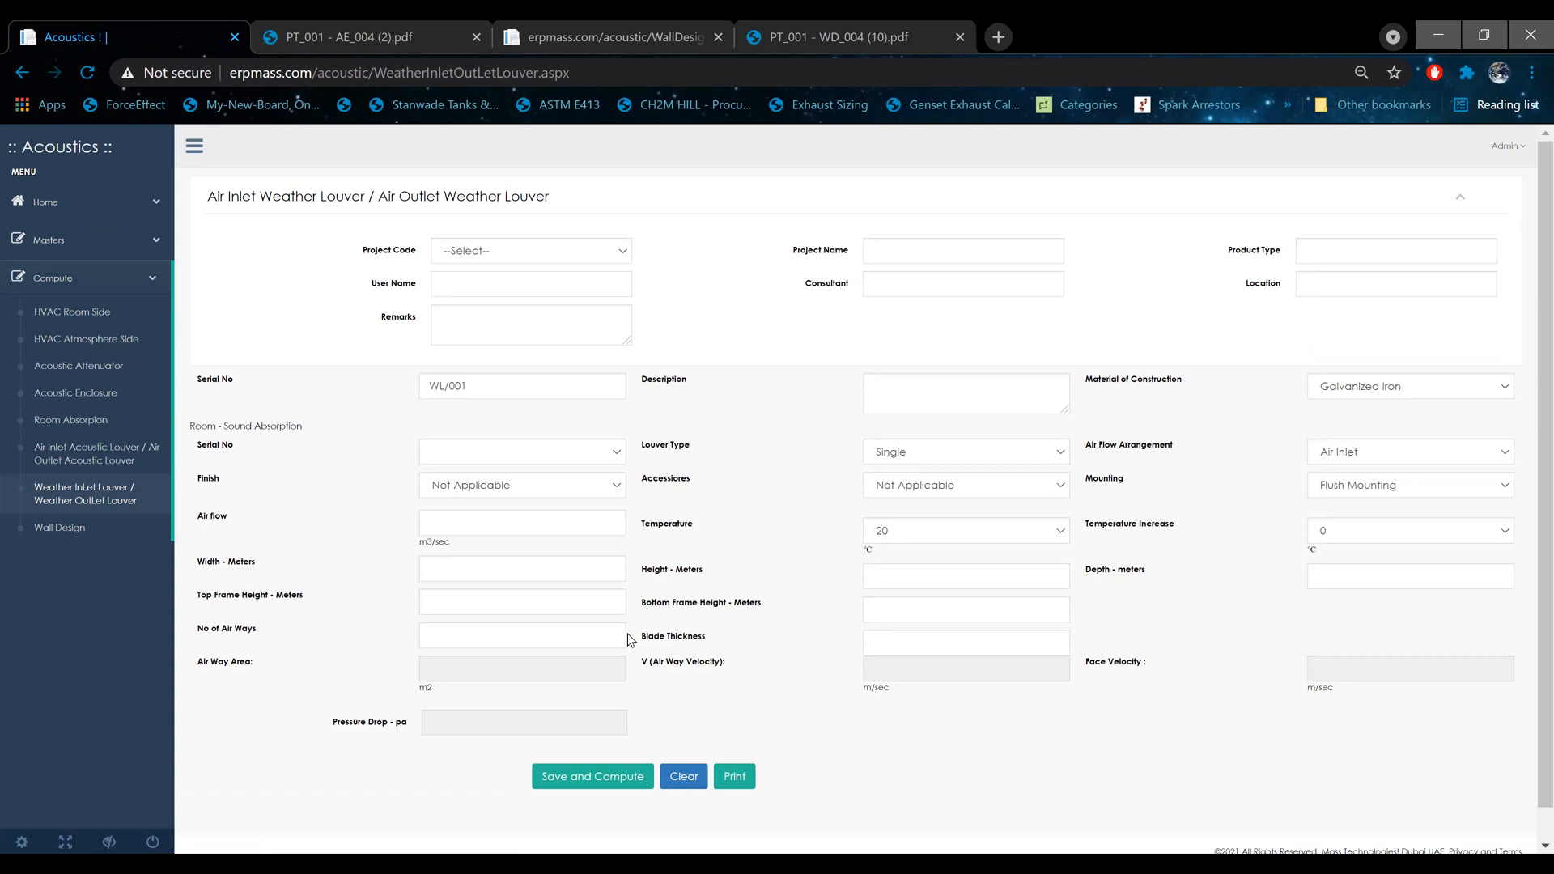
left_click_drag(333, 723, 407, 732)
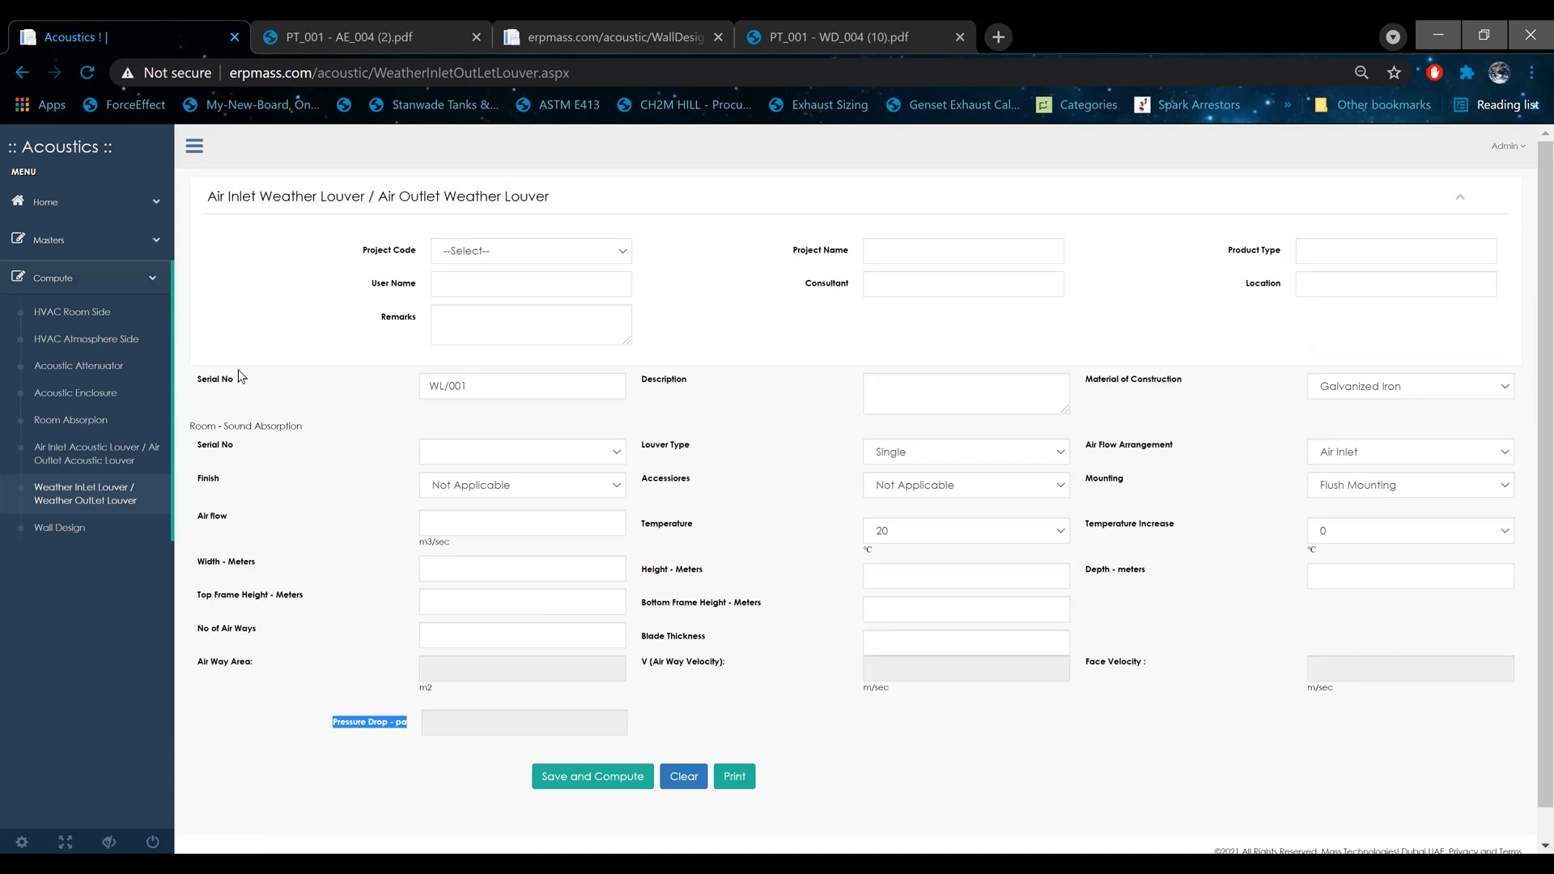